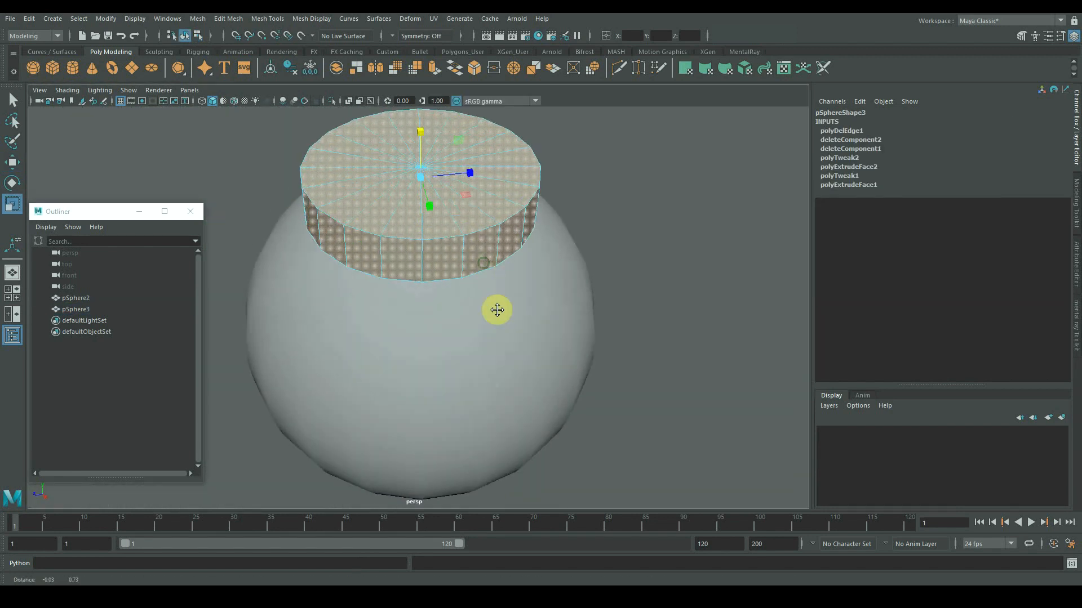
Extrude the top collar faces with a Local Translate Z of 0.253, and extrude the bottom neck faces outward
{"action": "key", "text": "ctrl+e"}
{"action": "left_click_drag", "start_coordinate": [721, 339], "coordinate": [726, 350]}
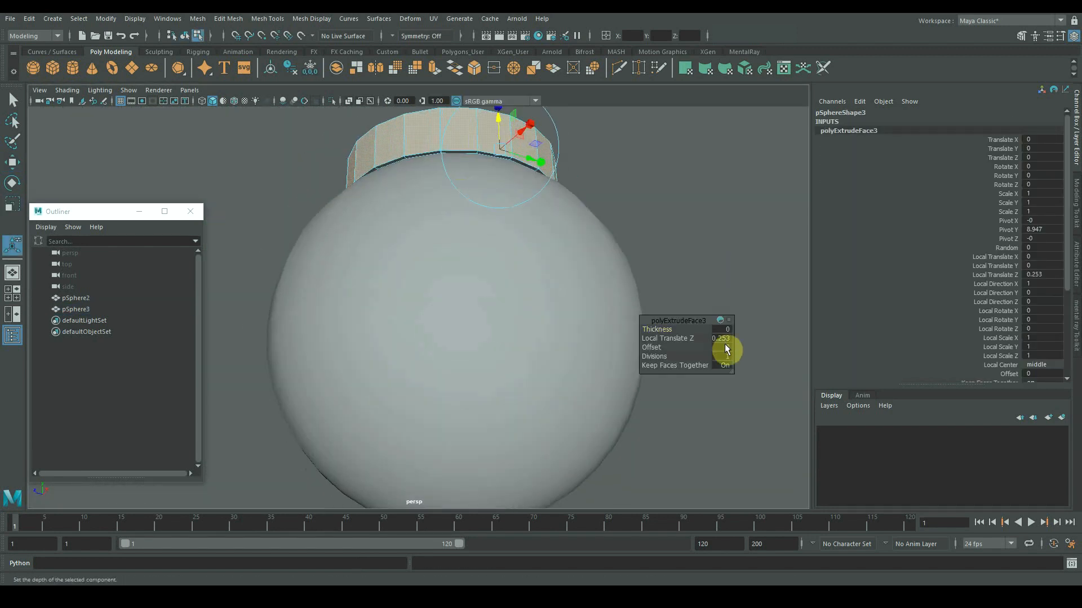
{"action": "left_click_drag", "start_coordinate": [501, 421], "coordinate": [441, 289], "text": "alt"}
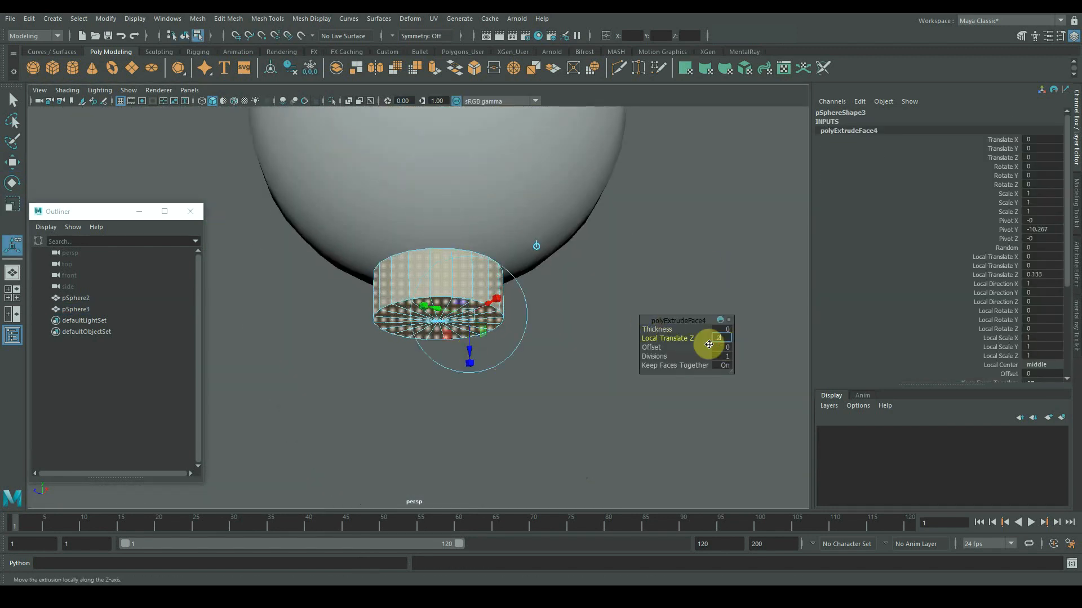
{"action": "left_click", "coordinate": [394, 384]}
Inset the faces capping the bottom neck and delete them to leave the neck open
{"action": "left_click_drag", "start_coordinate": [394, 383], "coordinate": [403, 260], "text": "alt"}
{"action": "scroll", "coordinate": [362, 391], "scroll_direction": "up", "scroll_amount": 8}
{"action": "left_click", "coordinate": [423, 295]}
{"action": "double_click", "coordinate": [456, 316], "text": "shift"}
{"action": "left_click_drag", "start_coordinate": [456, 316], "coordinate": [423, 293], "text": "alt"}
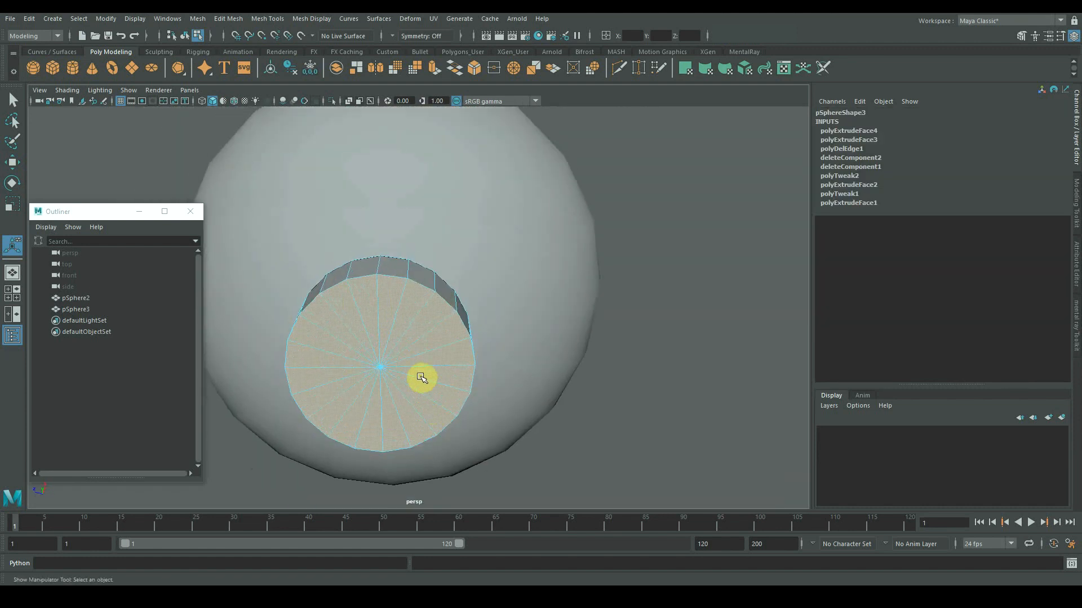
{"action": "key", "text": "ctrl+e"}
{"action": "key", "text": "r"}
{"action": "key", "text": "Delete"}
Select the open border edge loop of the bottom neck and extrude it
{"action": "left_click_drag", "start_coordinate": [369, 378], "coordinate": [309, 233], "text": "alt"}
{"action": "double_click", "coordinate": [309, 233]}
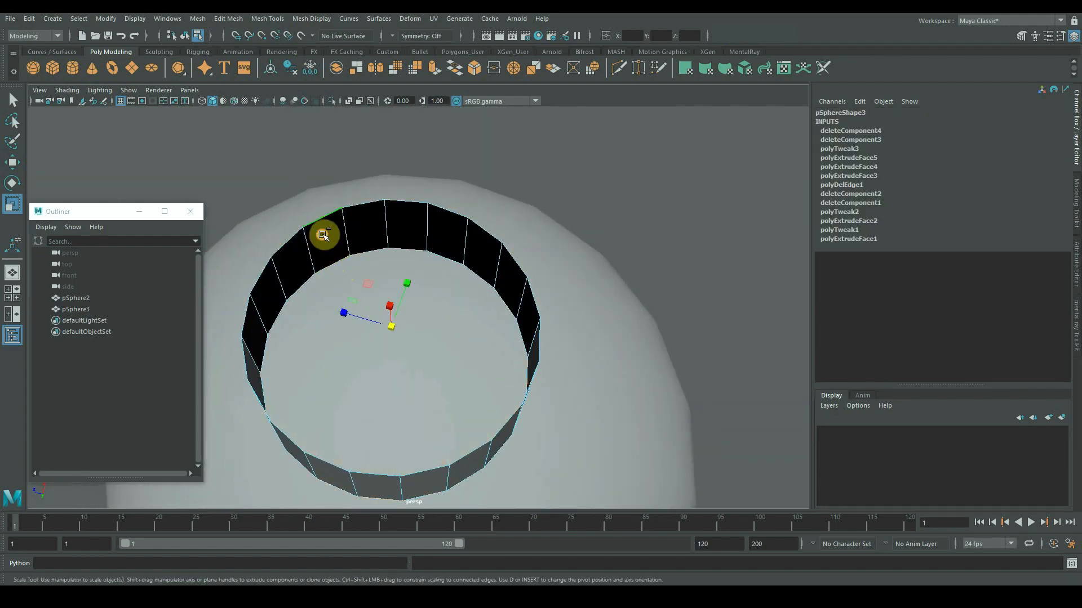
{"action": "key", "text": "ctrl+e"}
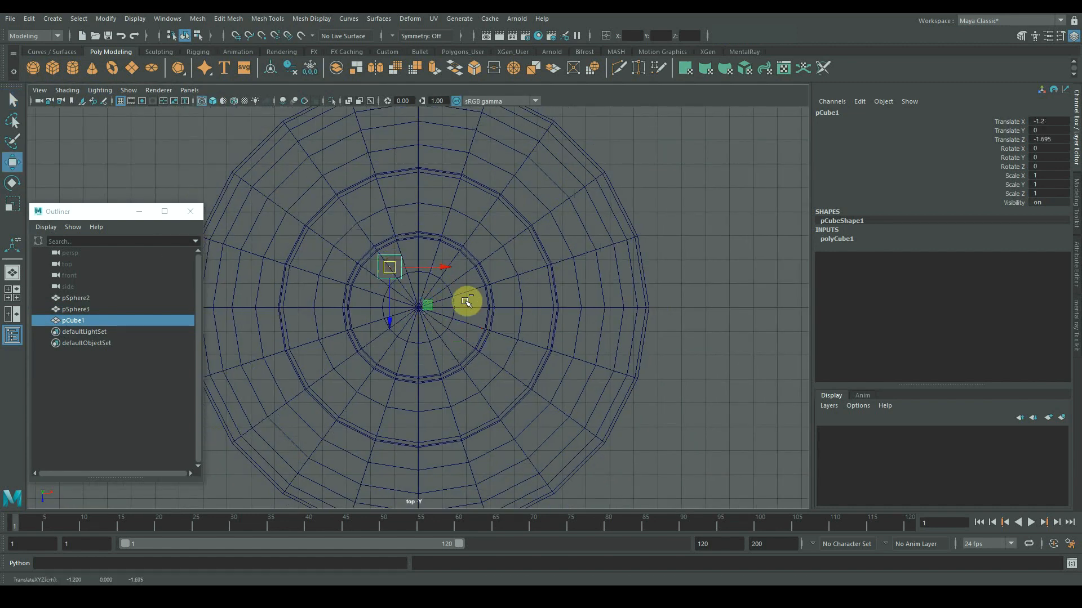
Duplicate the small cube eight times and distribute the copies inside the neck circle in the top view
{"action": "key", "text": "ctrl+d"}
{"action": "left_click_drag", "start_coordinate": [462, 304], "coordinate": [462, 294]}
{"action": "key", "text": "ctrl+d"}
{"action": "left_click_drag", "start_coordinate": [462, 294], "coordinate": [451, 334]}
{"action": "key", "text": "ctrl+d"}
{"action": "key", "text": "ctrl+d"}
{"action": "mouse_move", "coordinate": [451, 333]}
{"action": "left_mouse_down"}
{"action": "mouse_move", "coordinate": [427, 359]}
{"action": "mouse_move", "coordinate": [402, 338]}
{"action": "left_mouse_up"}
{"action": "key", "text": "ctrl+d"}
{"action": "key", "text": "ctrl+d"}
{"action": "mouse_move", "coordinate": [402, 338]}
{"action": "left_mouse_down"}
{"action": "mouse_move", "coordinate": [377, 314]}
{"action": "mouse_move", "coordinate": [417, 304]}
{"action": "mouse_move", "coordinate": [425, 321]}
{"action": "left_mouse_up"}
{"action": "key", "text": "ctrl+d"}
{"action": "key", "text": "ctrl+d"}
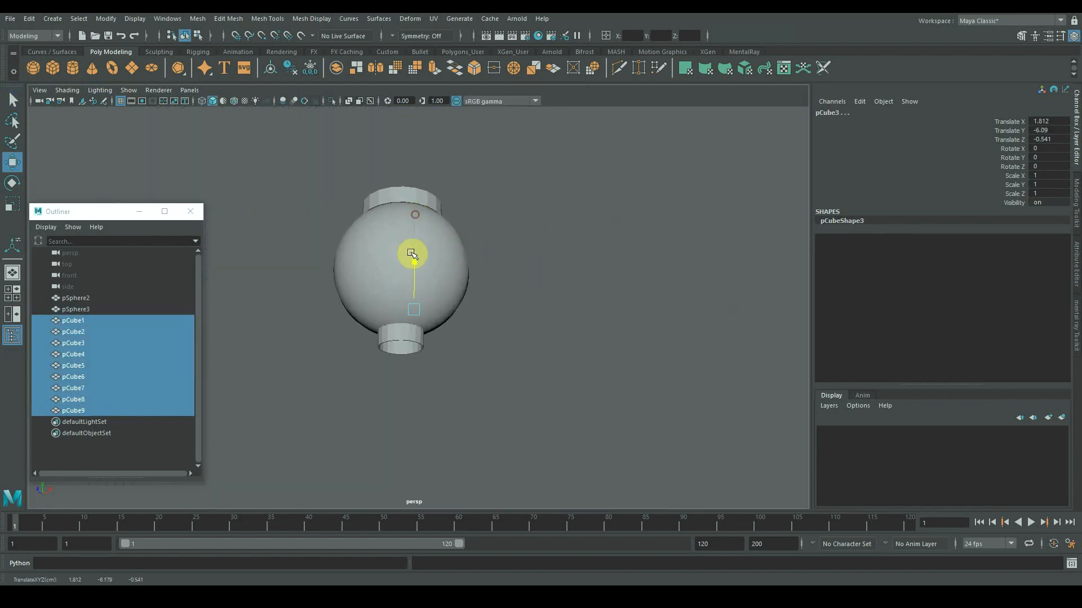
Lower all nine cubes to Translate Y -9.952 and stretch them to Scale Y 7.395
{"action": "scroll", "coordinate": [674, 287], "scroll_direction": "up", "scroll_amount": 3}
{"action": "key", "text": "r"}
{"action": "left_click_drag", "start_coordinate": [395, 395], "coordinate": [473, 425], "text": "alt"}
{"action": "scroll", "coordinate": [473, 426], "scroll_direction": "up", "scroll_amount": 4}
{"action": "left_click", "coordinate": [730, 211]}
Rotate pCube3 about its vertical axis to follow the curve of the neck
{"action": "scroll", "coordinate": [516, 350], "scroll_direction": "up", "scroll_amount": 4}
{"action": "mouse_move", "coordinate": [516, 349]}
{"action": "left_mouse_down", "text": "alt"}
{"action": "mouse_move", "coordinate": [512, 337]}
{"action": "mouse_move", "coordinate": [526, 344]}
{"action": "left_mouse_up", "text": "alt"}
{"action": "left_click", "coordinate": [431, 338]}
{"action": "key", "text": "e"}
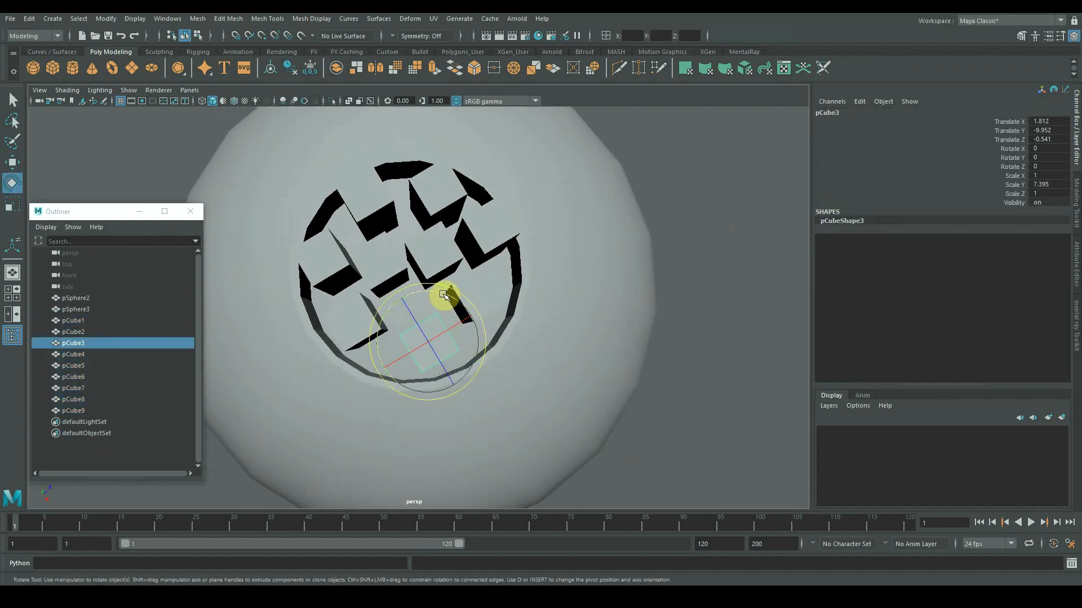
{"action": "key", "text": "r"}
{"action": "left_click", "coordinate": [446, 367]}
{"action": "left_click_drag", "start_coordinate": [473, 369], "coordinate": [469, 411], "text": "alt"}
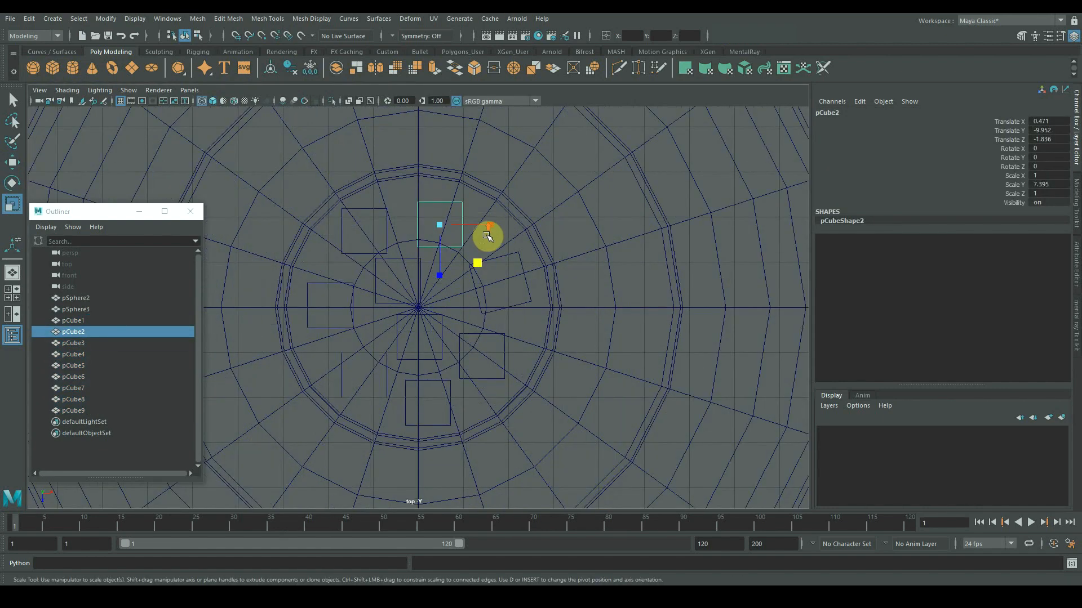
Rotate and nudge pCube2 in the top view, and rotate pCube1 to about 30.6 degrees around Y
{"action": "scroll", "coordinate": [488, 237], "scroll_direction": "up", "scroll_amount": 4}
{"action": "key", "text": "e"}
{"action": "left_click_drag", "start_coordinate": [416, 210], "coordinate": [427, 212]}
{"action": "key", "text": "w"}
{"action": "left_click_drag", "start_coordinate": [437, 261], "coordinate": [443, 245]}
{"action": "left_click", "coordinate": [310, 243]}
{"action": "key", "text": "e"}
{"action": "left_click_drag", "start_coordinate": [326, 225], "coordinate": [312, 250]}
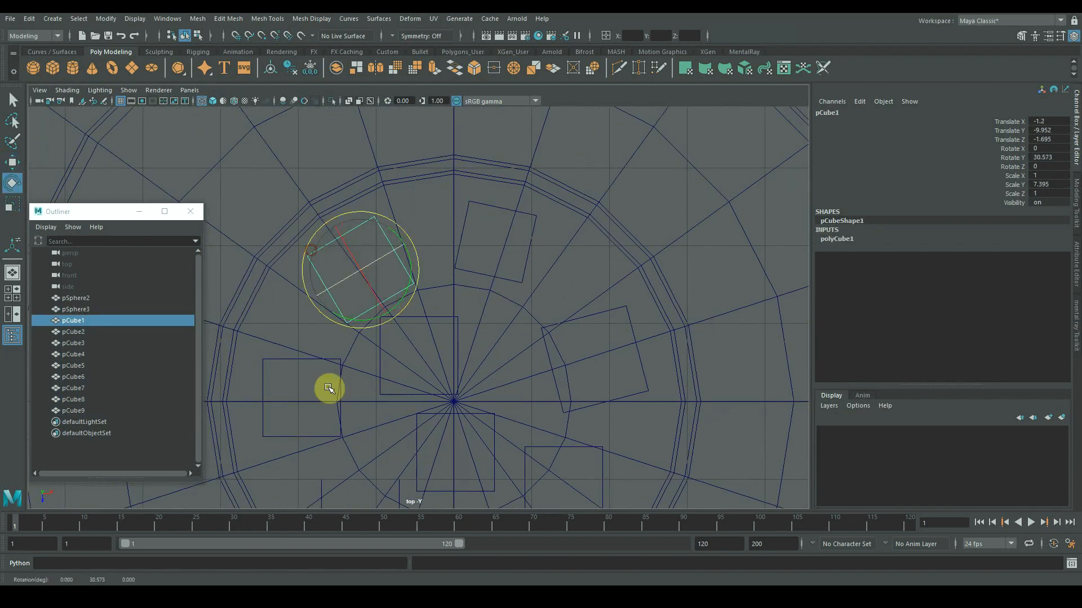
Rotate pCube4, pCube5 and pCube6 around Y to follow the round neck
{"action": "middle_click_drag", "start_coordinate": [329, 389], "coordinate": [594, 331], "text": "alt"}
{"action": "left_click", "coordinate": [592, 360]}
{"action": "middle_click_drag", "start_coordinate": [596, 374], "coordinate": [430, 325], "text": "alt"}
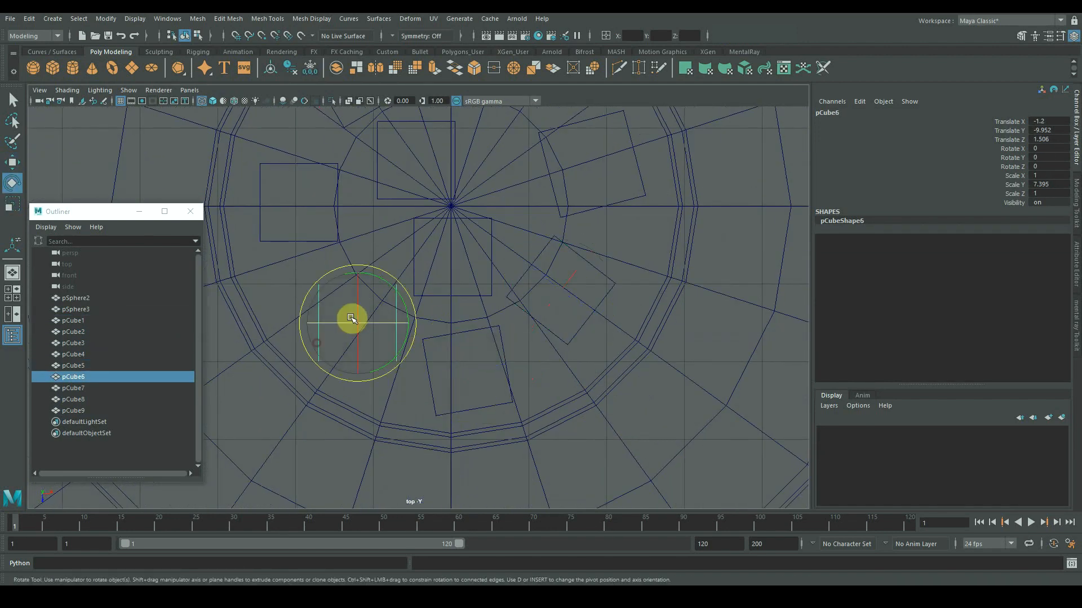
{"action": "left_click_drag", "start_coordinate": [393, 280], "coordinate": [393, 283]}
Rotate pCube8 to about 27.9 degrees around Y, and rotate and reposition pCube9 near the center
{"action": "middle_click_drag", "start_coordinate": [407, 126], "coordinate": [415, 227], "text": "alt"}
{"action": "left_click", "coordinate": [415, 226]}
{"action": "left_click_drag", "start_coordinate": [384, 232], "coordinate": [385, 257]}
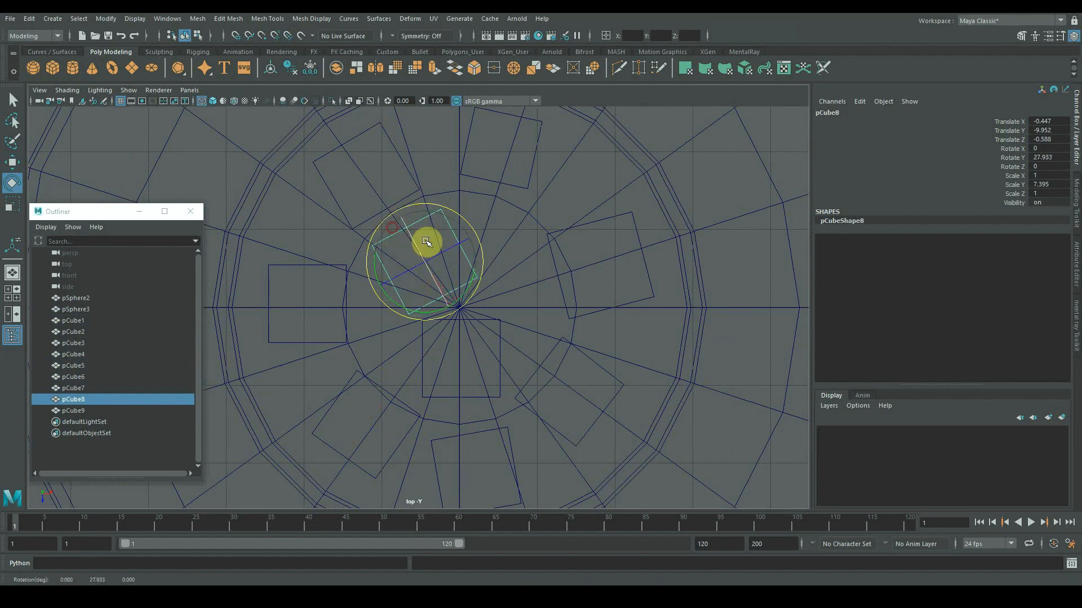
{"action": "left_click", "coordinate": [486, 369]}
{"action": "left_click_drag", "start_coordinate": [414, 370], "coordinate": [426, 329]}
{"action": "key", "text": "w"}
{"action": "left_click_drag", "start_coordinate": [461, 359], "coordinate": [465, 360]}
Shift pCube8 and adjust its rotation, and rotate pCube9 to about 31.4 degrees around Y
{"action": "left_click", "coordinate": [417, 282]}
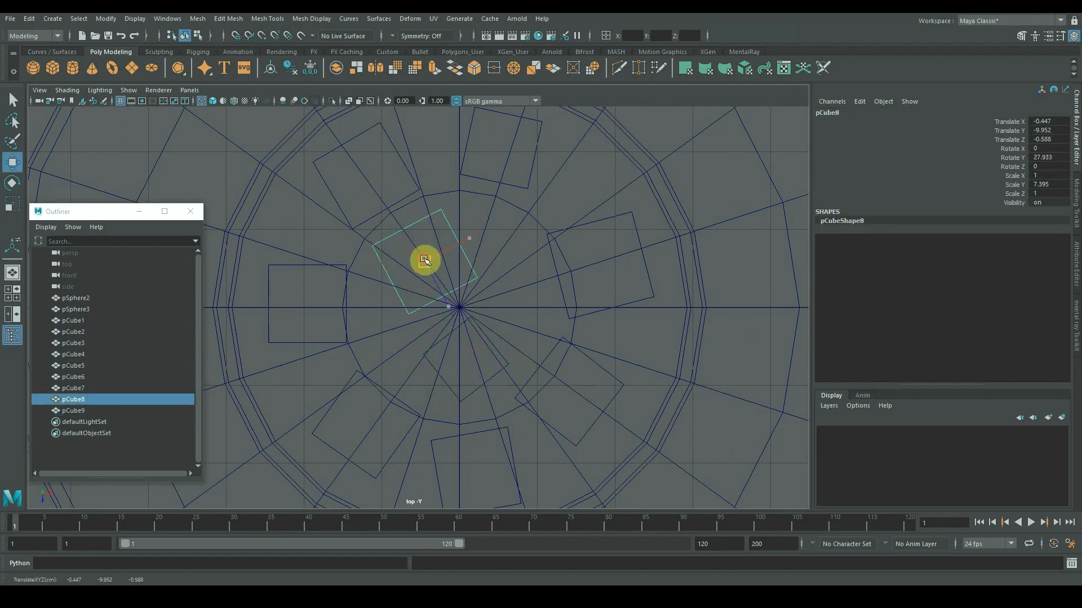
{"action": "left_click_drag", "start_coordinate": [425, 261], "coordinate": [450, 245]}
{"action": "key", "text": "e"}
{"action": "left_click_drag", "start_coordinate": [437, 192], "coordinate": [447, 189]}
{"action": "key", "text": "w"}
{"action": "left_click", "coordinate": [443, 339]}
{"action": "key", "text": "e"}
{"action": "left_click_drag", "start_coordinate": [442, 309], "coordinate": [449, 305]}
{"action": "key", "text": "w"}
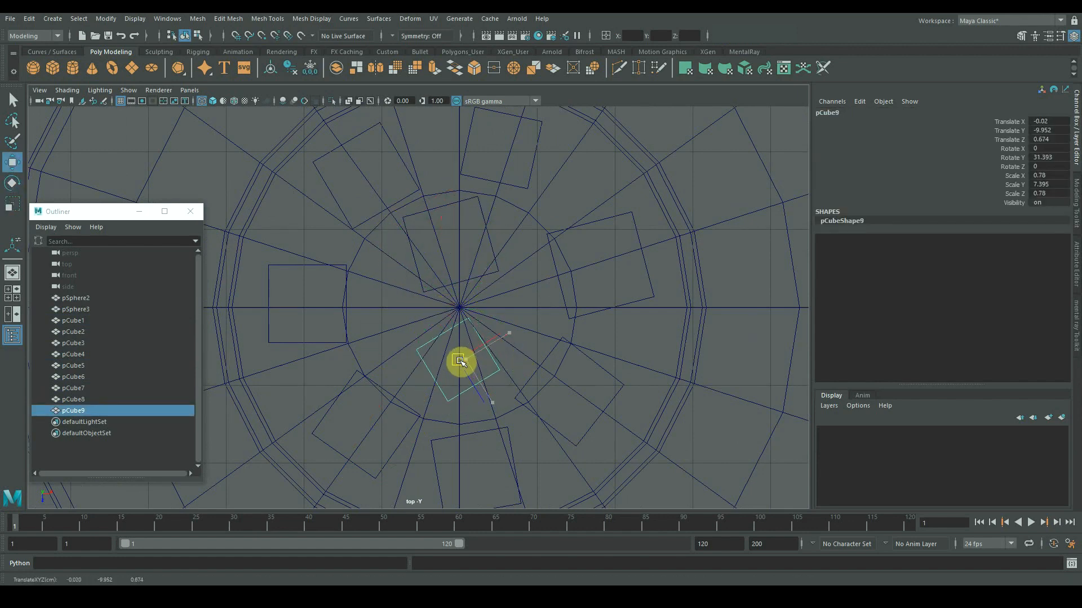
Scale one of the inner bars and pCube5 in the perspective view
{"action": "key", "text": "space"}
{"action": "mouse_move", "coordinate": [424, 344]}
{"action": "left_mouse_down", "text": "alt"}
{"action": "mouse_move", "coordinate": [415, 358]}
{"action": "mouse_move", "coordinate": [403, 254]}
{"action": "mouse_move", "coordinate": [412, 281]}
{"action": "left_mouse_up", "text": "alt"}
{"action": "left_click", "coordinate": [412, 302]}
{"action": "key", "text": "r"}
{"action": "left_click_drag", "start_coordinate": [386, 251], "coordinate": [429, 276]}
{"action": "left_click", "coordinate": [478, 290]}
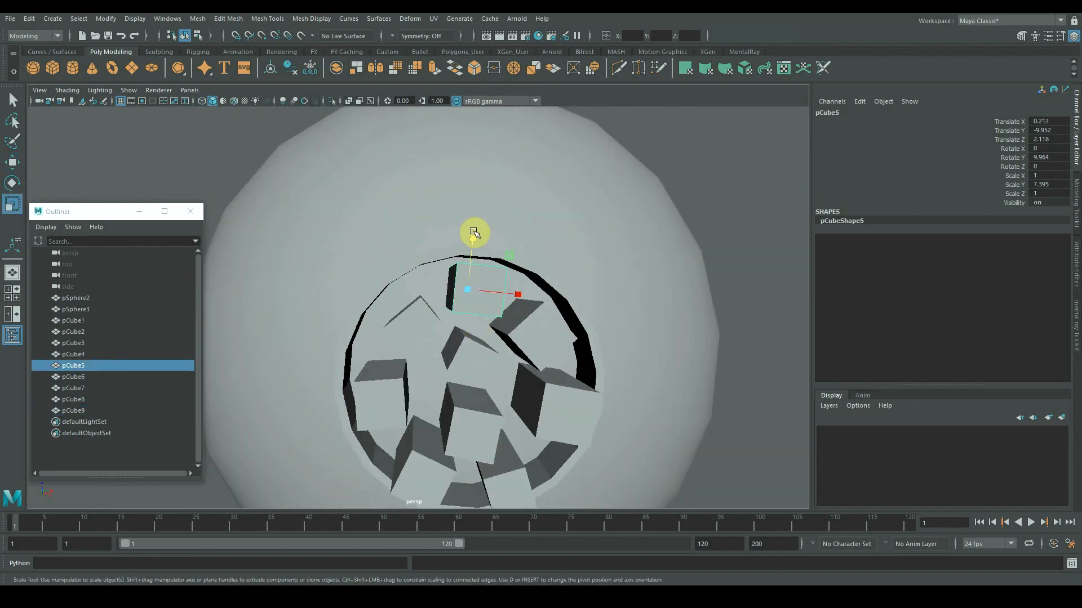
{"action": "left_click_drag", "start_coordinate": [475, 241], "coordinate": [529, 242]}
Select the exposed end face of pCube4 in face mode with the Scale tool active
{"action": "key", "text": "w"}
{"action": "left_click", "coordinate": [542, 228]}
{"action": "left_click", "coordinate": [461, 237]}
{"action": "right_click_drag", "start_coordinate": [483, 214], "coordinate": [485, 236]}
{"action": "left_click", "coordinate": [460, 241]}
{"action": "key", "text": "r"}
{"action": "left_click_drag", "start_coordinate": [483, 212], "coordinate": [442, 213], "text": "alt"}
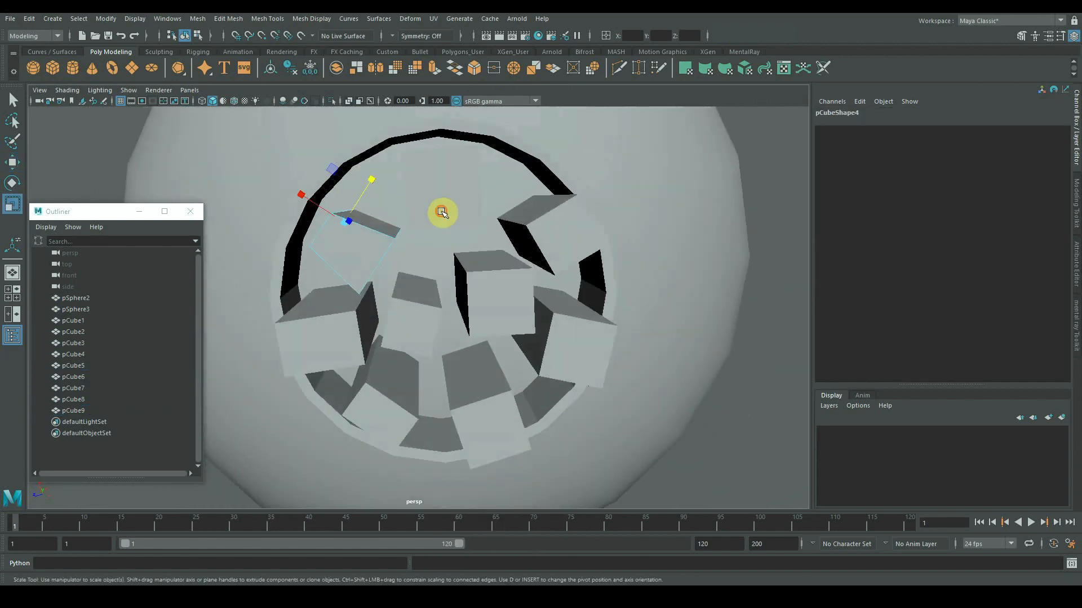
Select the end faces of the other bars inside the neck one by one in face mode
{"action": "left_click", "coordinate": [496, 270]}
{"action": "right_click_drag", "start_coordinate": [498, 239], "coordinate": [499, 264]}
{"action": "left_click", "coordinate": [498, 261]}
{"action": "left_click_drag", "start_coordinate": [499, 260], "coordinate": [503, 225], "text": "alt"}
{"action": "left_click", "coordinate": [507, 271]}
{"action": "left_click", "coordinate": [480, 269]}
{"action": "right_click_drag", "start_coordinate": [503, 226], "coordinate": [505, 248]}
{"action": "left_click_drag", "start_coordinate": [504, 249], "coordinate": [361, 276], "text": "alt"}
{"action": "left_click", "coordinate": [367, 278]}
{"action": "left_click", "coordinate": [387, 382]}
{"action": "right_click_drag", "start_coordinate": [360, 276], "coordinate": [361, 298]}
{"action": "left_click", "coordinate": [358, 300]}
{"action": "left_click_drag", "start_coordinate": [358, 300], "coordinate": [315, 307], "text": "alt"}
{"action": "scroll", "coordinate": [372, 315], "scroll_direction": "down", "scroll_amount": 3}
Select the bars together and move them slightly down out of the neck
{"action": "left_click", "coordinate": [265, 276]}
{"action": "left_click_drag", "start_coordinate": [582, 159], "coordinate": [579, 212], "text": "alt"}
{"action": "left_click", "coordinate": [579, 212]}
{"action": "left_click_drag", "start_coordinate": [464, 372], "coordinate": [454, 327], "text": "alt"}
{"action": "left_click_drag", "start_coordinate": [478, 441], "coordinate": [327, 396]}
{"action": "left_click_drag", "start_coordinate": [463, 451], "coordinate": [450, 395], "text": "alt"}
{"action": "key", "text": "w"}
{"action": "left_click_drag", "start_coordinate": [423, 285], "coordinate": [423, 307]}
Combine all the hanging bars into a single mesh
{"action": "left_click_drag", "start_coordinate": [418, 410], "coordinate": [422, 299], "text": "alt"}
{"action": "scroll", "coordinate": [422, 298], "scroll_direction": "up", "scroll_amount": 3}
{"action": "mouse_move", "coordinate": [423, 381]}
{"action": "left_mouse_down", "text": "alt"}
{"action": "mouse_move", "coordinate": [336, 454]}
{"action": "mouse_move", "coordinate": [422, 366]}
{"action": "left_mouse_up", "text": "alt"}
{"action": "scroll", "coordinate": [422, 366], "scroll_direction": "down", "scroll_amount": 5}
{"action": "right_click_drag", "start_coordinate": [386, 321], "coordinate": [400, 431], "text": "shift"}
Select the bottom faces of two hanging bars and pull them down to lengthen the bars
{"action": "key", "text": "r"}
{"action": "scroll", "coordinate": [389, 372], "scroll_direction": "up", "scroll_amount": 4}
{"action": "left_click", "coordinate": [367, 346]}
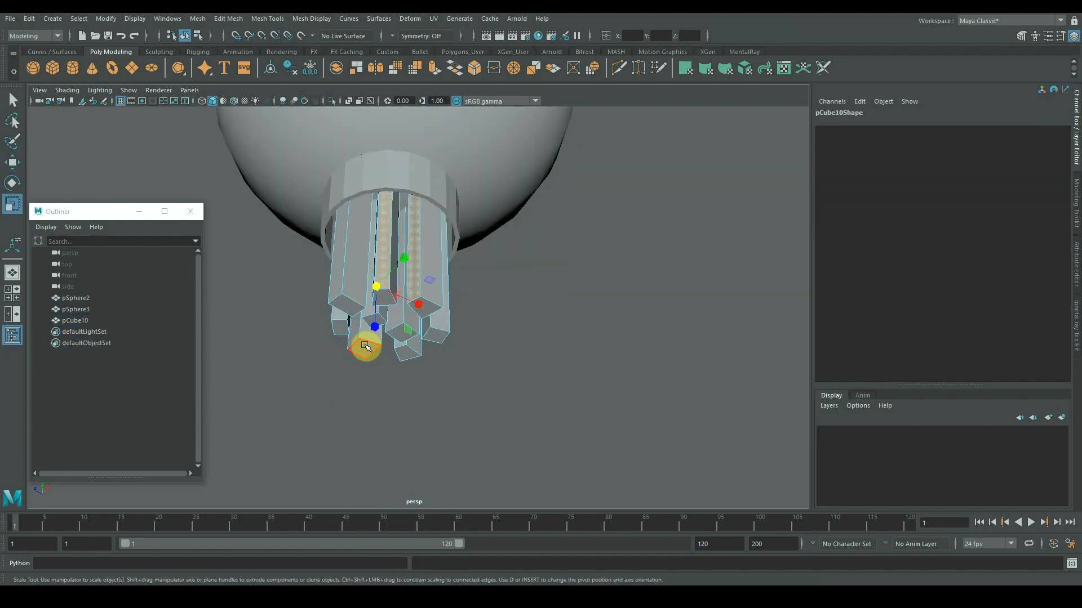
{"action": "key", "text": "w"}
{"action": "left_click", "coordinate": [393, 346], "text": "shift"}
{"action": "left_click", "coordinate": [331, 328]}
{"action": "left_click_drag", "start_coordinate": [359, 308], "coordinate": [434, 287]}
{"action": "scroll", "coordinate": [389, 322], "scroll_direction": "down", "scroll_amount": 4}
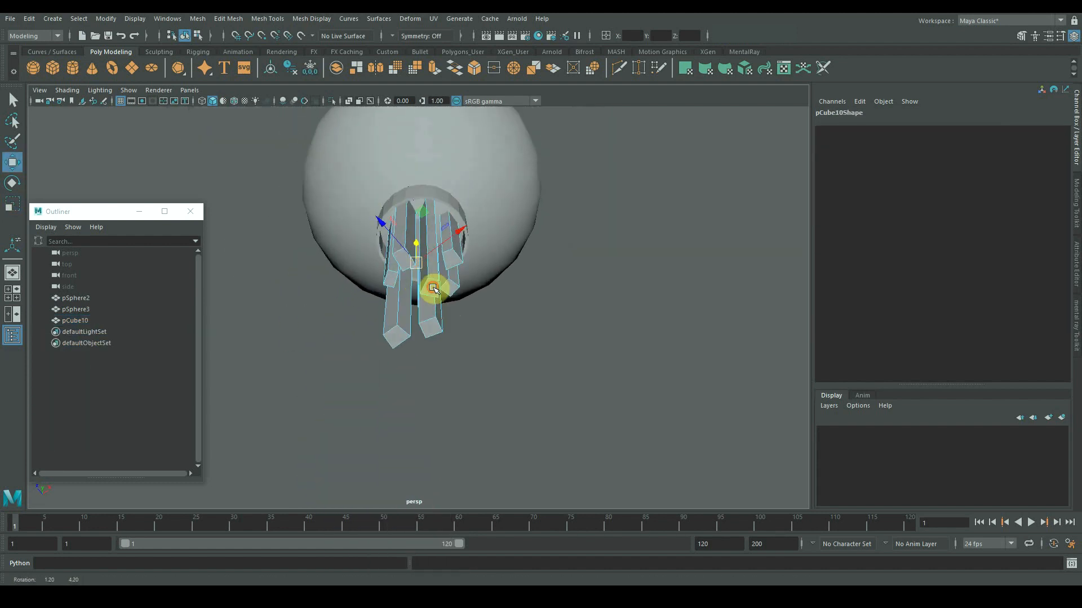
Move the bottom faces of further bars downward so the hanging bars have different lengths
{"action": "left_click_drag", "start_coordinate": [415, 245], "coordinate": [406, 350]}
{"action": "left_click_drag", "start_coordinate": [449, 310], "coordinate": [471, 282], "text": "alt"}
{"action": "scroll", "coordinate": [472, 284], "scroll_direction": "up", "scroll_amount": 2}
{"action": "left_click", "coordinate": [472, 292]}
{"action": "left_click", "coordinate": [506, 292], "text": "shift"}
{"action": "scroll", "coordinate": [504, 281], "scroll_direction": "up", "scroll_amount": 2}
{"action": "left_click_drag", "start_coordinate": [503, 240], "coordinate": [500, 271]}
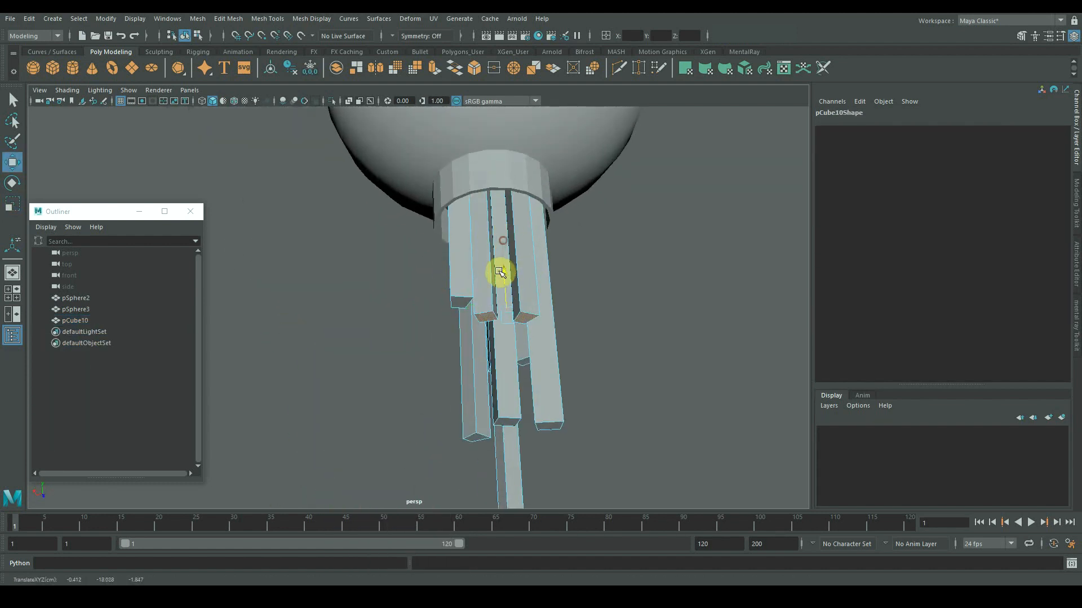
Create a torus in the front view and raise it above the sphere to Translate Y 22.034
{"action": "left_click_drag", "start_coordinate": [511, 443], "coordinate": [416, 164], "text": "alt"}
{"action": "scroll", "coordinate": [445, 234], "scroll_direction": "down", "scroll_amount": 6}
{"action": "key", "text": "space"}
{"action": "key", "text": "space"}
{"action": "scroll", "coordinate": [382, 394], "scroll_direction": "down", "scroll_amount": 1}
{"action": "scroll", "coordinate": [382, 393], "scroll_direction": "down", "scroll_amount": 4}
{"action": "left_click", "coordinate": [112, 69]}
{"action": "middle_click_drag", "start_coordinate": [416, 163], "coordinate": [430, 195], "text": "alt"}
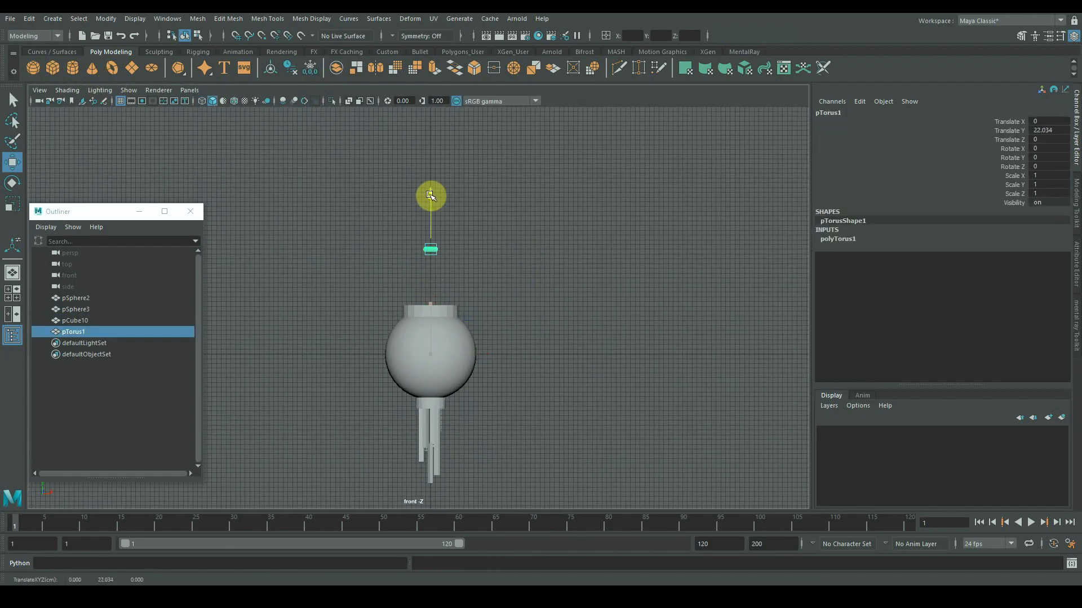
Rotate the torus 90 degrees around X and set its radius to 11 and section radius to 0.2
{"action": "scroll", "coordinate": [431, 197], "scroll_direction": "up", "scroll_amount": 1}
{"action": "key", "text": "e"}
{"action": "left_click_drag", "start_coordinate": [433, 220], "coordinate": [412, 274]}
{"action": "left_click", "coordinate": [838, 239]}
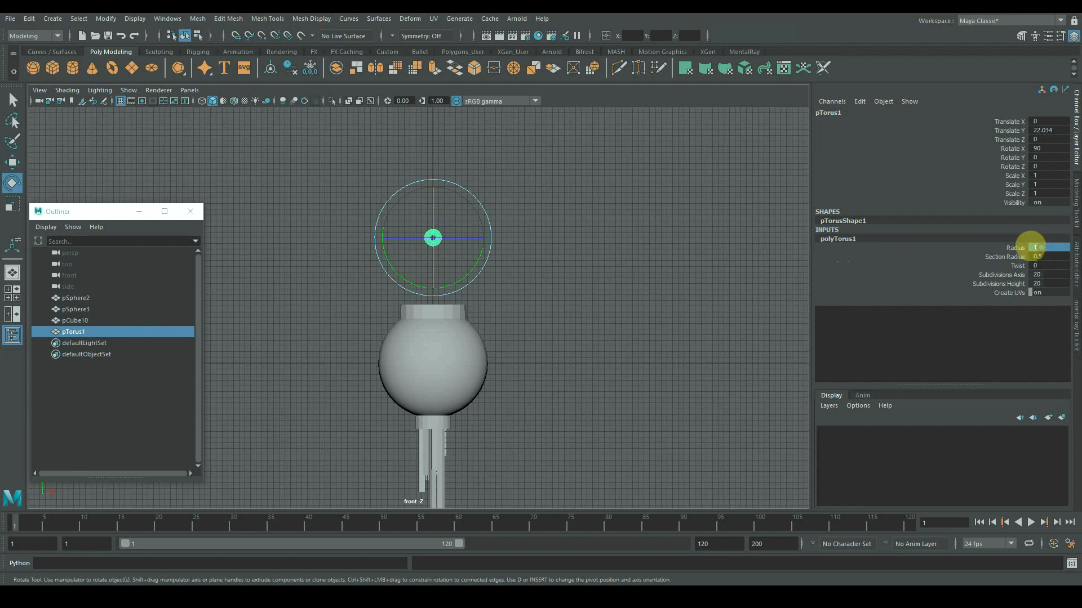
Lower the torus to Translate Y 8.507 so it surrounds the top collar
{"action": "key", "text": "w"}
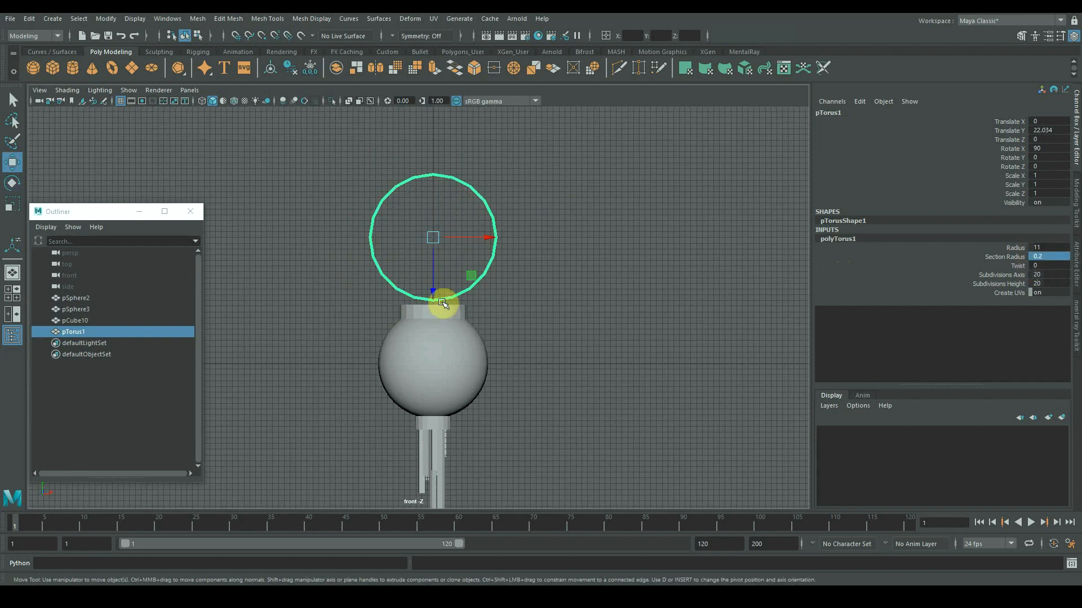
{"action": "left_click_drag", "start_coordinate": [446, 302], "coordinate": [435, 278]}
{"action": "scroll", "coordinate": [439, 333], "scroll_direction": "up", "scroll_amount": 3}
Create a cube and scale it so that small blocks project from both sides of the top collar
{"action": "left_click", "coordinate": [55, 71]}
{"action": "key", "text": "r"}
{"action": "left_click_drag", "start_coordinate": [501, 333], "coordinate": [510, 340]}
Set the torus section radius to 0.15 and reduce its radius to 6
{"action": "left_click", "coordinate": [584, 300]}
{"action": "left_click", "coordinate": [837, 239]}
{"action": "left_click", "coordinate": [1060, 257]}
{"action": "type", "text": "0.15"}
{"action": "key", "text": "Return"}
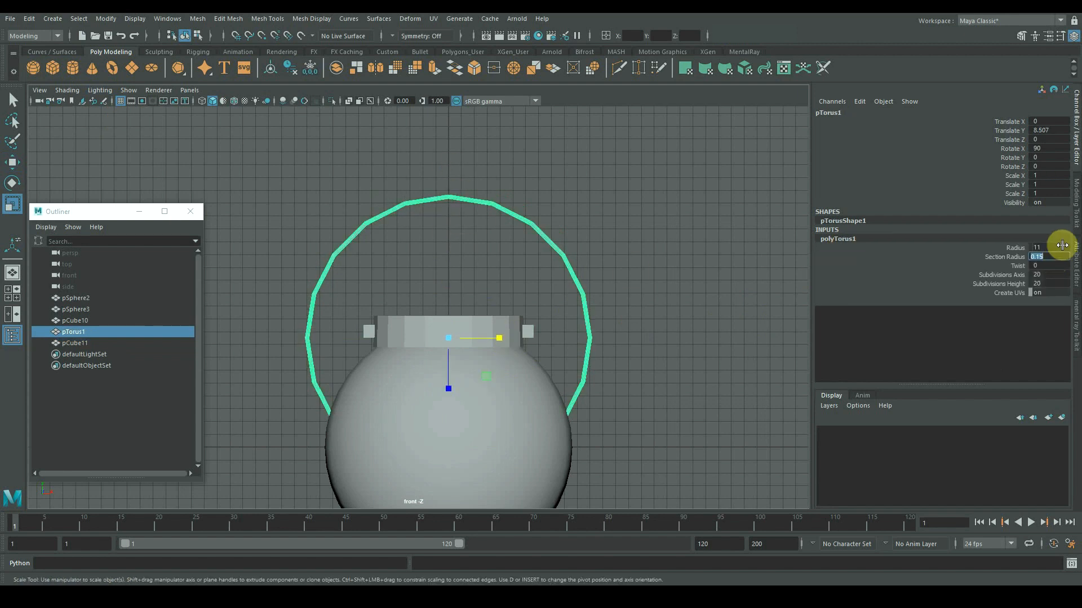
{"action": "left_click", "coordinate": [1060, 248]}
{"action": "type", "text": "9"}
{"action": "key", "text": "Return"}
{"action": "type", "text": "7"}
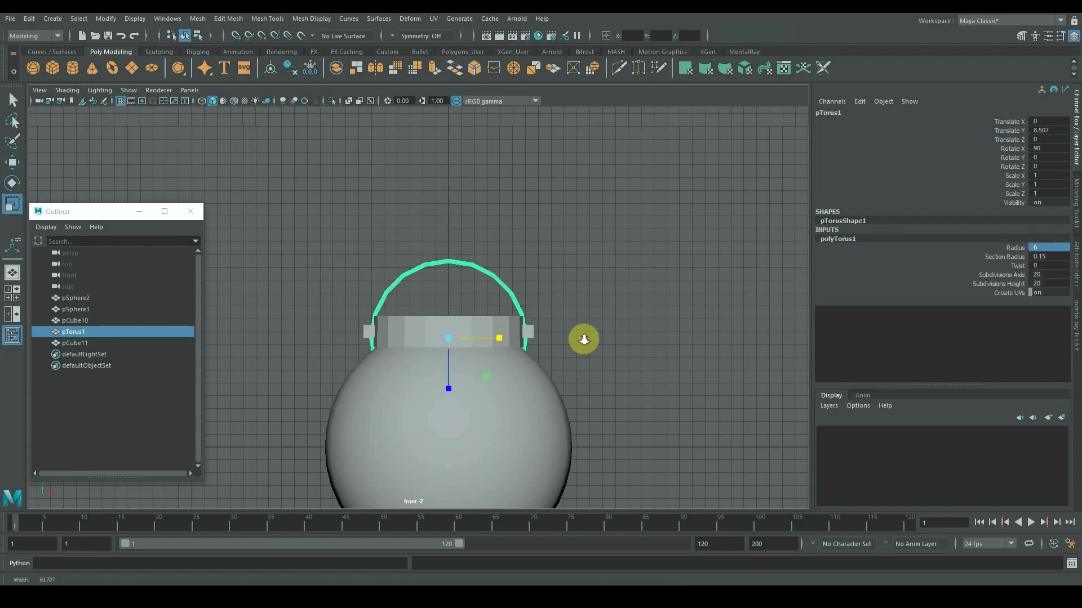
Raise the torus to Translate Y 9.959 and set radius 6.25, 40 axis subdivisions and 8 height subdivisions
{"action": "right_click_drag", "start_coordinate": [583, 340], "coordinate": [581, 340], "text": "alt"}
{"action": "key", "text": "w"}
{"action": "left_click_drag", "start_coordinate": [449, 389], "coordinate": [452, 372]}
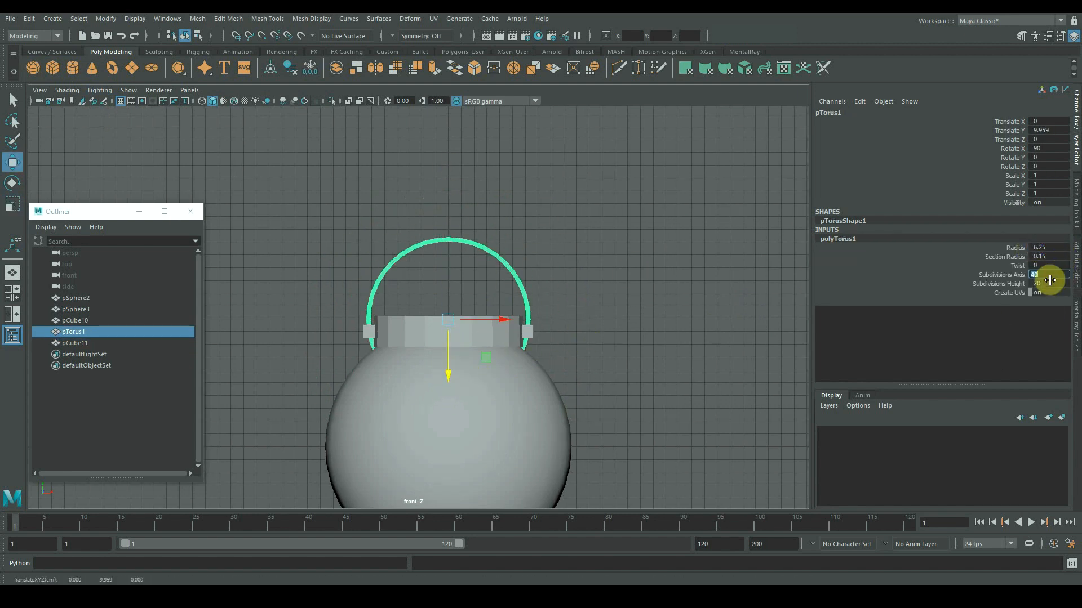
{"action": "scroll", "coordinate": [524, 314], "scroll_direction": "up", "scroll_amount": 5}
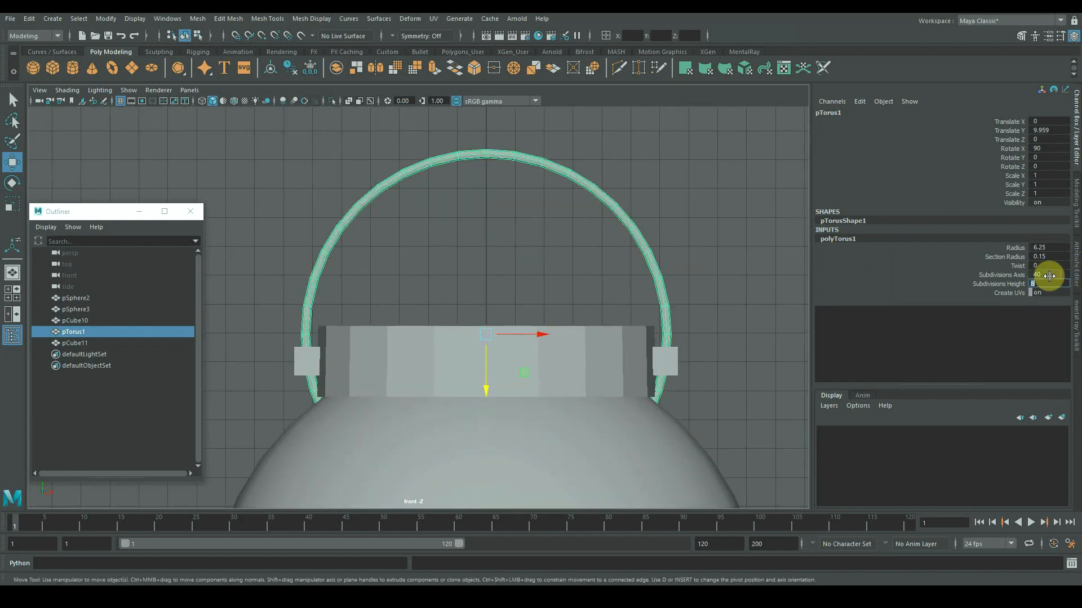
Raise the torus above the collar to Translate Y 17.198 and set its radius to 6.2
{"action": "left_click_drag", "start_coordinate": [488, 395], "coordinate": [451, 278]}
{"action": "scroll", "coordinate": [562, 409], "scroll_direction": "down", "scroll_amount": 8}
{"action": "scroll", "coordinate": [549, 411], "scroll_direction": "up", "scroll_amount": 4}
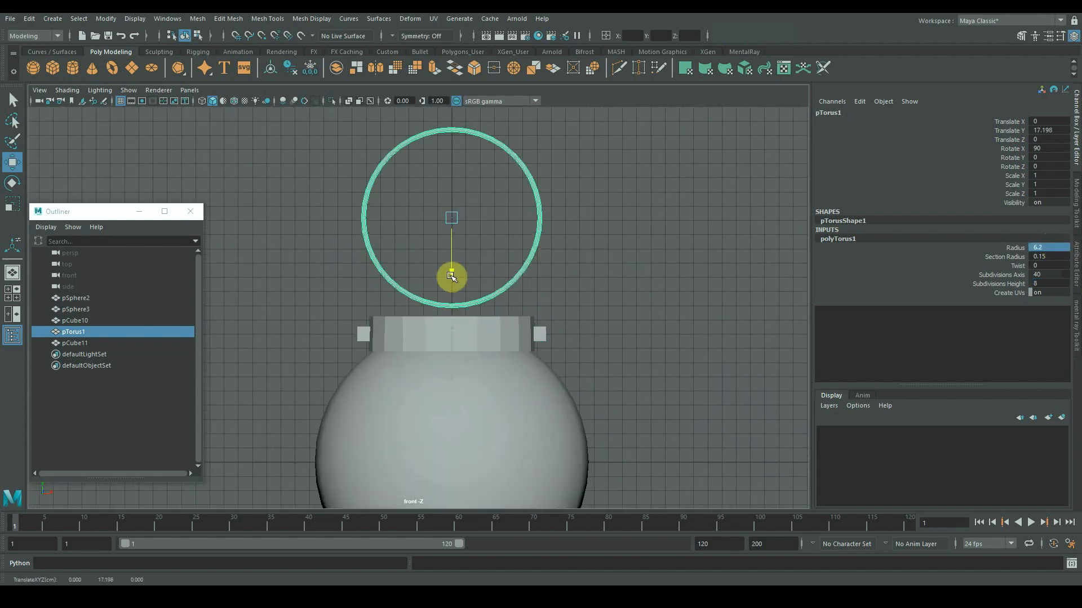
Delete the lower half of the torus faces, leaving an open arch above the collar
{"action": "right_click_drag", "start_coordinate": [369, 267], "coordinate": [369, 305]}
{"action": "scroll", "coordinate": [330, 251], "scroll_direction": "up", "scroll_amount": 2}
{"action": "scroll", "coordinate": [330, 251], "scroll_direction": "up", "scroll_amount": 1}
{"action": "left_click_drag", "start_coordinate": [316, 186], "coordinate": [698, 396]}
{"action": "key", "text": "Delete"}
Extrude the arch's two open end loops straight down toward the side blocks on the collar
{"action": "right_click_drag", "start_coordinate": [340, 161], "coordinate": [340, 129]}
{"action": "scroll", "coordinate": [315, 121], "scroll_direction": "up", "scroll_amount": 5}
{"action": "middle_click_drag", "start_coordinate": [296, 113], "coordinate": [275, 261], "text": "alt"}
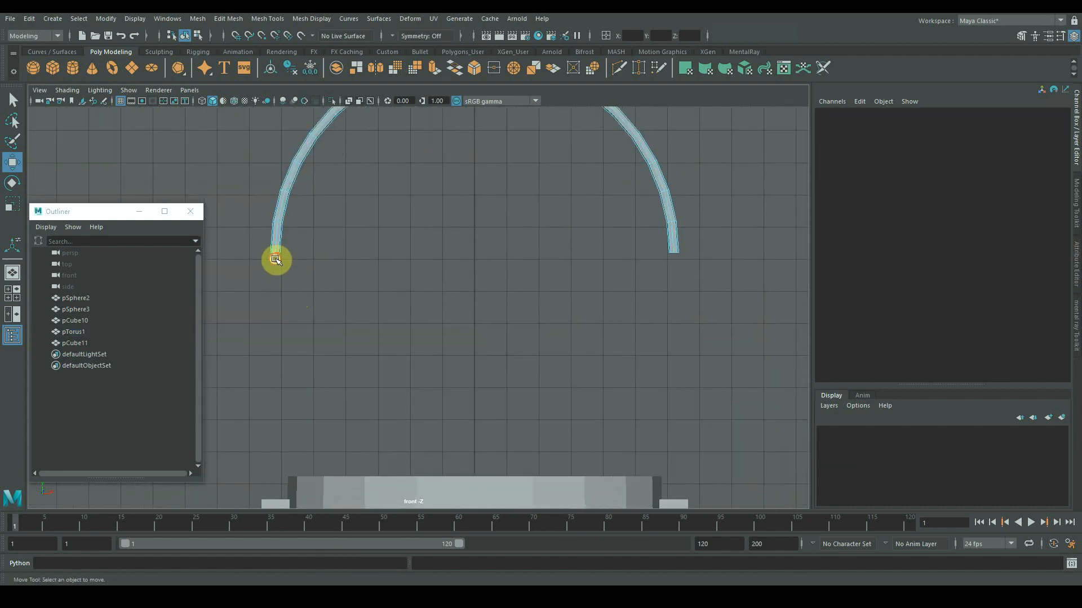
{"action": "double_click", "coordinate": [275, 253]}
{"action": "double_click", "coordinate": [674, 253], "text": "shift"}
{"action": "scroll", "coordinate": [691, 295], "scroll_direction": "down", "scroll_amount": 6}
{"action": "key", "text": "ctrl+e"}
{"action": "key", "text": "w"}
{"action": "left_click_drag", "start_coordinate": [439, 345], "coordinate": [431, 443]}
Raise the handle and adjust its lower end vertices so that both legs meet the side blocks
{"action": "scroll", "coordinate": [454, 428], "scroll_direction": "down", "scroll_amount": 4}
{"action": "left_click", "coordinate": [346, 200]}
{"action": "right_click_drag", "start_coordinate": [427, 255], "coordinate": [478, 240]}
{"action": "left_click_drag", "start_coordinate": [431, 354], "coordinate": [435, 322]}
{"action": "scroll", "coordinate": [437, 324], "scroll_direction": "up", "scroll_amount": 5}
{"action": "right_click_drag", "start_coordinate": [345, 336], "coordinate": [304, 337]}
{"action": "left_click_drag", "start_coordinate": [289, 369], "coordinate": [597, 454]}
{"action": "left_click_drag", "start_coordinate": [450, 435], "coordinate": [458, 446]}
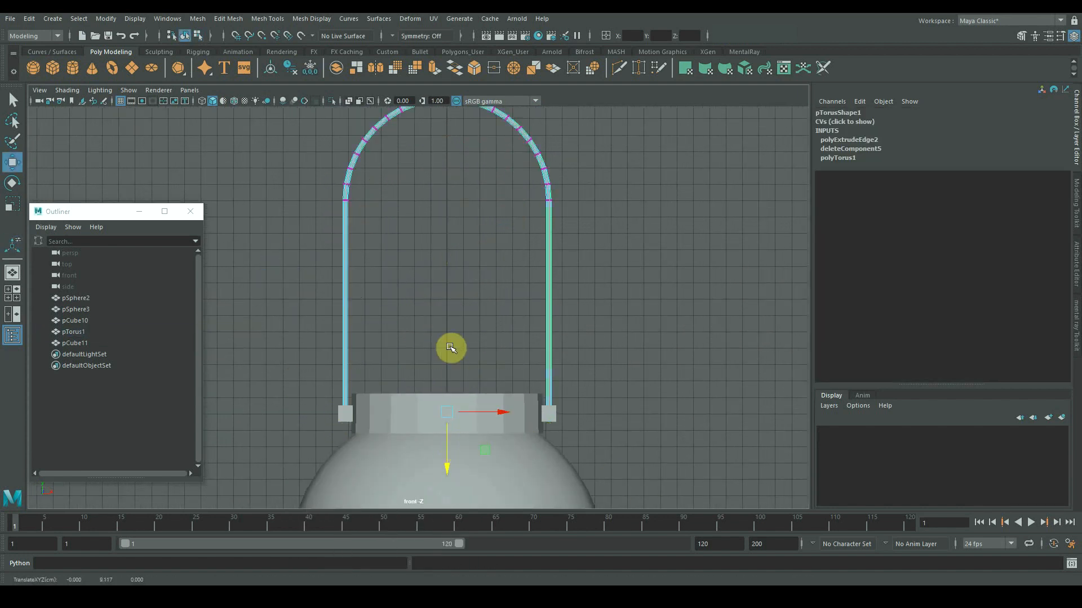
{"action": "left_click", "coordinate": [450, 347]}
Create a second torus at the top of the handle, at Translate Y 28.862 with Rotate X 90
{"action": "scroll", "coordinate": [445, 315], "scroll_direction": "down", "scroll_amount": 5}
{"action": "middle_click_drag", "start_coordinate": [420, 211], "coordinate": [408, 265], "text": "alt"}
{"action": "left_click", "coordinate": [115, 71]}
{"action": "scroll", "coordinate": [497, 394], "scroll_direction": "up", "scroll_amount": 3}
{"action": "left_click_drag", "start_coordinate": [439, 457], "coordinate": [421, 116]}
{"action": "scroll", "coordinate": [439, 329], "scroll_direction": "up", "scroll_amount": 5}
{"action": "middle_click_drag", "start_coordinate": [459, 225], "coordinate": [437, 396], "text": "alt"}
{"action": "scroll", "coordinate": [437, 396], "scroll_direction": "up", "scroll_amount": 2}
{"action": "key", "text": "e"}
Reduce the second torus's radius and section radius to form a small thin ring resting on the handle
{"action": "left_click", "coordinate": [838, 238]}
{"action": "left_click", "coordinate": [1037, 283]}
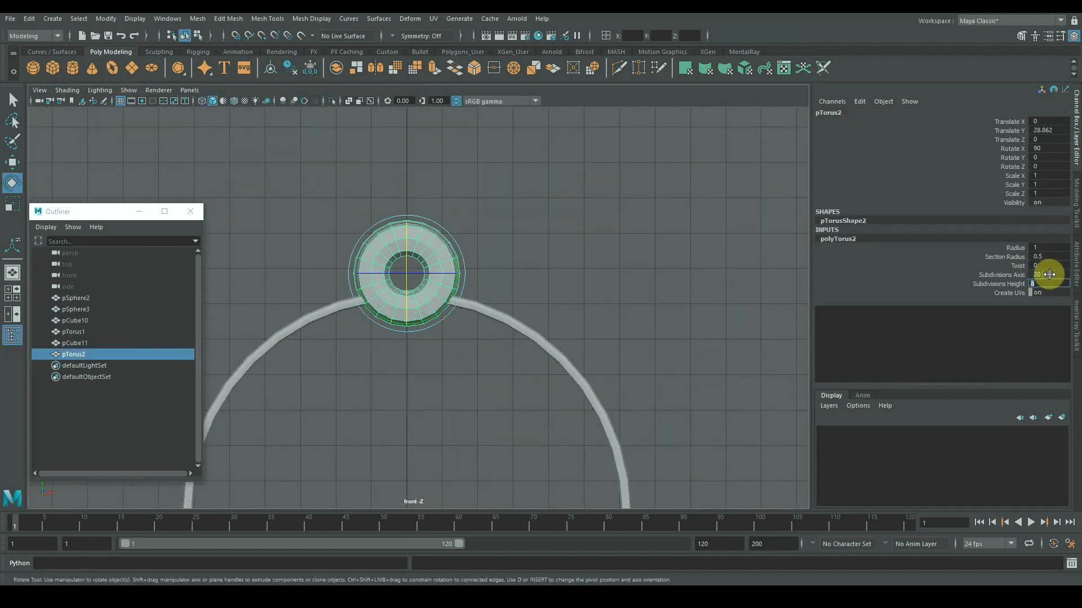
{"action": "type", "text": "5"}
{"action": "key", "text": "Return"}
{"action": "left_click", "coordinate": [411, 413]}
{"action": "scroll", "coordinate": [417, 270], "scroll_direction": "up", "scroll_amount": 6}
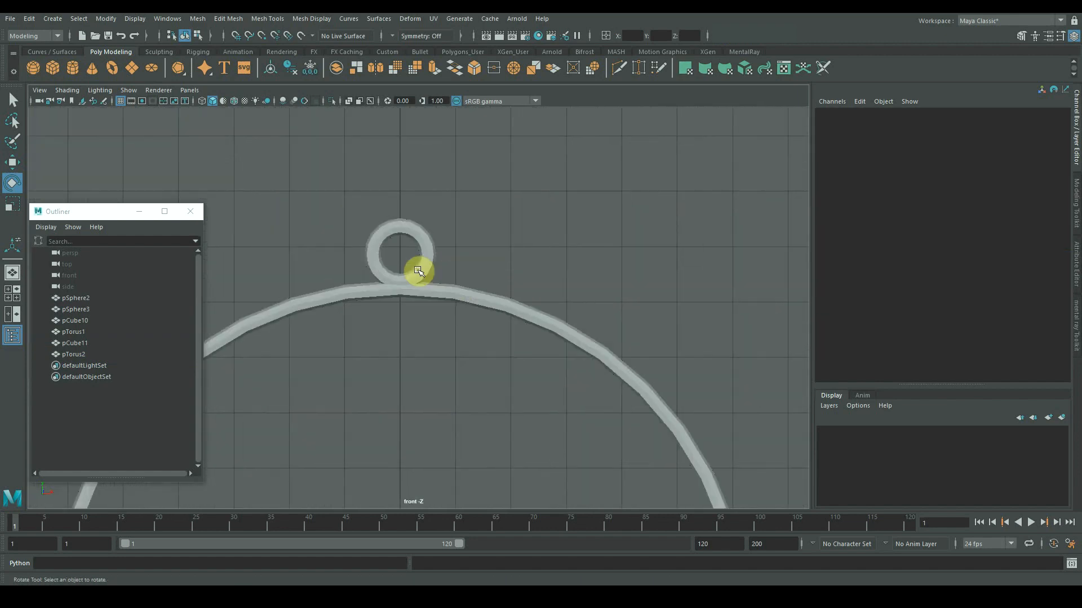
Delete two adjacent face segments on one side of the small ring to open it into a C-shaped hook
{"action": "left_click", "coordinate": [409, 254]}
{"action": "middle_click_drag", "start_coordinate": [389, 217], "coordinate": [440, 256], "text": "alt"}
{"action": "scroll", "coordinate": [440, 256], "scroll_direction": "up", "scroll_amount": 4}
{"action": "right_click_drag", "start_coordinate": [524, 217], "coordinate": [528, 255]}
{"action": "left_click", "coordinate": [529, 232]}
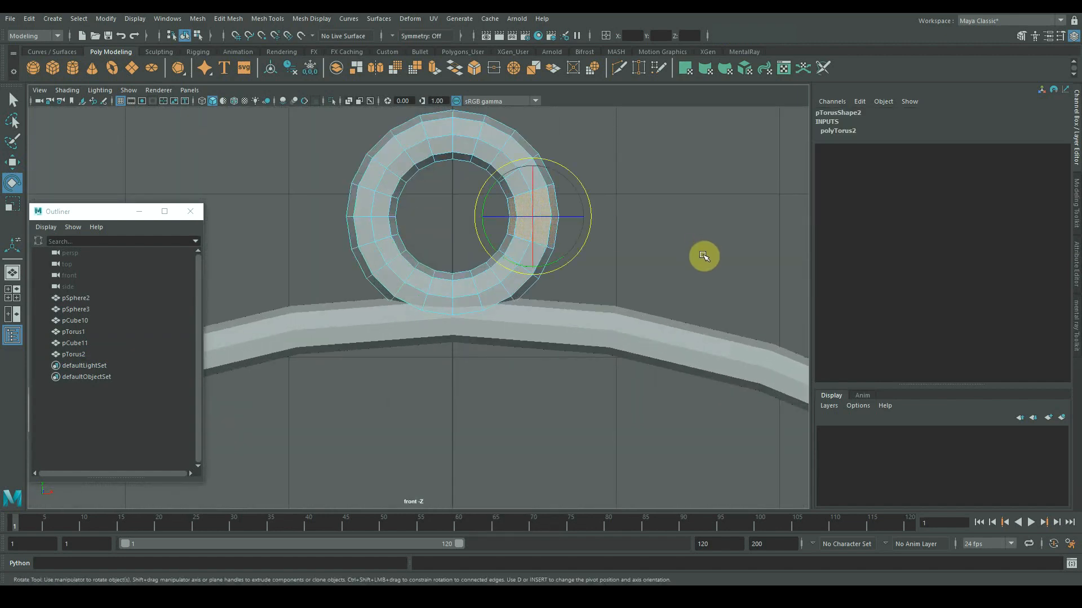
{"action": "key", "text": "Delete"}
{"action": "left_click", "coordinate": [531, 251]}
{"action": "key", "text": "Delete"}
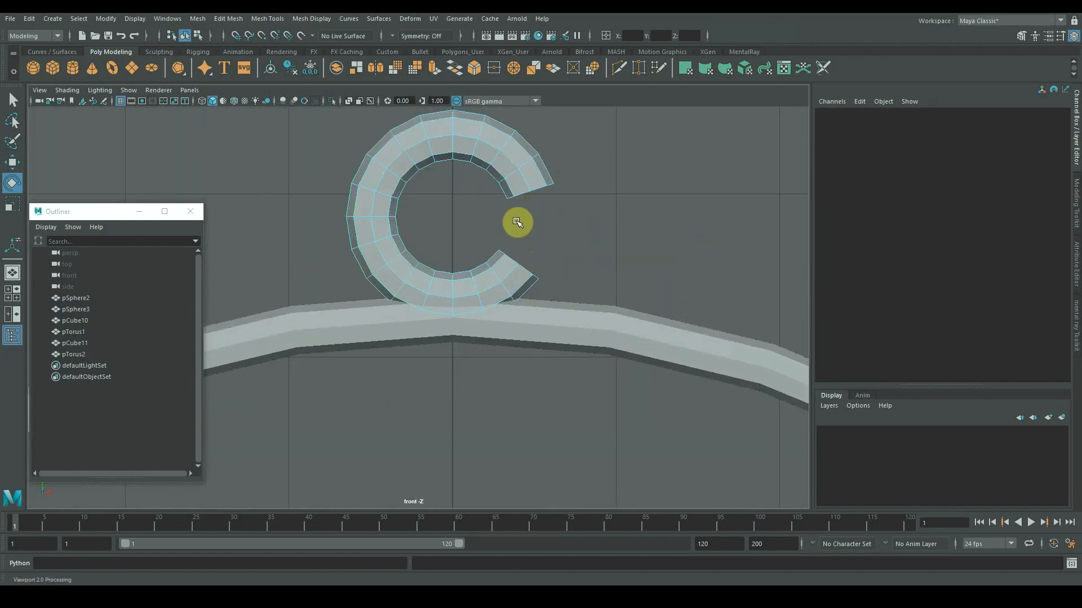
Move all of the hook's faces up slightly so it sits just above the handle
{"action": "double_click", "coordinate": [507, 269]}
{"action": "key", "text": "w"}
{"action": "left_click_drag", "start_coordinate": [453, 260], "coordinate": [465, 229]}
{"action": "left_click", "coordinate": [564, 313]}
Extrude the faces at the hook's underside down into the handle as a neck and scale the extruded end
{"action": "scroll", "coordinate": [524, 295], "scroll_direction": "up", "scroll_amount": 3}
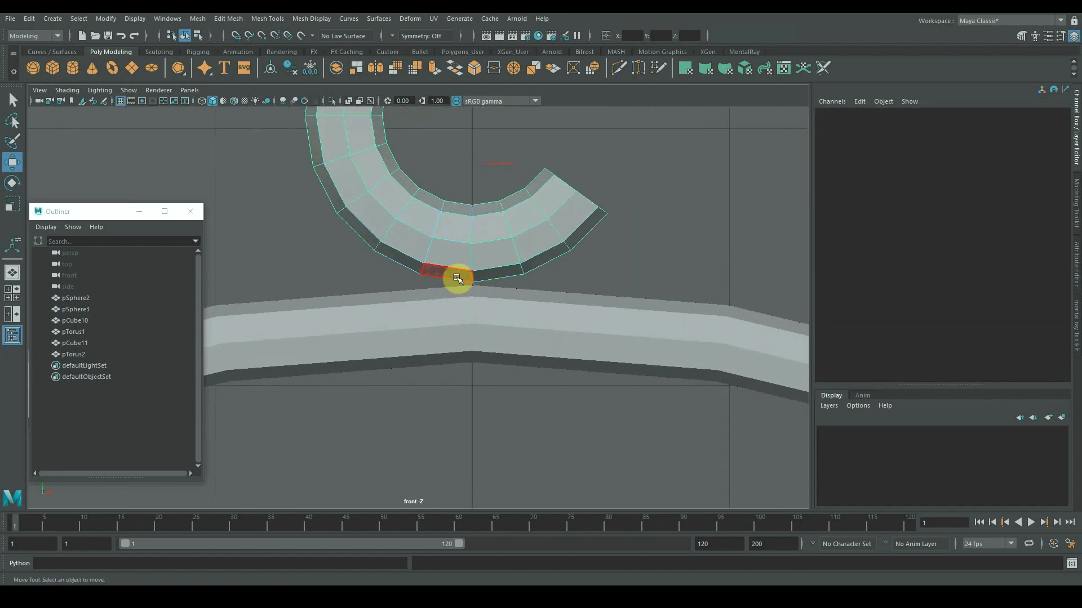
{"action": "left_click_drag", "start_coordinate": [457, 280], "coordinate": [484, 283]}
{"action": "key", "text": "space"}
{"action": "key", "text": "space"}
{"action": "key", "text": "f"}
{"action": "scroll", "coordinate": [601, 212], "scroll_direction": "down", "scroll_amount": 6}
{"action": "left_click_drag", "start_coordinate": [601, 212], "coordinate": [430, 291], "text": "alt"}
{"action": "key", "text": "ctrl+e"}
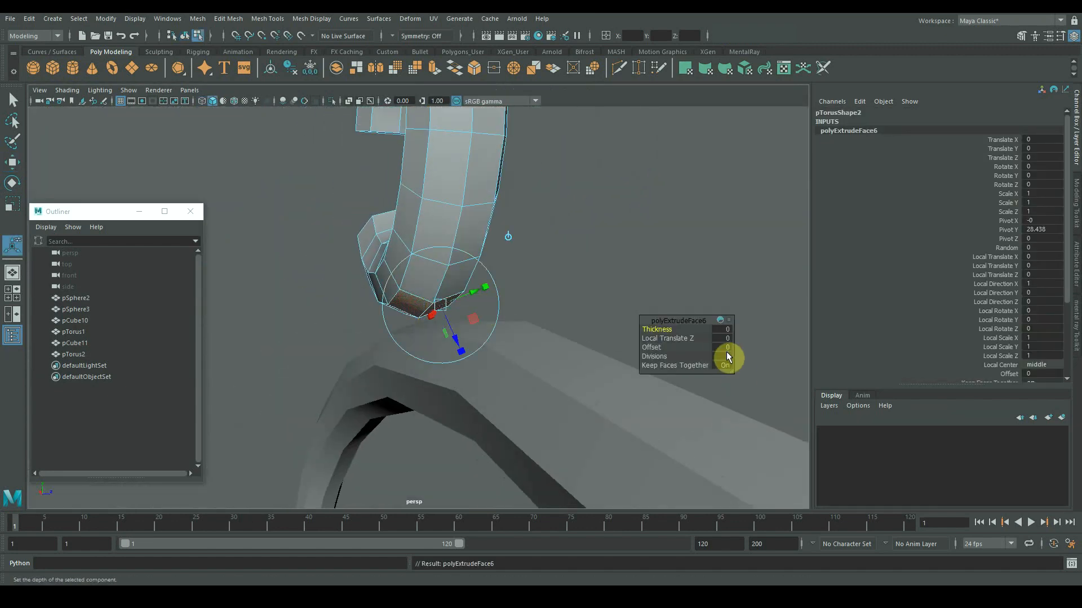
{"action": "left_click_drag", "start_coordinate": [471, 396], "coordinate": [469, 392]}
{"action": "left_click_drag", "start_coordinate": [469, 393], "coordinate": [419, 379], "text": "alt"}
{"action": "key", "text": "r"}
{"action": "left_click_drag", "start_coordinate": [365, 363], "coordinate": [381, 381]}
{"action": "left_click_drag", "start_coordinate": [381, 382], "coordinate": [446, 338], "text": "alt"}
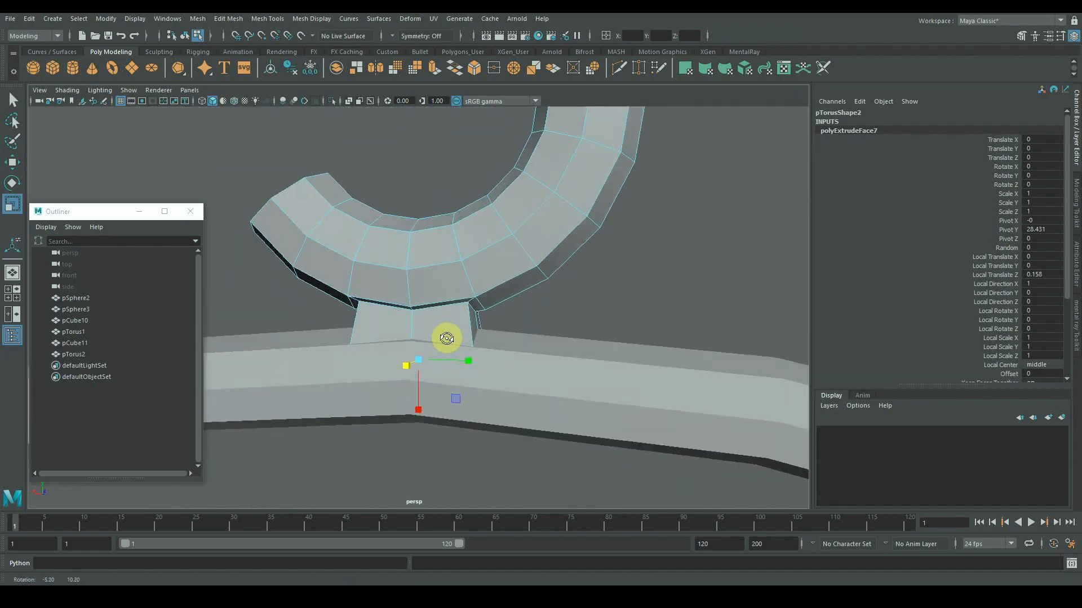
Flatten the neck's lowest vertices into a level row by scaling them vertically in the side view
{"action": "right_click_drag", "start_coordinate": [411, 261], "coordinate": [365, 274]}
{"action": "key", "text": "space"}
{"action": "left_click_drag", "start_coordinate": [295, 446], "coordinate": [222, 407]}
{"action": "key", "text": "space"}
{"action": "left_click", "coordinate": [202, 102]}
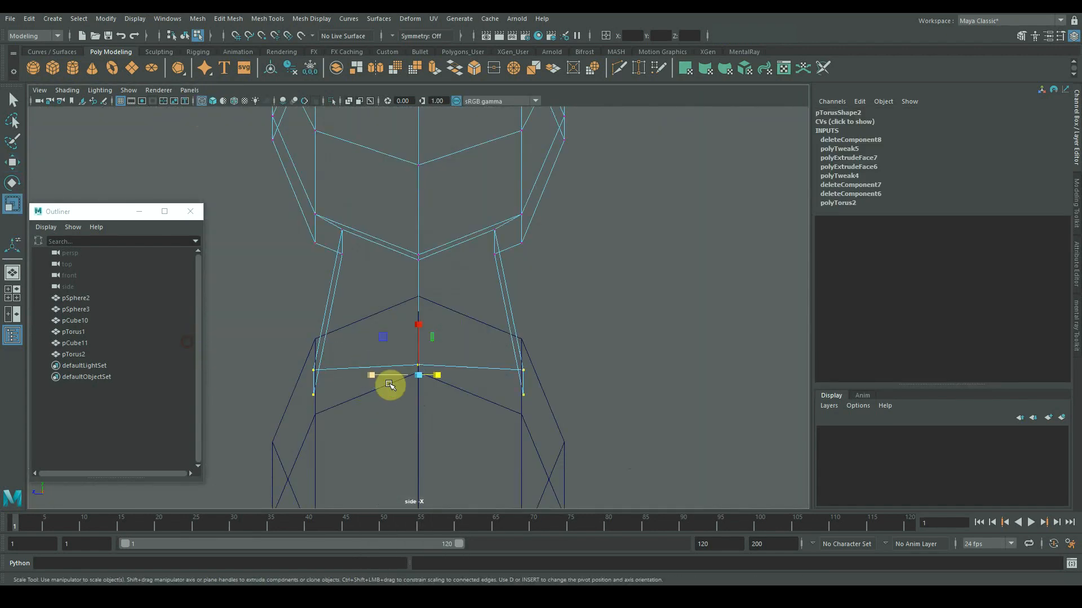
{"action": "left_click_drag", "start_coordinate": [417, 322], "coordinate": [418, 369]}
{"action": "key", "text": "space"}
{"action": "key", "text": "space"}
{"action": "left_click_drag", "start_coordinate": [508, 371], "coordinate": [448, 400], "text": "alt"}
{"action": "key", "text": "space"}
{"action": "key", "text": "space"}
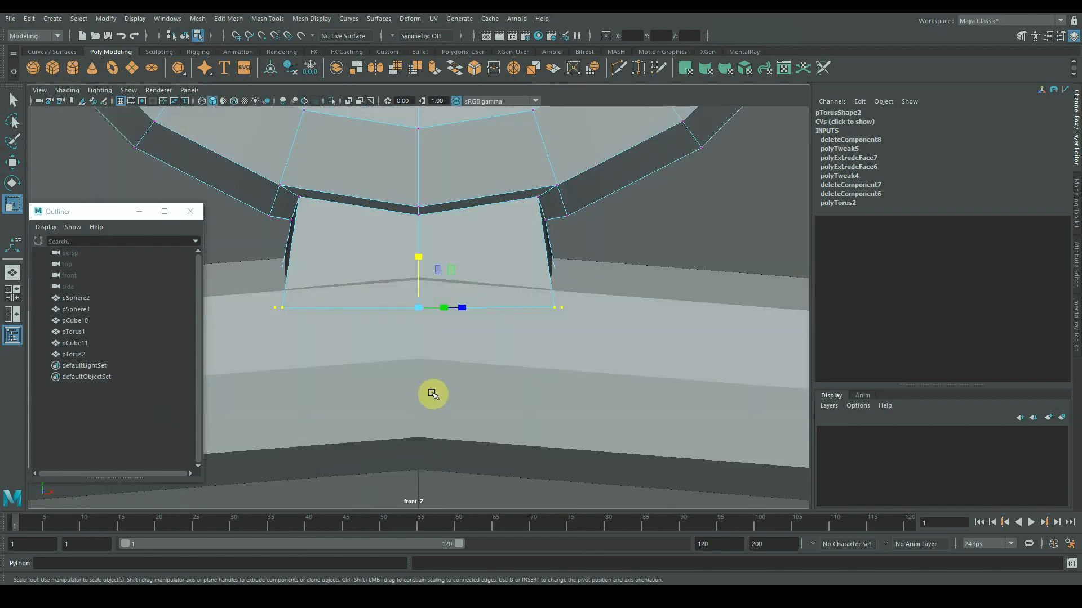
Cut a horizontal edge loop around the neck between the hook and the handle
{"action": "key", "text": "space"}
{"action": "key", "text": "space"}
{"action": "left_click_drag", "start_coordinate": [609, 315], "coordinate": [472, 343], "text": "alt"}
{"action": "right_click_drag", "start_coordinate": [458, 338], "coordinate": [485, 313]}
{"action": "right_click_drag", "start_coordinate": [428, 314], "coordinate": [365, 317], "text": "shift"}
{"action": "left_click", "coordinate": [457, 337], "text": "ctrl"}
{"action": "left_click_drag", "start_coordinate": [445, 338], "coordinate": [544, 332], "text": "alt"}
{"action": "key", "text": "r"}
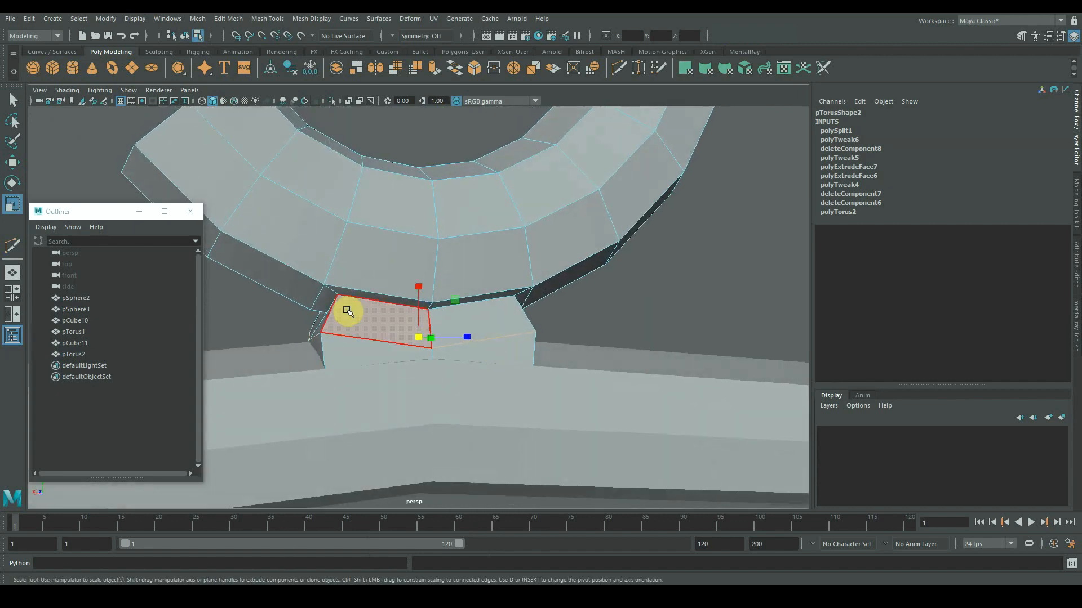
Bevel the selected components of the neck with 2 segments and check the result in smooth preview
{"action": "right_click_drag", "start_coordinate": [347, 311], "coordinate": [298, 311]}
{"action": "left_click", "coordinate": [323, 333]}
{"action": "key", "text": "w"}
{"action": "left_click_drag", "start_coordinate": [394, 327], "coordinate": [507, 343], "text": "alt"}
{"action": "left_click", "coordinate": [482, 340], "text": "shift"}
{"action": "left_click_drag", "start_coordinate": [410, 385], "coordinate": [437, 272], "text": "alt"}
{"action": "left_click_drag", "start_coordinate": [479, 303], "coordinate": [548, 372], "text": "alt"}
{"action": "key", "text": "ctrl+b"}
{"action": "left_click_drag", "start_coordinate": [653, 340], "coordinate": [660, 340]}
{"action": "key", "text": "3"}
{"action": "left_click_drag", "start_coordinate": [582, 351], "coordinate": [447, 353], "text": "alt"}
{"action": "key", "text": "1"}
{"action": "scroll", "coordinate": [447, 353], "scroll_direction": "down", "scroll_amount": 4}
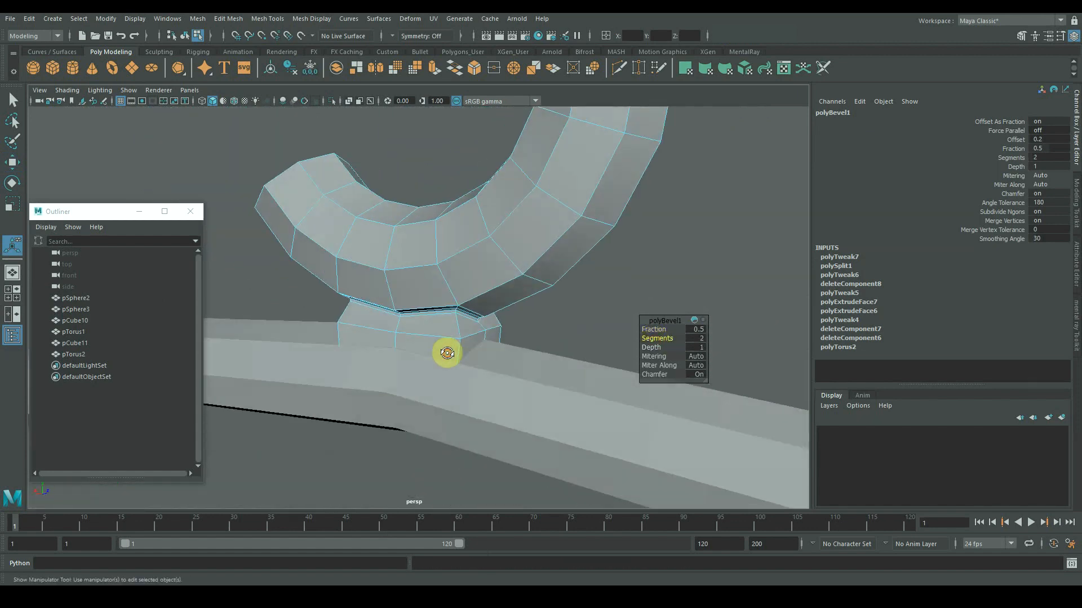
Bridge opposite border edges across the hook's open ends to begin capping them
{"action": "right_click_drag", "start_coordinate": [447, 353], "coordinate": [507, 316]}
{"action": "left_click", "coordinate": [644, 270]}
{"action": "left_click_drag", "start_coordinate": [560, 310], "coordinate": [479, 316], "text": "alt"}
{"action": "scroll", "coordinate": [496, 281], "scroll_direction": "up", "scroll_amount": 4}
{"action": "left_click", "coordinate": [516, 249]}
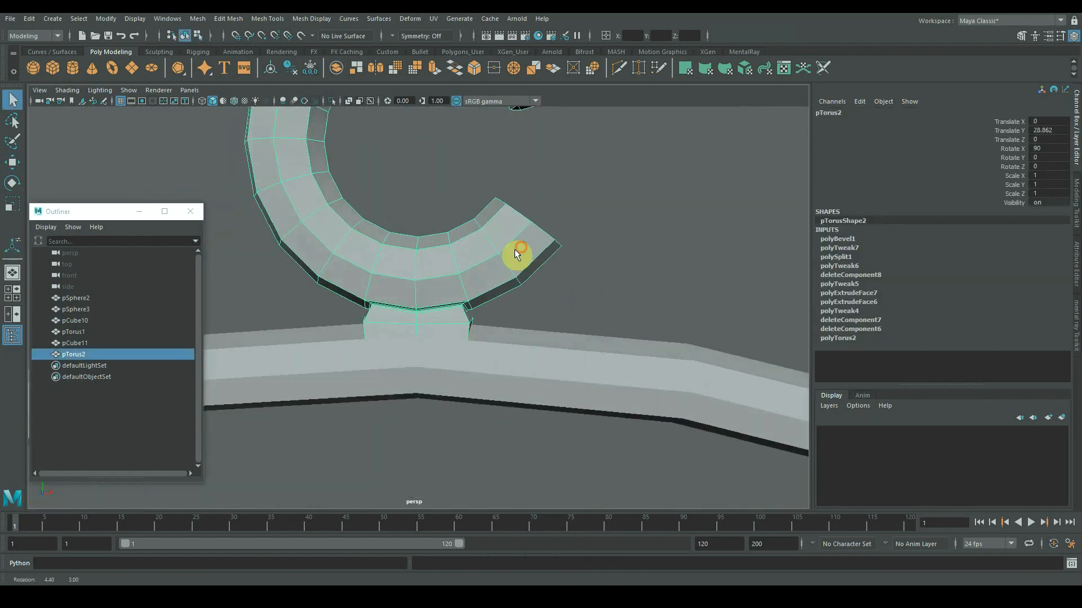
{"action": "left_click_drag", "start_coordinate": [515, 249], "coordinate": [399, 267], "text": "alt"}
{"action": "right_click_drag", "start_coordinate": [399, 267], "coordinate": [400, 229]}
{"action": "left_click_drag", "start_coordinate": [437, 212], "coordinate": [404, 220], "text": "alt"}
{"action": "key", "text": "r"}
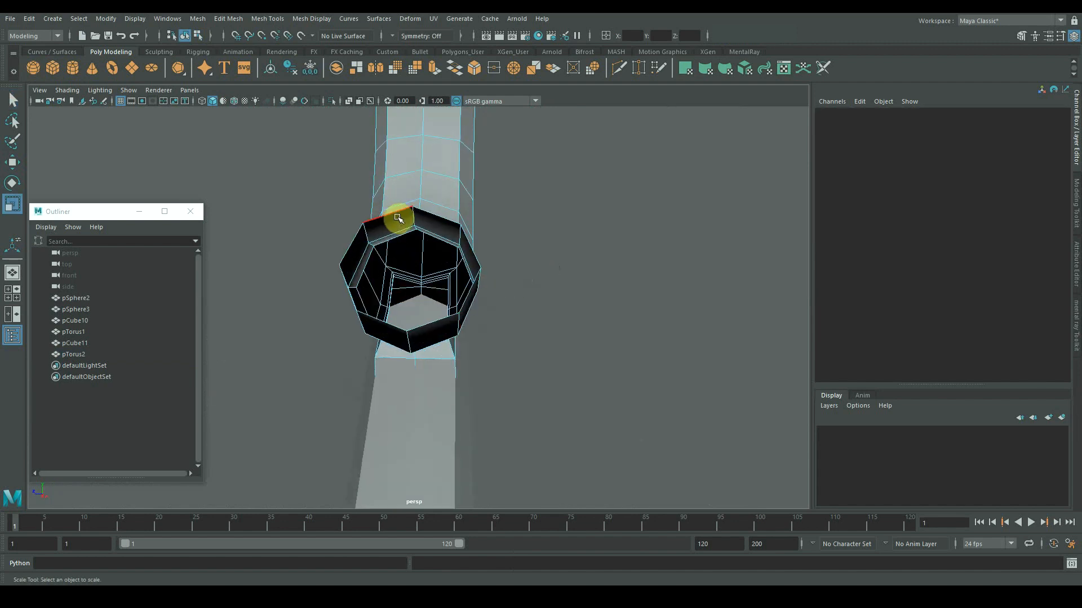
{"action": "double_click", "coordinate": [399, 214]}
{"action": "right_click_drag", "start_coordinate": [389, 331], "coordinate": [364, 466], "text": "shift"}
{"action": "left_click_drag", "start_coordinate": [479, 321], "coordinate": [450, 397], "text": "alt"}
{"action": "left_click", "coordinate": [423, 290]}
{"action": "left_click", "coordinate": [367, 289], "text": "shift"}
{"action": "left_click", "coordinate": [363, 177], "text": "shift"}
{"action": "left_click", "coordinate": [426, 177], "text": "shift"}
{"action": "key", "text": "g"}
{"action": "left_click_drag", "start_coordinate": [657, 332], "coordinate": [666, 332]}
Weld the bridge's loose vertices to the neighbouring rim vertices of the hook with Target Weld
{"action": "right_click_drag", "start_coordinate": [362, 212], "coordinate": [307, 212]}
{"action": "mouse_move", "coordinate": [350, 228]}
{"action": "right_mouse_down", "text": "shift"}
{"action": "mouse_move", "coordinate": [349, 195]}
{"action": "mouse_move", "coordinate": [353, 226]}
{"action": "right_mouse_up", "text": "shift"}
{"action": "left_click_drag", "start_coordinate": [334, 234], "coordinate": [309, 237]}
{"action": "left_click_drag", "start_coordinate": [456, 234], "coordinate": [479, 237]}
{"action": "left_click_drag", "start_coordinate": [445, 314], "coordinate": [485, 355], "text": "alt"}
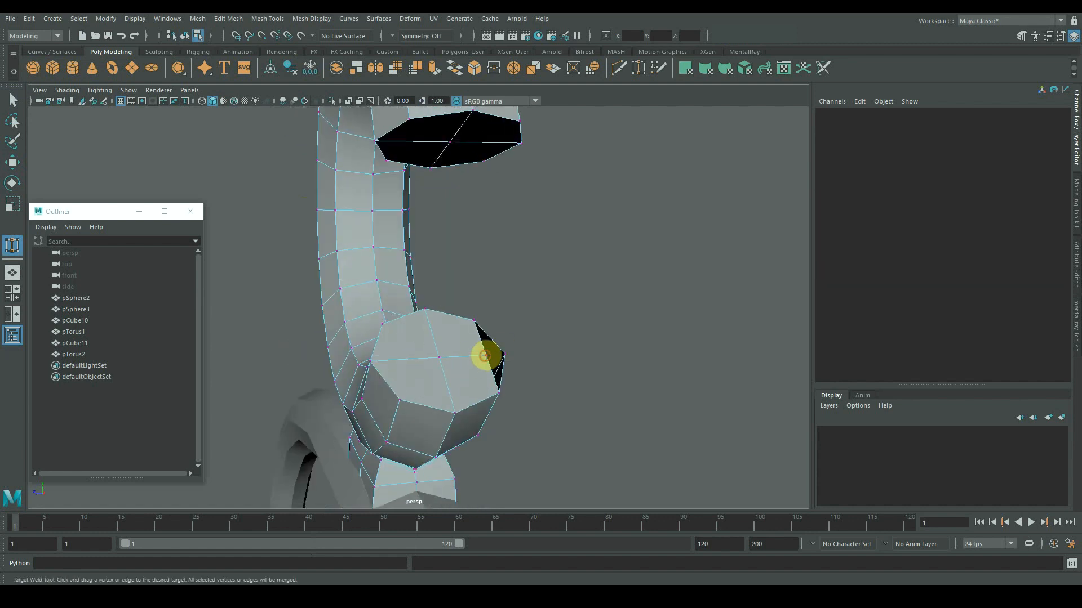
{"action": "key", "text": "q"}
Select the rim edges at both ends of the hook, bevel them and return to object mode
{"action": "right_click_drag", "start_coordinate": [485, 355], "coordinate": [620, 334], "text": "alt"}
{"action": "middle_click_drag", "start_coordinate": [620, 333], "coordinate": [499, 333], "text": "alt"}
{"action": "right_click_drag", "start_coordinate": [405, 334], "coordinate": [405, 298]}
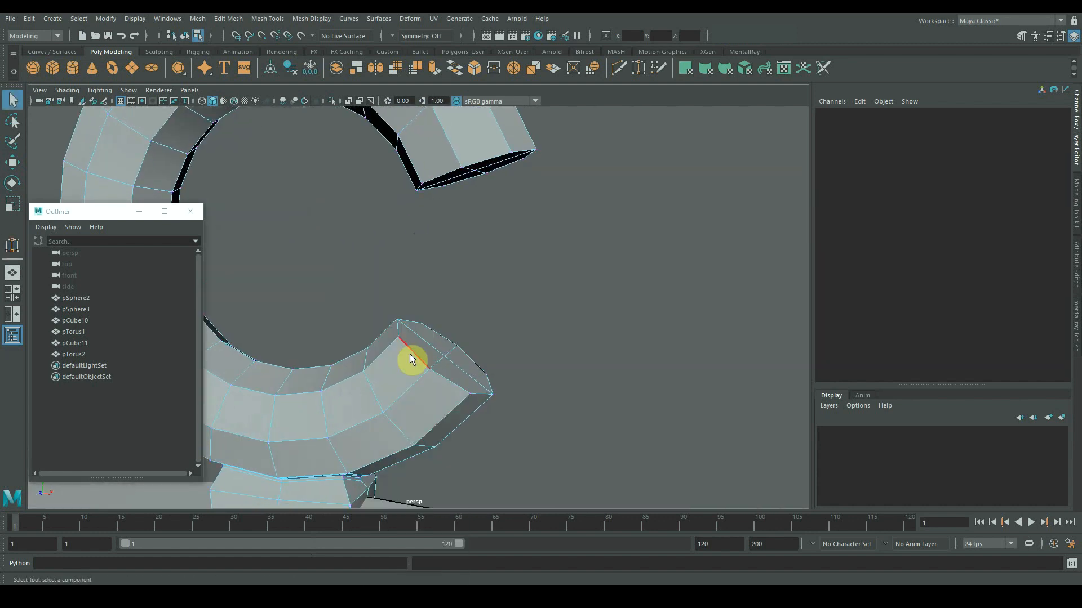
{"action": "left_click", "coordinate": [408, 350]}
{"action": "left_click", "coordinate": [399, 328], "text": "shift"}
{"action": "left_click", "coordinate": [409, 321], "text": "shift"}
{"action": "left_click", "coordinate": [437, 328], "text": "shift"}
{"action": "left_click", "coordinate": [484, 393], "text": "shift"}
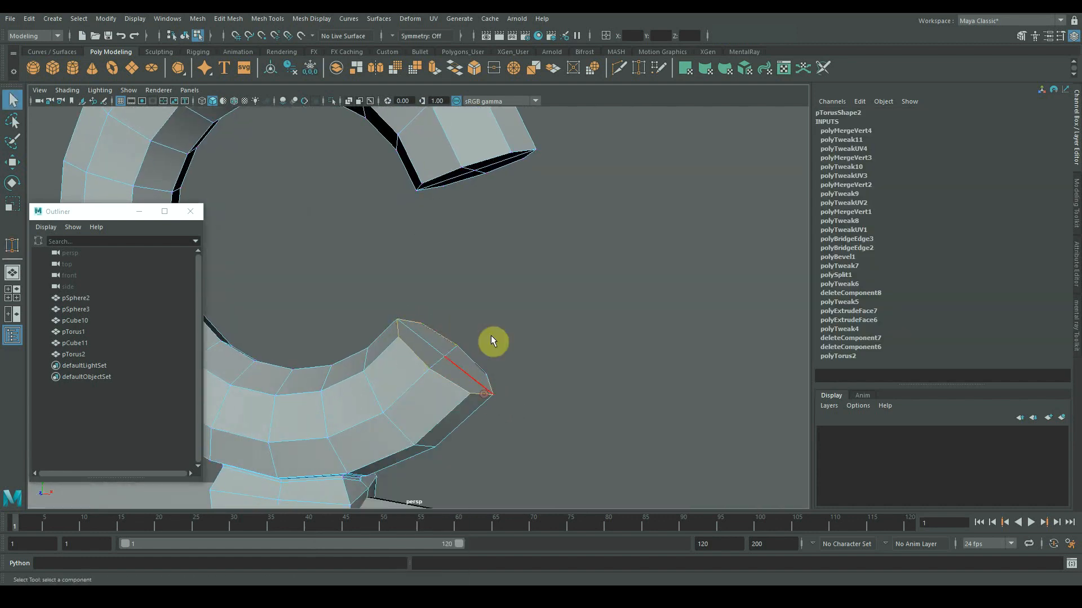
{"action": "left_click", "coordinate": [434, 193], "text": "shift"}
{"action": "right_click_drag", "start_coordinate": [445, 210], "coordinate": [516, 210], "text": "shift"}
{"action": "scroll", "coordinate": [406, 417], "scroll_direction": "down", "scroll_amount": 10}
{"action": "key", "text": "q"}
{"action": "right_click_drag", "start_coordinate": [369, 450], "coordinate": [401, 425]}
{"action": "left_click", "coordinate": [418, 356]}
{"action": "scroll", "coordinate": [418, 357], "scroll_direction": "down", "scroll_amount": 8}
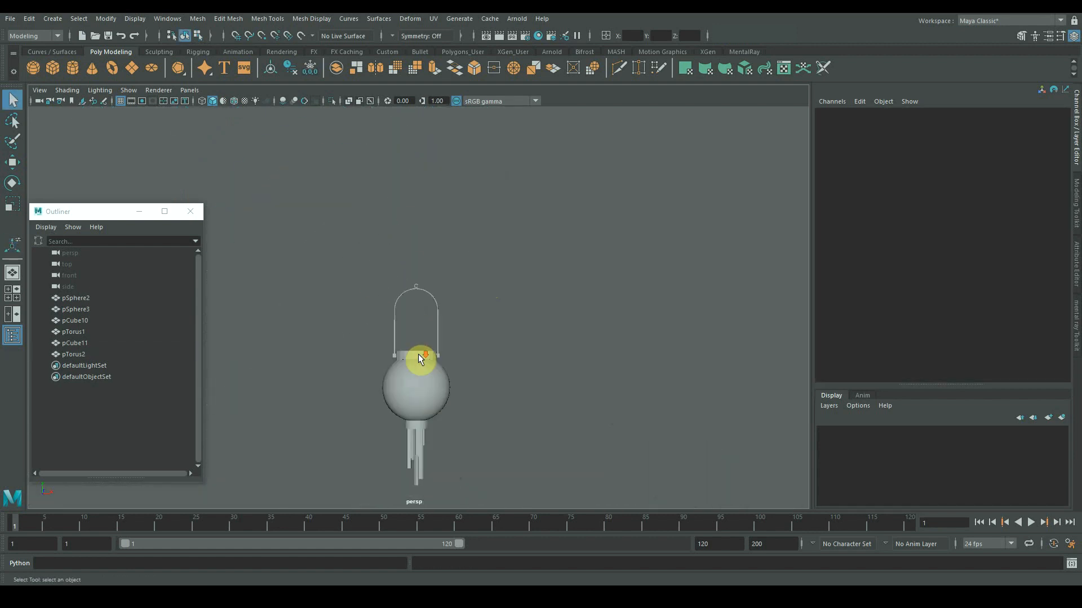
Create a cube and raise it into the space between the collar and the handle arch
{"action": "scroll", "coordinate": [420, 358], "scroll_direction": "up", "scroll_amount": 5}
{"action": "left_click_drag", "start_coordinate": [420, 358], "coordinate": [442, 332], "text": "alt"}
{"action": "left_click", "coordinate": [52, 67]}
{"action": "key", "text": "w"}
{"action": "left_click_drag", "start_coordinate": [441, 390], "coordinate": [434, 372], "text": "alt"}
{"action": "scroll", "coordinate": [417, 361], "scroll_direction": "up", "scroll_amount": 3}
{"action": "left_click_drag", "start_coordinate": [412, 383], "coordinate": [400, 253]}
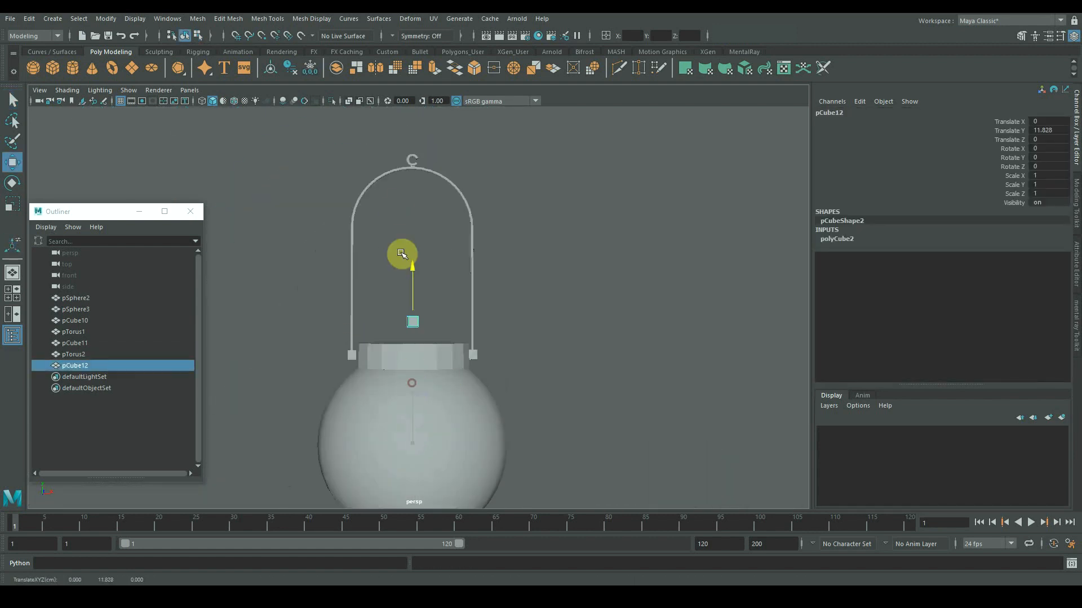
Raise a new sphere above the cube to Translate Y 22.16 and reduce its axis and height subdivisions
{"action": "left_click_drag", "start_coordinate": [425, 382], "coordinate": [424, 167]}
{"action": "left_click", "coordinate": [949, 239]}
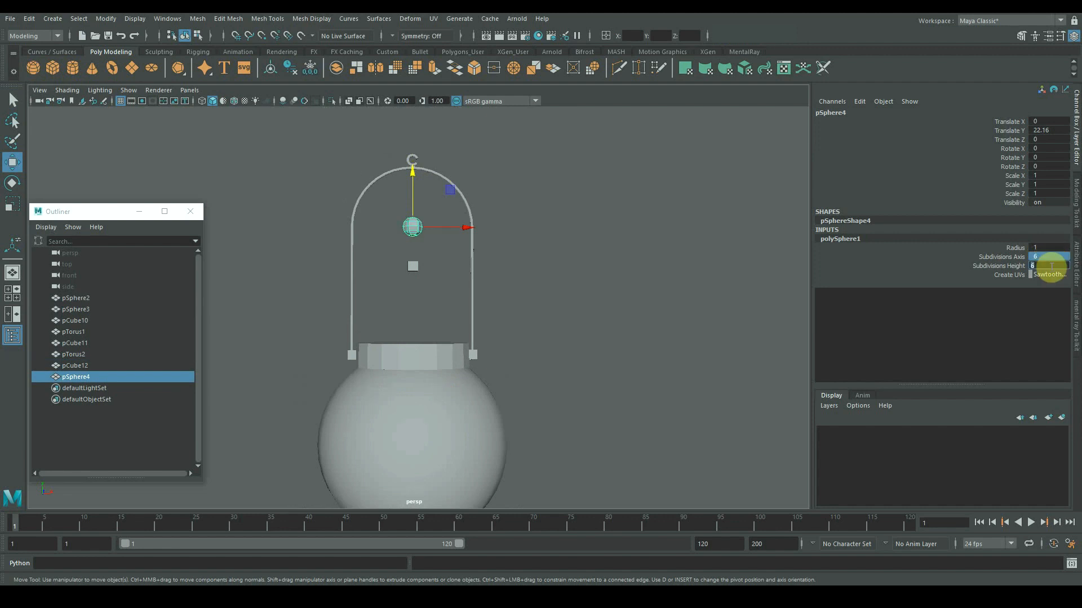
{"action": "right_click_drag", "start_coordinate": [337, 295], "coordinate": [611, 292], "text": "alt"}
{"action": "left_click_drag", "start_coordinate": [567, 194], "coordinate": [622, 298], "text": "alt"}
Create another sphere, raise it to Translate Y 25.416 and lower its axis and height subdivisions
{"action": "left_click", "coordinate": [33, 67]}
{"action": "left_click_drag", "start_coordinate": [405, 373], "coordinate": [406, 361]}
{"action": "left_click", "coordinate": [855, 236]}
{"action": "left_click_drag", "start_coordinate": [1048, 256], "coordinate": [1055, 263]}
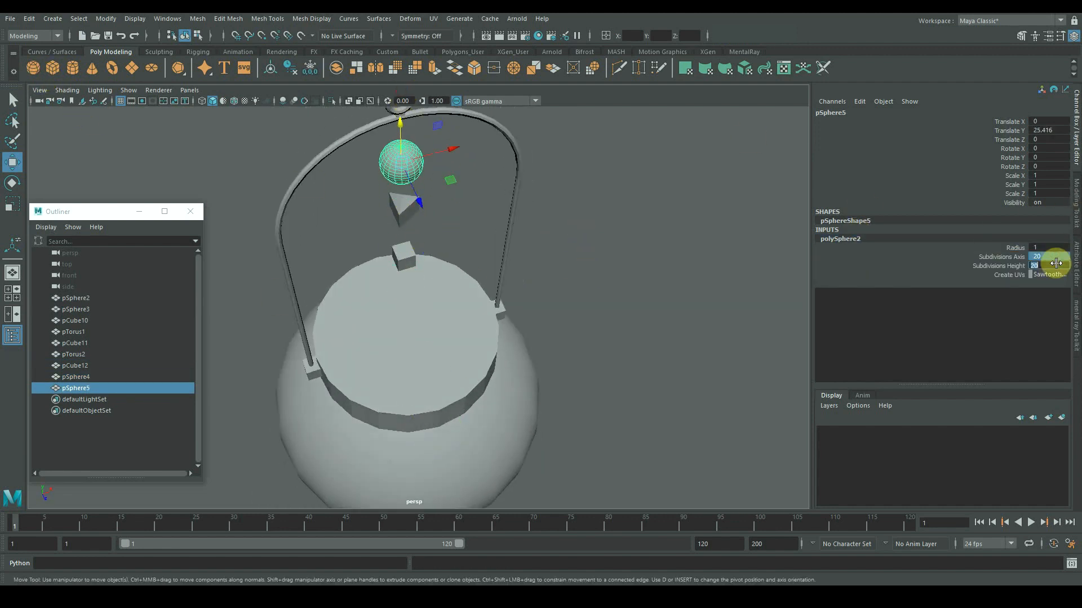
{"action": "left_click_drag", "start_coordinate": [611, 375], "coordinate": [633, 295], "text": "alt"}
Delete the middle edge loop of the uppermost low-poly sphere together with its vertices
{"action": "key", "text": "r"}
{"action": "left_click", "coordinate": [399, 369]}
{"action": "left_click", "coordinate": [394, 265]}
{"action": "right_click_drag", "start_coordinate": [394, 263], "coordinate": [387, 242]}
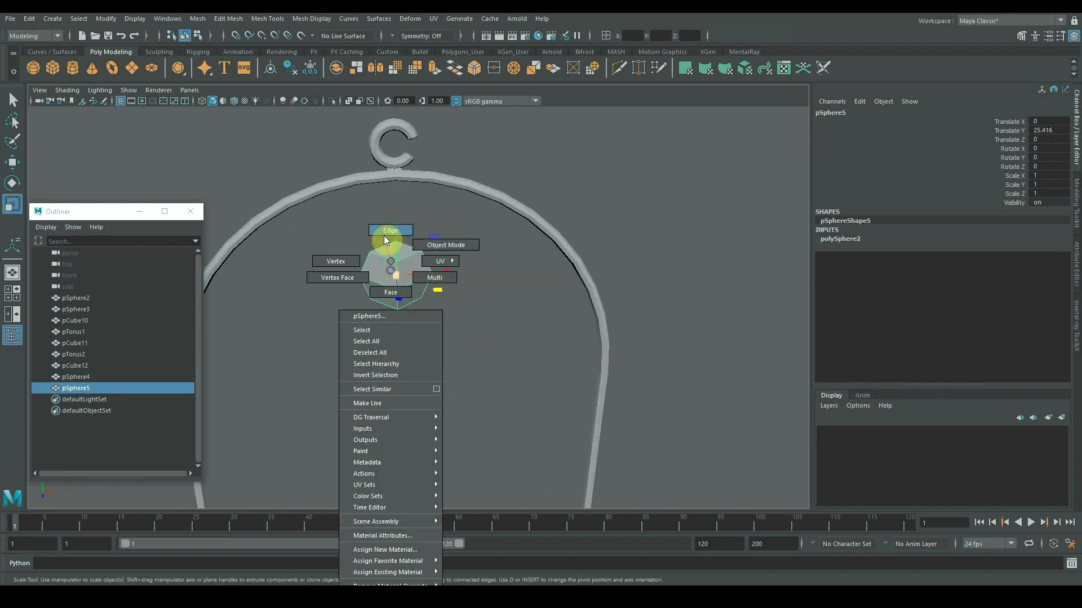
{"action": "double_click", "coordinate": [387, 274]}
{"action": "key", "text": "ctrl+Delete"}
{"action": "left_click_drag", "start_coordinate": [386, 298], "coordinate": [360, 231], "text": "alt"}
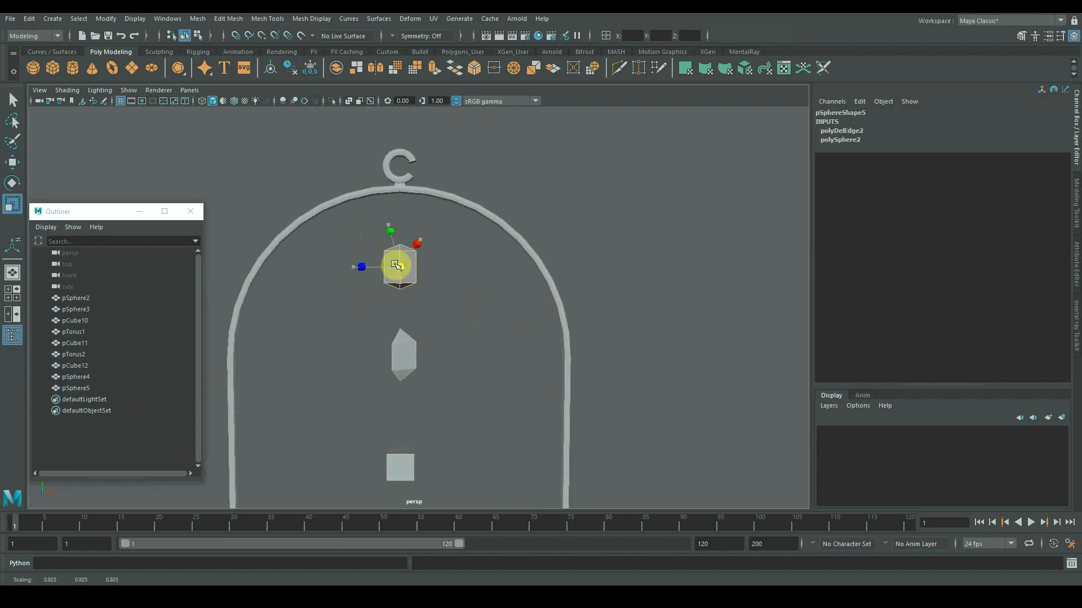
Combine the cube and the two low-poly spheres, and bevel their edges with 2 segments and a fraction of 0.3
{"action": "left_click_drag", "start_coordinate": [396, 265], "coordinate": [424, 355], "text": "alt"}
{"action": "left_click", "coordinate": [422, 388]}
{"action": "left_click_drag", "start_coordinate": [410, 210], "coordinate": [432, 298], "text": "shift"}
{"action": "right_click_drag", "start_coordinate": [413, 308], "coordinate": [394, 512], "text": "shift"}
{"action": "key", "text": "ctrl+b"}
{"action": "scroll", "coordinate": [507, 338], "scroll_direction": "up", "scroll_amount": 3}
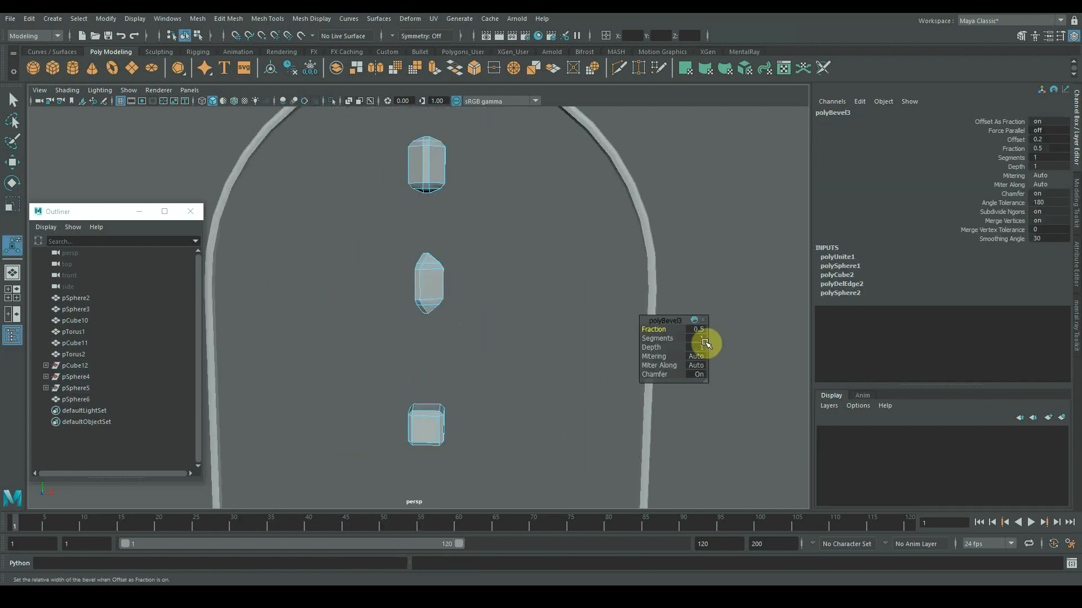
{"action": "left_click_drag", "start_coordinate": [525, 360], "coordinate": [635, 365], "text": "alt"}
{"action": "scroll", "coordinate": [636, 365], "scroll_direction": "up", "scroll_amount": 1}
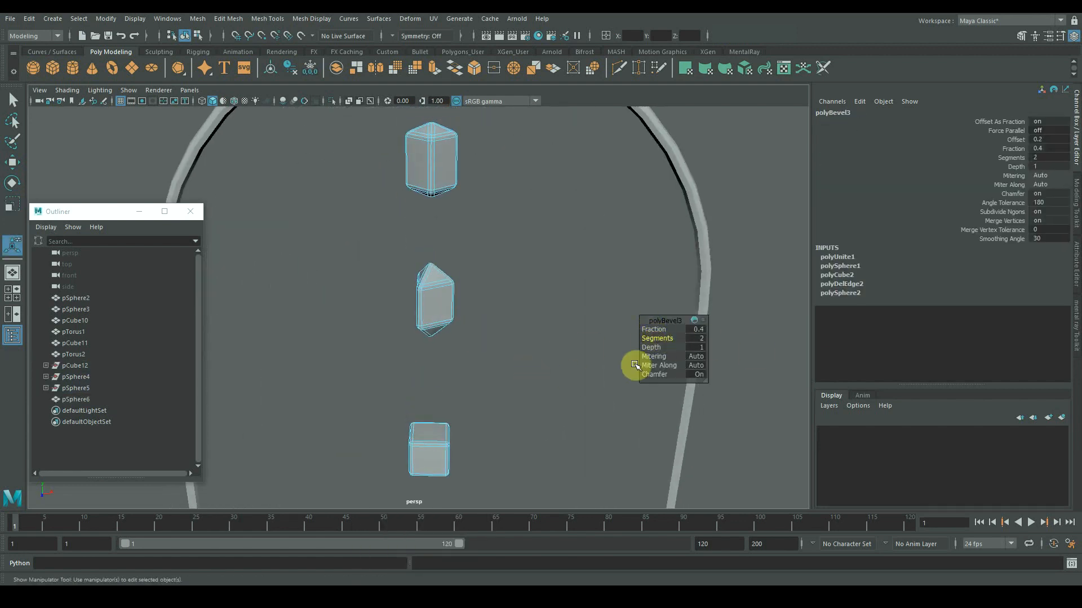
{"action": "scroll", "coordinate": [502, 371], "scroll_direction": "down", "scroll_amount": 8}
{"action": "key", "text": "space"}
{"action": "left_click_drag", "start_coordinate": [450, 379], "coordinate": [450, 422]}
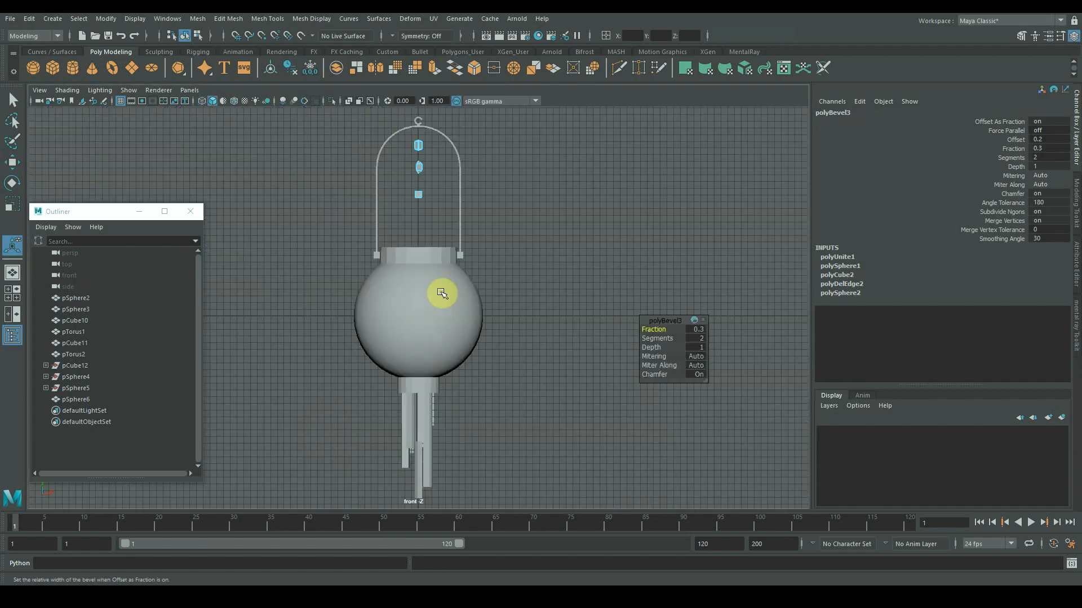
Return to object selection in the front view and duplicate the combined set of beveled pieces
{"action": "middle_click_drag", "start_coordinate": [442, 292], "coordinate": [442, 440], "text": "alt"}
{"action": "key", "text": "q"}
{"action": "scroll", "coordinate": [435, 259], "scroll_direction": "up", "scroll_amount": 10}
{"action": "right_click_drag", "start_coordinate": [435, 260], "coordinate": [391, 261]}
{"action": "scroll", "coordinate": [441, 388], "scroll_direction": "down", "scroll_amount": 4}
{"action": "middle_click_drag", "start_coordinate": [441, 399], "coordinate": [464, 310], "text": "alt"}
{"action": "right_click_drag", "start_coordinate": [478, 253], "coordinate": [481, 255]}
{"action": "scroll", "coordinate": [481, 281], "scroll_direction": "down", "scroll_amount": 3}
{"action": "key", "text": "ctrl+d"}
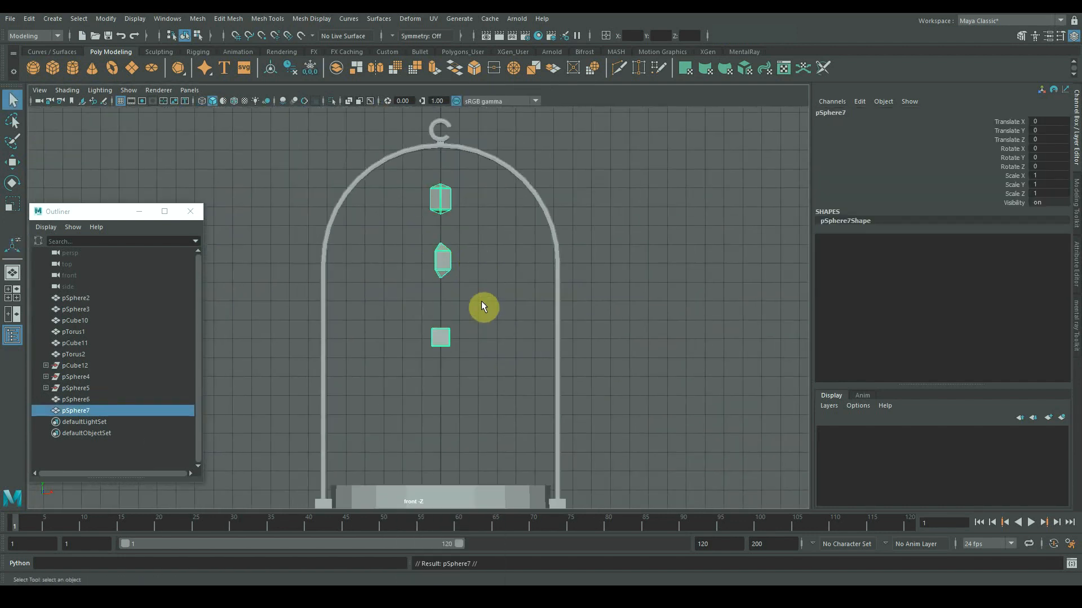
Separate the two bead sets and distribute the individual pieces along both sides and the arch of the handle
{"action": "key", "text": "w"}
{"action": "left_click_drag", "start_coordinate": [496, 266], "coordinate": [544, 266]}
{"action": "left_click", "coordinate": [438, 205]}
{"action": "left_click_drag", "start_coordinate": [441, 198], "coordinate": [328, 253]}
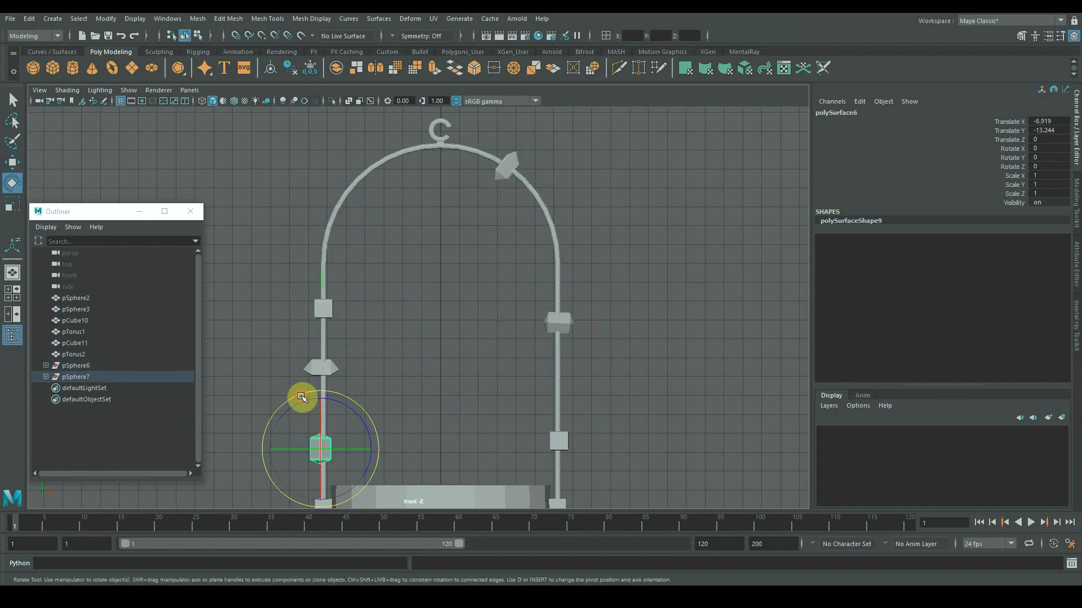
Turn the lowest bead on one handle side, and set Rotate Z to 90 for the opposite bead and the diamond-shaped bead
{"action": "left_click_drag", "start_coordinate": [301, 396], "coordinate": [269, 469]}
{"action": "left_click", "coordinate": [558, 323]}
{"action": "left_click", "coordinate": [1061, 165]}
{"action": "type", "text": "90"}
{"action": "key", "text": "Return"}
{"action": "left_click", "coordinate": [319, 367]}
{"action": "left_click", "coordinate": [1064, 165]}
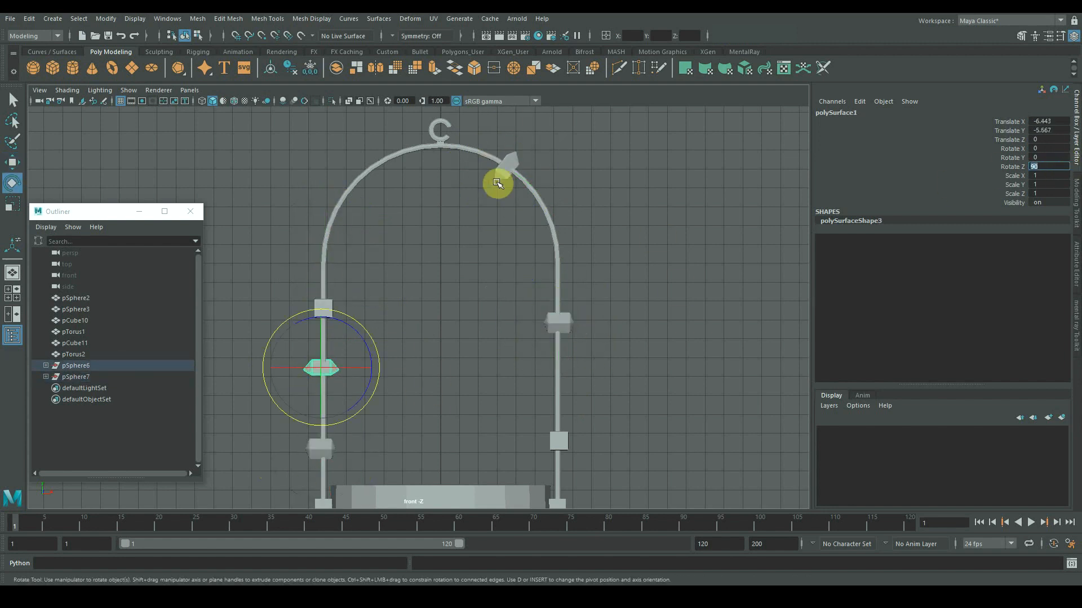
Rotate the diamond bead on the arch to about -35.6 degrees in Z and center it on the curved handle
{"action": "left_click", "coordinate": [507, 166]}
{"action": "middle_click_drag", "start_coordinate": [535, 264], "coordinate": [479, 420], "text": "alt"}
{"action": "scroll", "coordinate": [478, 420], "scroll_direction": "up", "scroll_amount": 6}
{"action": "left_click_drag", "start_coordinate": [485, 290], "coordinate": [482, 290]}
{"action": "middle_click_drag", "start_coordinate": [623, 309], "coordinate": [609, 258], "text": "alt"}
{"action": "scroll", "coordinate": [606, 248], "scroll_direction": "up", "scroll_amount": 3}
{"action": "key", "text": "w"}
{"action": "left_click_drag", "start_coordinate": [498, 260], "coordinate": [499, 258]}
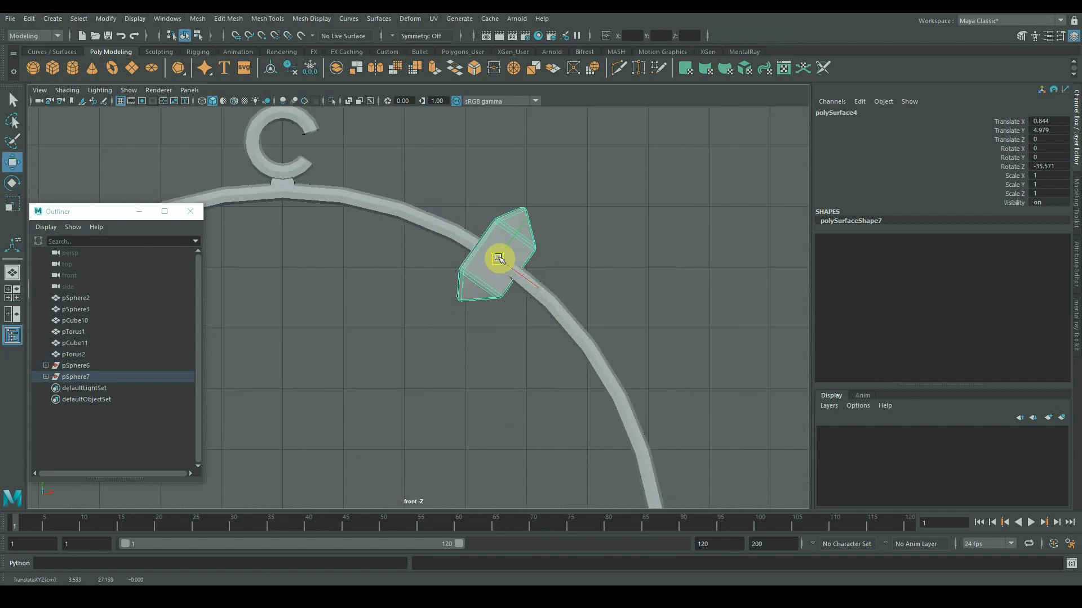
Center the beveled sphere bead and the cube bead on the handle's right-hand bar
{"action": "scroll", "coordinate": [499, 260], "scroll_direction": "down", "scroll_amount": 1}
{"action": "middle_click_drag", "start_coordinate": [625, 490], "coordinate": [555, 241], "text": "alt"}
{"action": "left_click_drag", "start_coordinate": [504, 250], "coordinate": [501, 249]}
{"action": "middle_click_drag", "start_coordinate": [567, 447], "coordinate": [590, 127], "text": "alt"}
{"action": "left_click", "coordinate": [554, 282]}
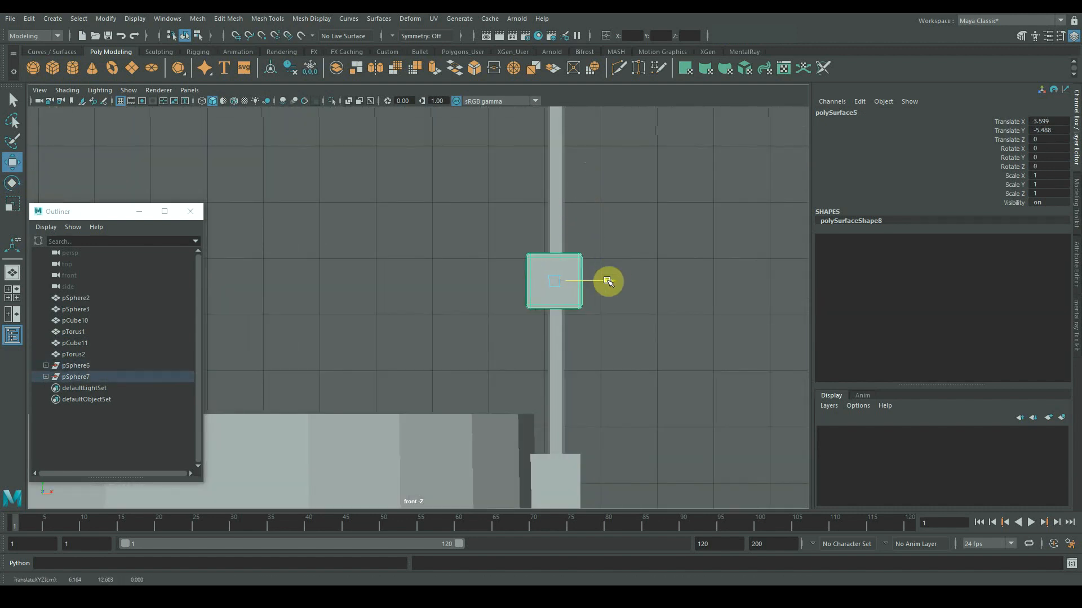
{"action": "left_click_drag", "start_coordinate": [608, 283], "coordinate": [612, 283]}
Center the lower bead and the diamond bead horizontally on the handle's left-hand bar
{"action": "middle_click_drag", "start_coordinate": [337, 280], "coordinate": [625, 331], "text": "alt"}
{"action": "middle_click_drag", "start_coordinate": [329, 326], "coordinate": [622, 290], "text": "alt"}
{"action": "left_click", "coordinate": [429, 319]}
{"action": "left_click_drag", "start_coordinate": [423, 318], "coordinate": [417, 318]}
{"action": "middle_click_drag", "start_coordinate": [490, 110], "coordinate": [475, 394], "text": "alt"}
{"action": "left_click", "coordinate": [427, 363]}
{"action": "left_click_drag", "start_coordinate": [390, 362], "coordinate": [399, 362]}
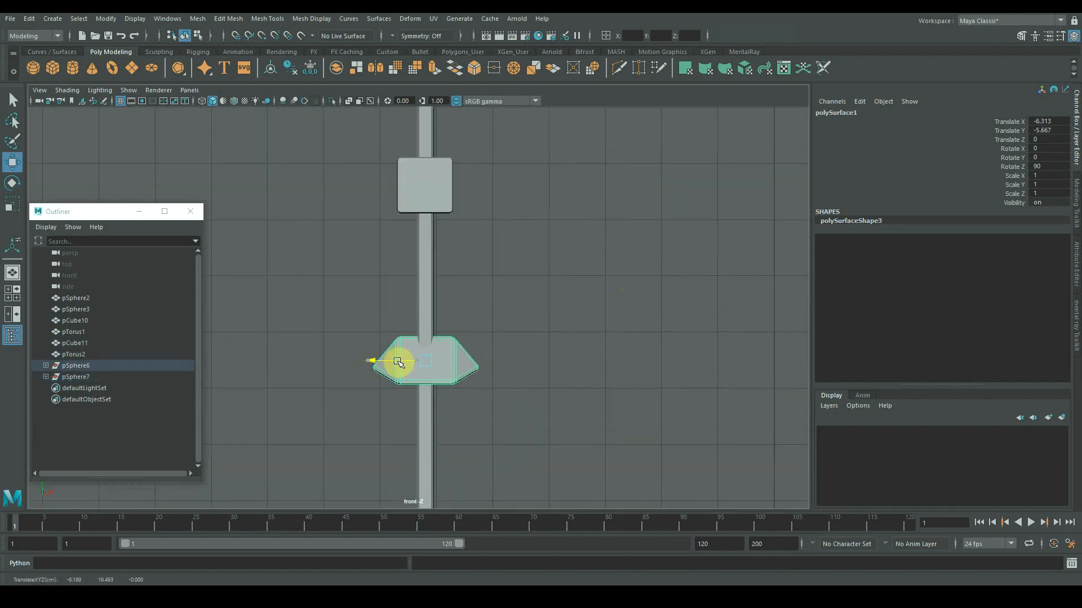
{"action": "middle_click_drag", "start_coordinate": [423, 222], "coordinate": [421, 302], "text": "alt"}
{"action": "left_click", "coordinate": [424, 267]}
{"action": "left_click", "coordinate": [559, 260]}
Extrude the upper collar's top faces, scale them toward the middle and adjust their height to form a raised lid
{"action": "scroll", "coordinate": [559, 260], "scroll_direction": "down", "scroll_amount": 8}
{"action": "key", "text": "space"}
{"action": "key", "text": "space"}
{"action": "key", "text": "q"}
{"action": "left_click", "coordinate": [379, 246]}
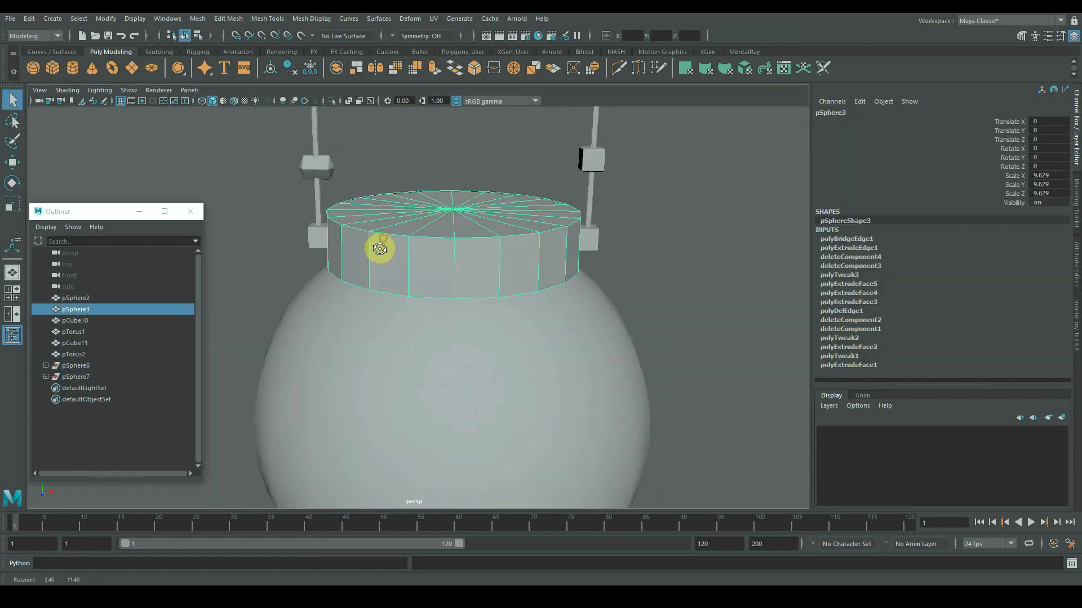
{"action": "right_click_drag", "start_coordinate": [384, 245], "coordinate": [386, 272]}
{"action": "left_click", "coordinate": [389, 243]}
{"action": "left_click_drag", "start_coordinate": [418, 242], "coordinate": [431, 288], "text": "alt"}
{"action": "left_click_drag", "start_coordinate": [423, 304], "coordinate": [420, 252]}
{"action": "key", "text": "ctrl+e"}
{"action": "key", "text": "r"}
{"action": "left_click_drag", "start_coordinate": [451, 254], "coordinate": [466, 213], "text": "alt"}
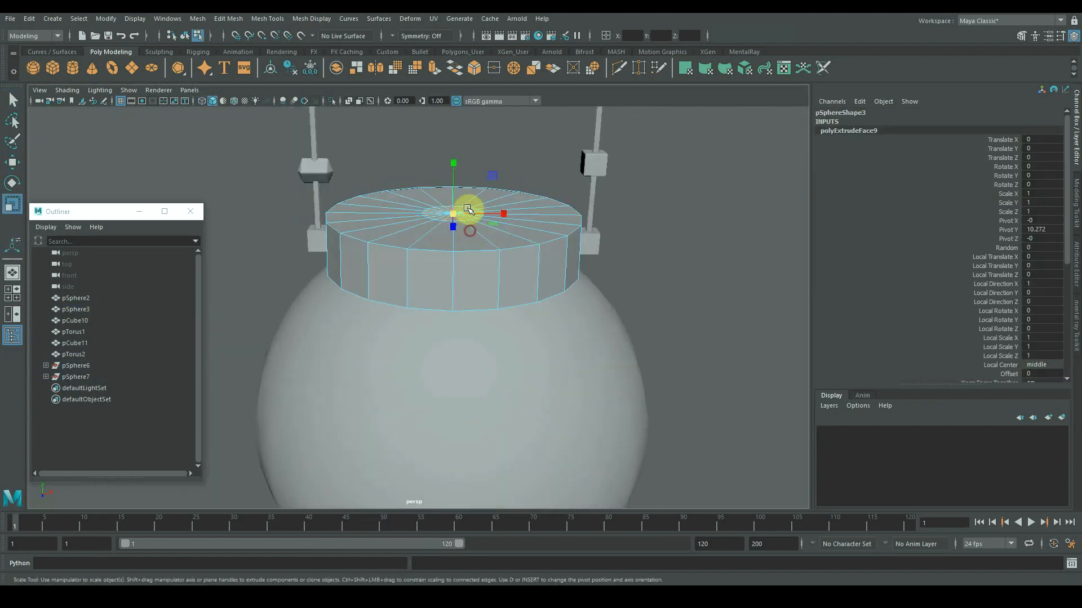
{"action": "key", "text": "w"}
{"action": "mouse_move", "coordinate": [454, 168]}
{"action": "left_mouse_down"}
{"action": "mouse_move", "coordinate": [462, 140]}
{"action": "mouse_move", "coordinate": [412, 206]}
{"action": "mouse_move", "coordinate": [456, 172]}
{"action": "left_mouse_up"}
Insert an edge loop around the collar's lid with Multi-Cut and scale the loop to shape the slope
{"action": "right_click_drag", "start_coordinate": [442, 221], "coordinate": [479, 195]}
{"action": "right_click_drag", "start_coordinate": [384, 223], "coordinate": [310, 225], "text": "shift"}
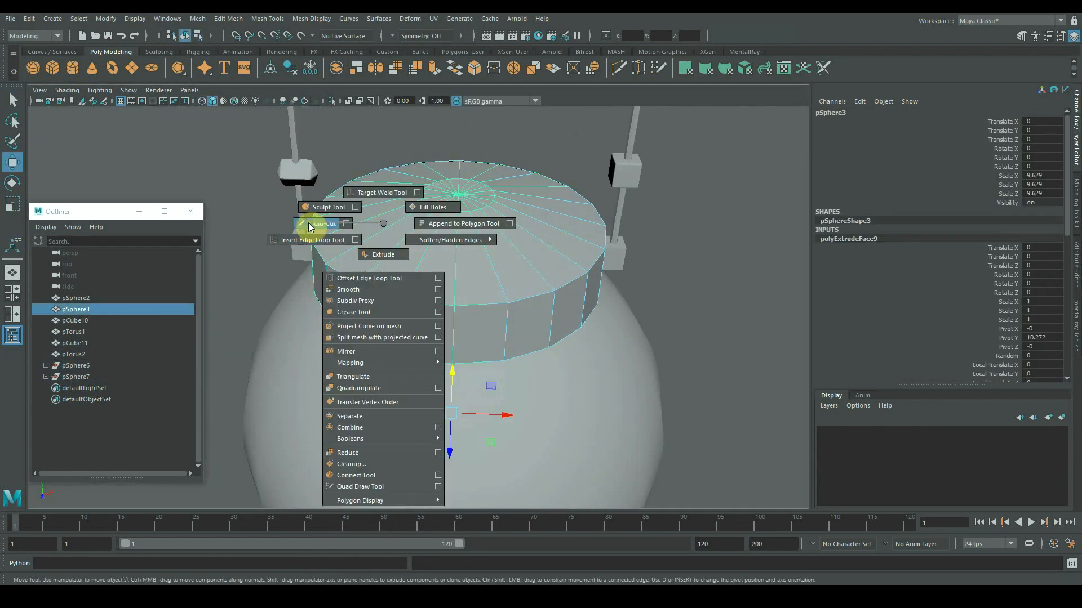
{"action": "left_click", "coordinate": [394, 257], "text": "ctrl"}
{"action": "right_click_drag", "start_coordinate": [398, 293], "coordinate": [397, 261]}
{"action": "double_click", "coordinate": [400, 259]}
{"action": "key", "text": "r"}
{"action": "left_click_drag", "start_coordinate": [429, 243], "coordinate": [427, 201], "text": "alt"}
{"action": "left_click_drag", "start_coordinate": [433, 203], "coordinate": [437, 237], "text": "alt"}
Bevel the lid's edge loop with a fraction of 0.5 and 2 segments to round the collar's top
{"action": "right_click_drag", "start_coordinate": [407, 243], "coordinate": [361, 243], "text": "shift"}
{"action": "key", "text": "q"}
{"action": "right_click_drag", "start_coordinate": [448, 247], "coordinate": [449, 215]}
{"action": "double_click", "coordinate": [446, 257]}
{"action": "key", "text": "ctrl+b"}
{"action": "left_click_drag", "start_coordinate": [645, 338], "coordinate": [648, 338]}
{"action": "left_click_drag", "start_coordinate": [538, 345], "coordinate": [531, 322], "text": "alt"}
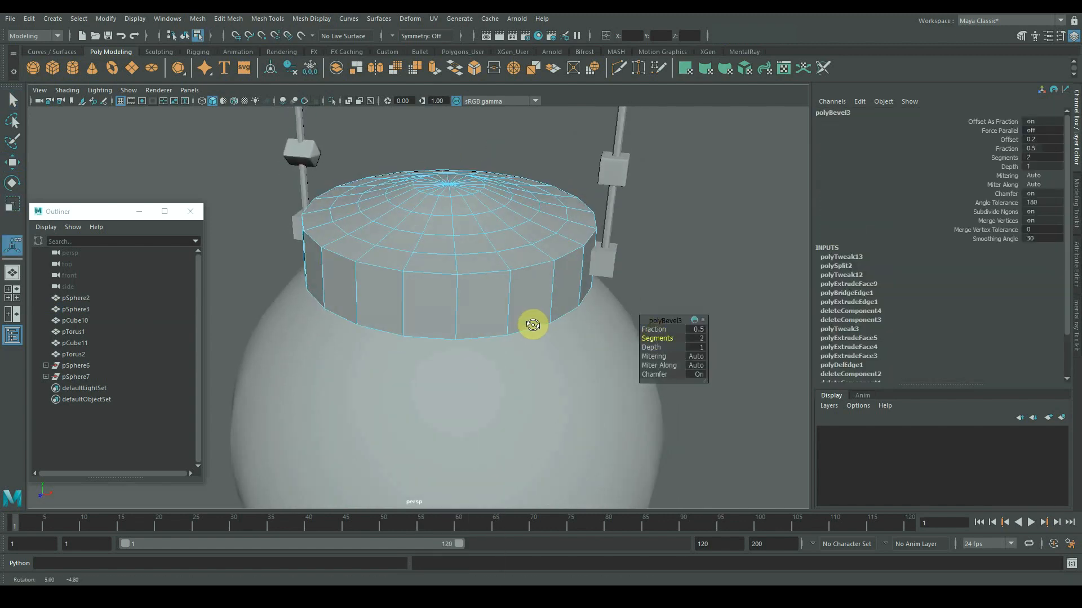
{"action": "scroll", "coordinate": [471, 208], "scroll_direction": "up", "scroll_amount": 4}
{"action": "double_click", "coordinate": [467, 195]}
{"action": "scroll", "coordinate": [460, 338], "scroll_direction": "down", "scroll_amount": 12}
Select a hanging bar below the lower collar and scale it horizontally to about 0.97
{"action": "left_click_drag", "start_coordinate": [460, 387], "coordinate": [468, 362], "text": "alt"}
{"action": "right_click_drag", "start_coordinate": [459, 361], "coordinate": [457, 397]}
{"action": "scroll", "coordinate": [417, 395], "scroll_direction": "up", "scroll_amount": 3}
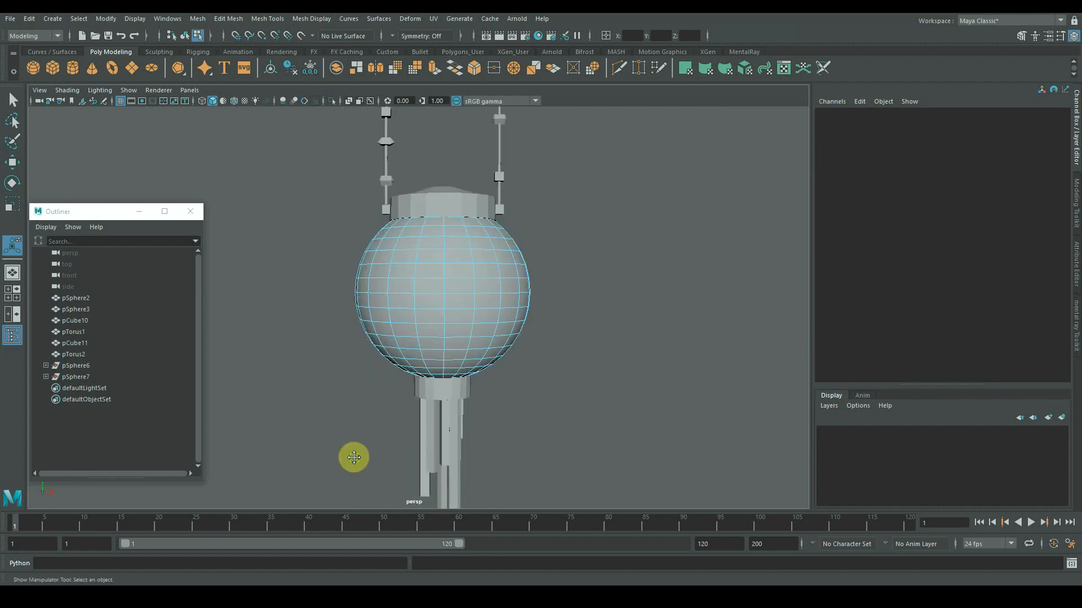
{"action": "middle_click_drag", "start_coordinate": [353, 457], "coordinate": [383, 270], "text": "alt"}
{"action": "right_click_drag", "start_coordinate": [474, 361], "coordinate": [476, 406]}
{"action": "scroll", "coordinate": [475, 395], "scroll_direction": "up", "scroll_amount": 4}
{"action": "key", "text": "q"}
{"action": "right_click_drag", "start_coordinate": [458, 284], "coordinate": [459, 321]}
{"action": "left_click", "coordinate": [451, 307]}
{"action": "left_click_drag", "start_coordinate": [462, 397], "coordinate": [488, 321], "text": "alt"}
{"action": "key", "text": "r"}
{"action": "left_click_drag", "start_coordinate": [451, 261], "coordinate": [450, 263]}
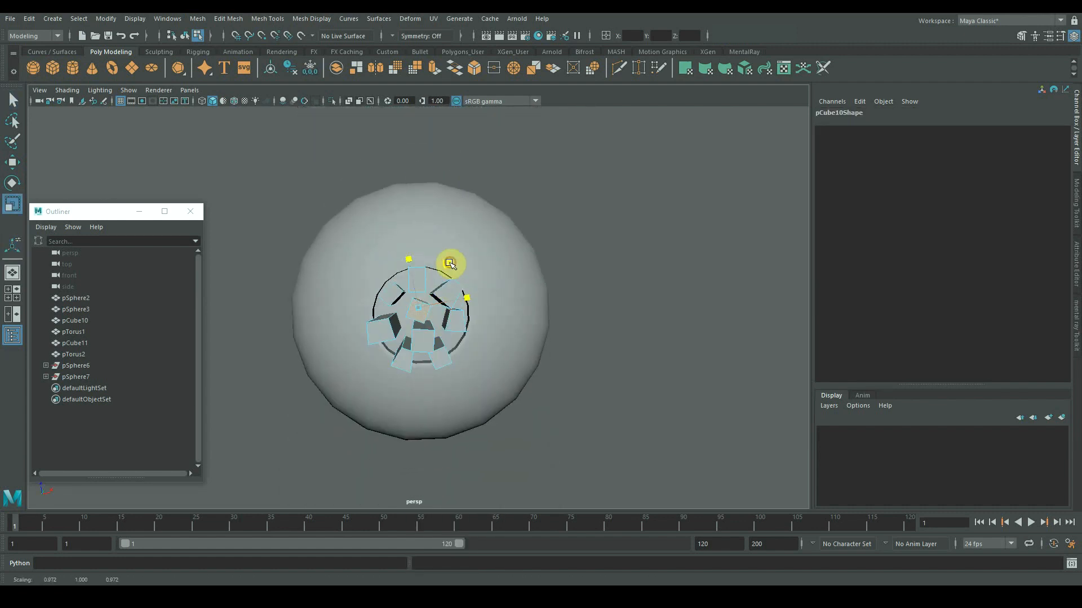
Select the thin hanging bar and scale it horizontally to about 0.82, keeping its length
{"action": "left_click_drag", "start_coordinate": [445, 303], "coordinate": [411, 271], "text": "alt"}
{"action": "left_click", "coordinate": [413, 259]}
{"action": "left_click_drag", "start_coordinate": [407, 201], "coordinate": [418, 148], "text": "alt"}
{"action": "scroll", "coordinate": [423, 225], "scroll_direction": "up", "scroll_amount": 2}
{"action": "left_click_drag", "start_coordinate": [461, 338], "coordinate": [405, 407]}
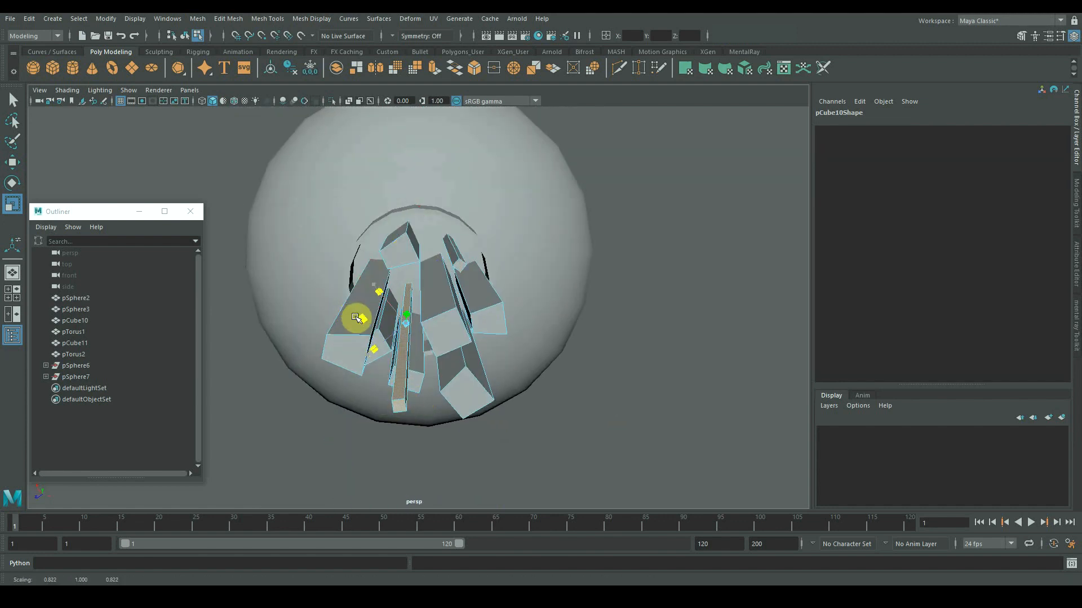
Move the hanging bars into a looser, spread-out arrangement beneath the lower collar
{"action": "mouse_move", "coordinate": [356, 318]}
{"action": "left_mouse_down", "text": "alt"}
{"action": "mouse_move", "coordinate": [343, 471]}
{"action": "mouse_move", "coordinate": [356, 325]}
{"action": "left_mouse_up", "text": "alt"}
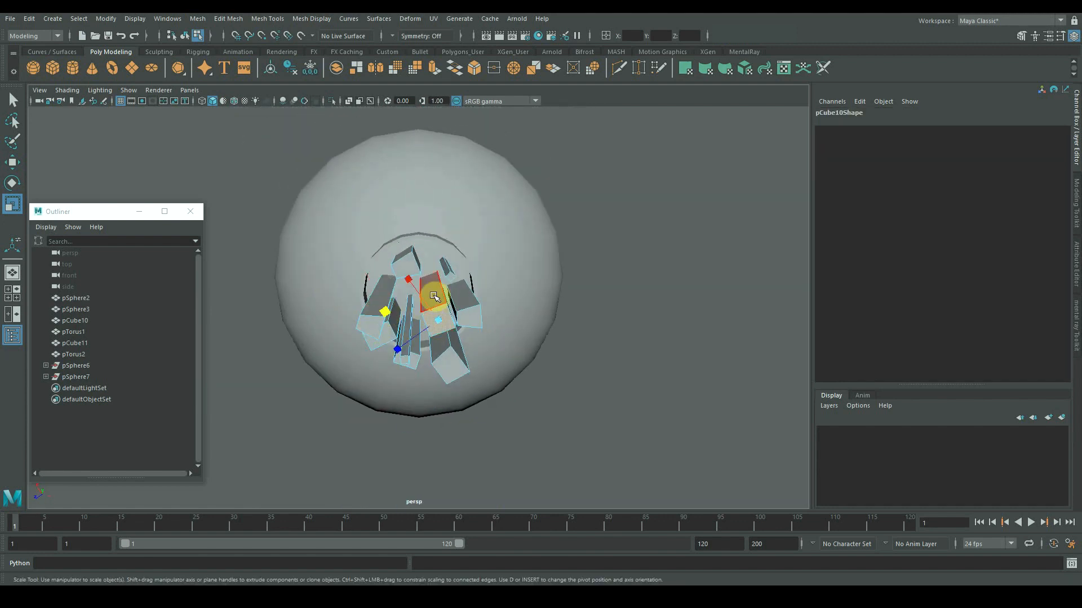
{"action": "left_click_drag", "start_coordinate": [440, 365], "coordinate": [377, 289], "text": "alt"}
{"action": "key", "text": "w"}
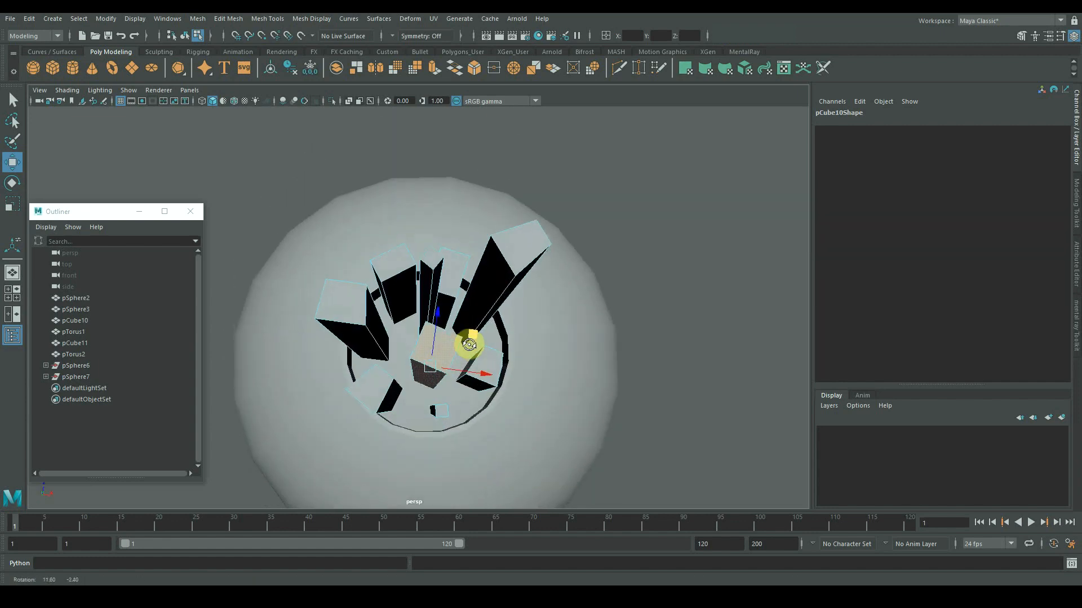
{"action": "left_click_drag", "start_coordinate": [469, 345], "coordinate": [452, 249], "text": "alt"}
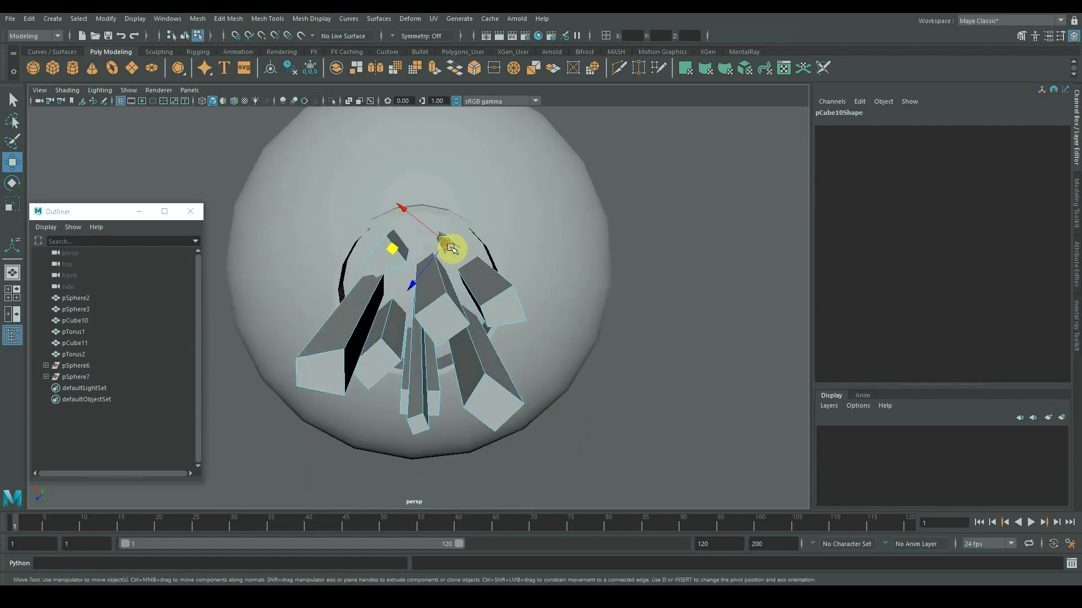
Cut edge loops across the hanging bars and extrude selected face bands to add stepped details
{"action": "left_click_drag", "start_coordinate": [428, 325], "coordinate": [299, 396], "text": "alt"}
{"action": "key", "text": "q"}
{"action": "left_click_drag", "start_coordinate": [393, 423], "coordinate": [336, 401]}
{"action": "key", "text": "ctrl+e"}
{"action": "mouse_move", "coordinate": [372, 450]}
{"action": "left_mouse_down"}
{"action": "mouse_move", "coordinate": [373, 465]}
{"action": "mouse_move", "coordinate": [367, 436]}
{"action": "left_mouse_up"}
{"action": "left_click_drag", "start_coordinate": [326, 420], "coordinate": [368, 450], "text": "alt"}
{"action": "key", "text": "ctrl+e"}
{"action": "left_click_drag", "start_coordinate": [383, 394], "coordinate": [215, 363], "text": "alt"}
Extrude the middle face band of a short hanging bar inward with a Local Translate Z of -0.266
{"action": "middle_click_drag", "start_coordinate": [404, 276], "coordinate": [406, 342], "text": "alt"}
{"action": "left_click", "coordinate": [374, 314]}
{"action": "key", "text": "ctrl+e"}
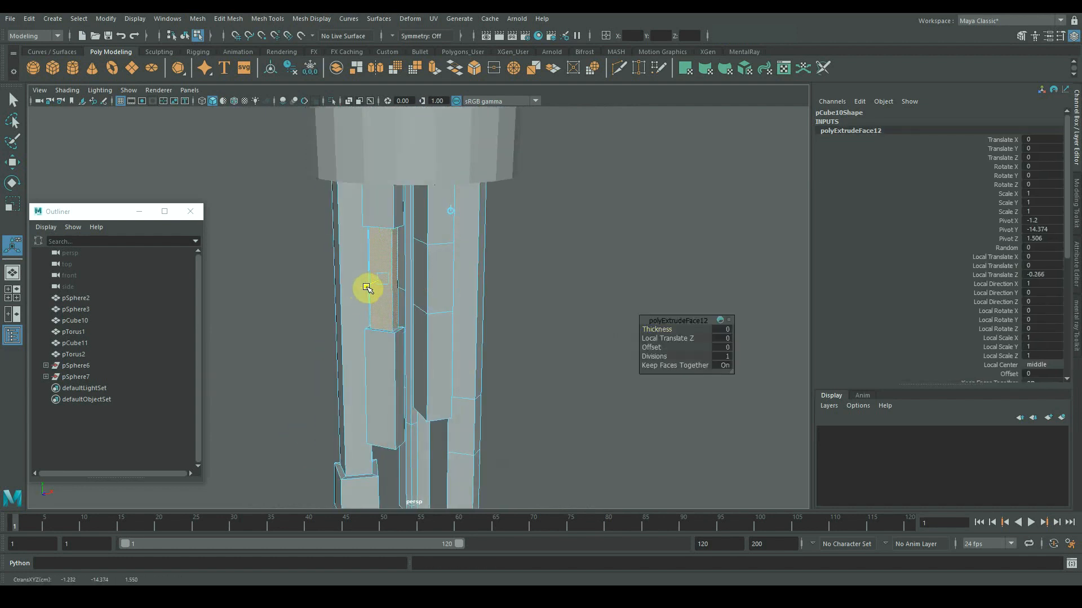
Extrude face bands on further hanging bars, including a thicker collar-like block around the long bar
{"action": "left_click", "coordinate": [422, 282]}
{"action": "key", "text": "ctrl+e"}
{"action": "key", "text": "r"}
{"action": "left_click_drag", "start_coordinate": [369, 288], "coordinate": [389, 298], "text": "alt"}
{"action": "left_click_drag", "start_coordinate": [337, 267], "coordinate": [405, 271], "text": "alt"}
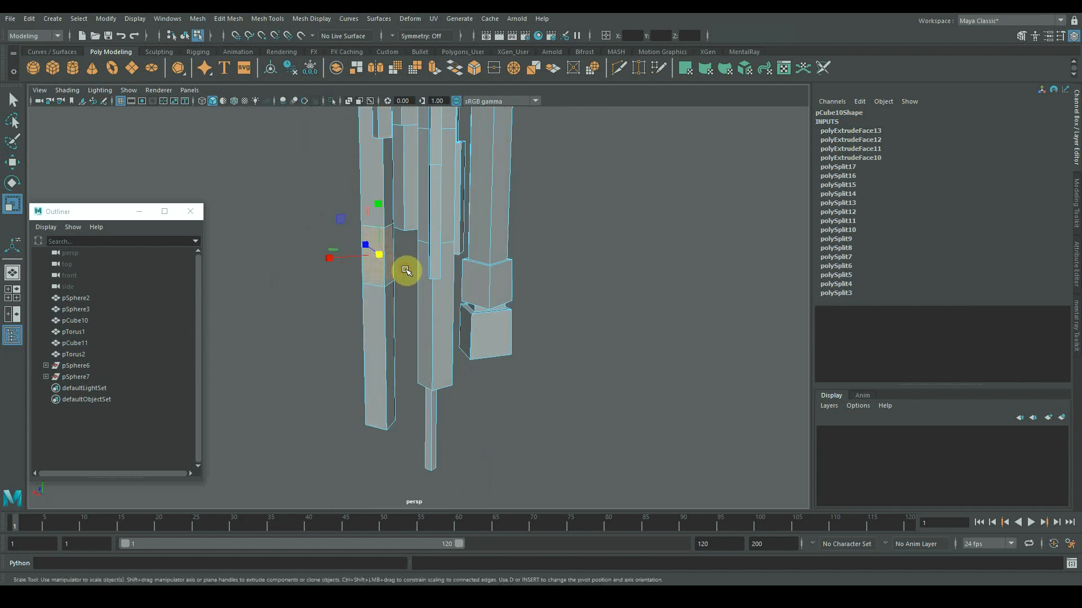
{"action": "key", "text": "ctrl+e"}
Flare the block at a hanging bar's lower end, then inset its bottom face and push it upward to hollow it
{"action": "left_click", "coordinate": [349, 355]}
{"action": "key", "text": "r"}
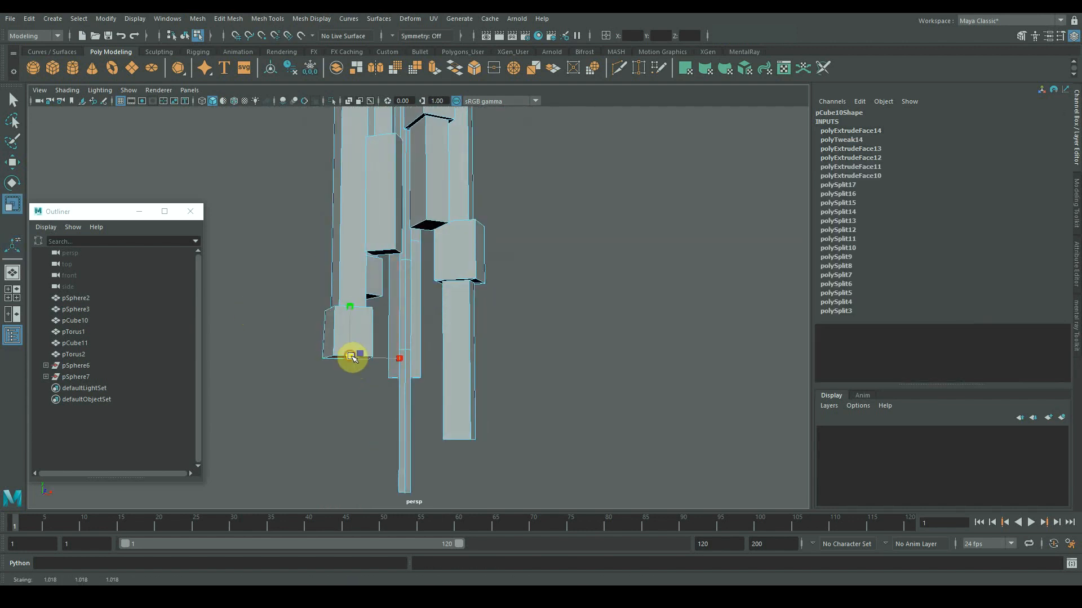
{"action": "key", "text": "ctrl+e"}
{"action": "mouse_move", "coordinate": [352, 357]}
{"action": "left_mouse_down"}
{"action": "mouse_move", "coordinate": [373, 358]}
{"action": "mouse_move", "coordinate": [333, 356]}
{"action": "left_mouse_up"}
{"action": "key", "text": "w"}
{"action": "left_click_drag", "start_coordinate": [351, 313], "coordinate": [352, 288]}
{"action": "left_click_drag", "start_coordinate": [389, 324], "coordinate": [13, 345], "text": "alt"}
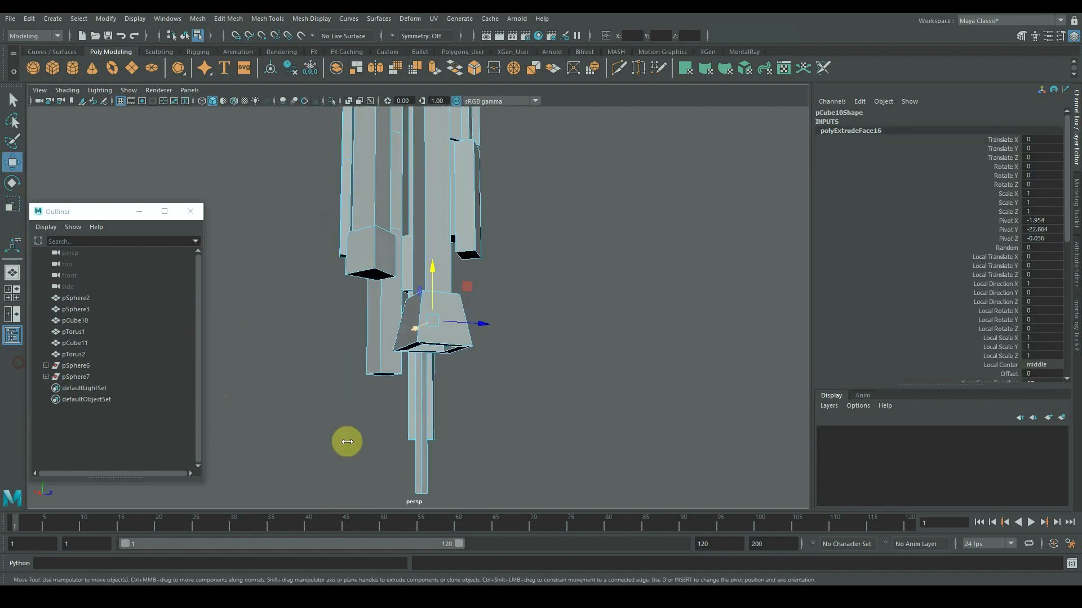
Scale and rotate selected parts of the hanging bars, bending the lower section of the thin bar
{"action": "left_click", "coordinate": [386, 365]}
{"action": "key", "text": "r"}
{"action": "left_click_drag", "start_coordinate": [347, 336], "coordinate": [520, 355], "text": "alt"}
{"action": "key", "text": "e"}
{"action": "right_click_drag", "start_coordinate": [521, 355], "coordinate": [464, 341], "text": "alt"}
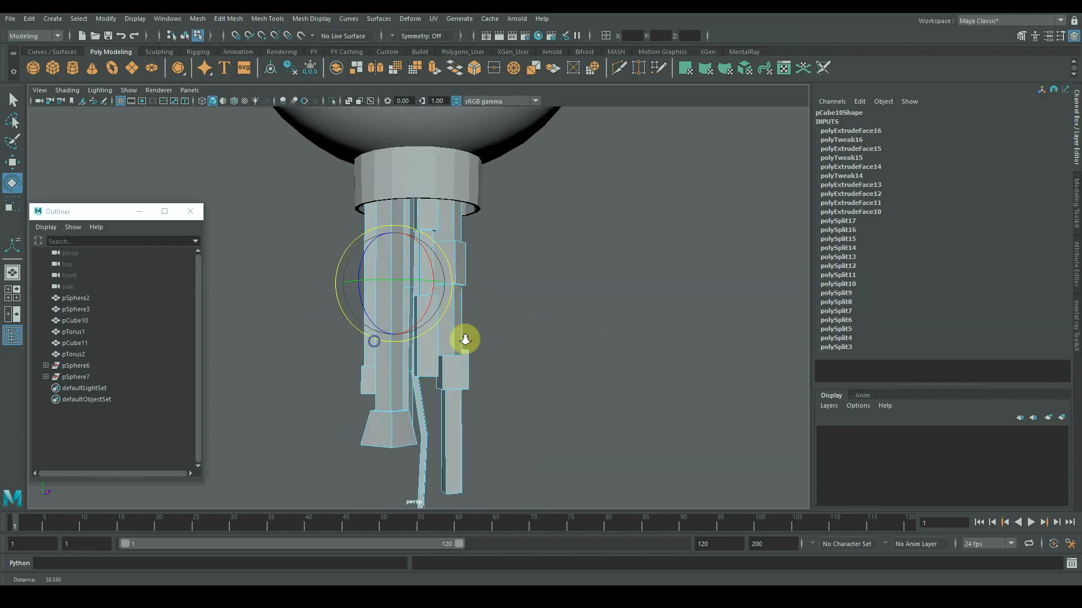
{"action": "left_click", "coordinate": [589, 299]}
Select edge loops around the blocks on the hanging bars and bevel them with a fraction of 0.5 and 1 segment
{"action": "left_click_drag", "start_coordinate": [589, 298], "coordinate": [513, 323], "text": "alt"}
{"action": "right_click_drag", "start_coordinate": [384, 332], "coordinate": [435, 333], "text": "alt"}
{"action": "left_click_drag", "start_coordinate": [435, 332], "coordinate": [443, 340], "text": "alt"}
{"action": "left_click_drag", "start_coordinate": [337, 350], "coordinate": [433, 343], "text": "alt"}
{"action": "double_click", "coordinate": [320, 330]}
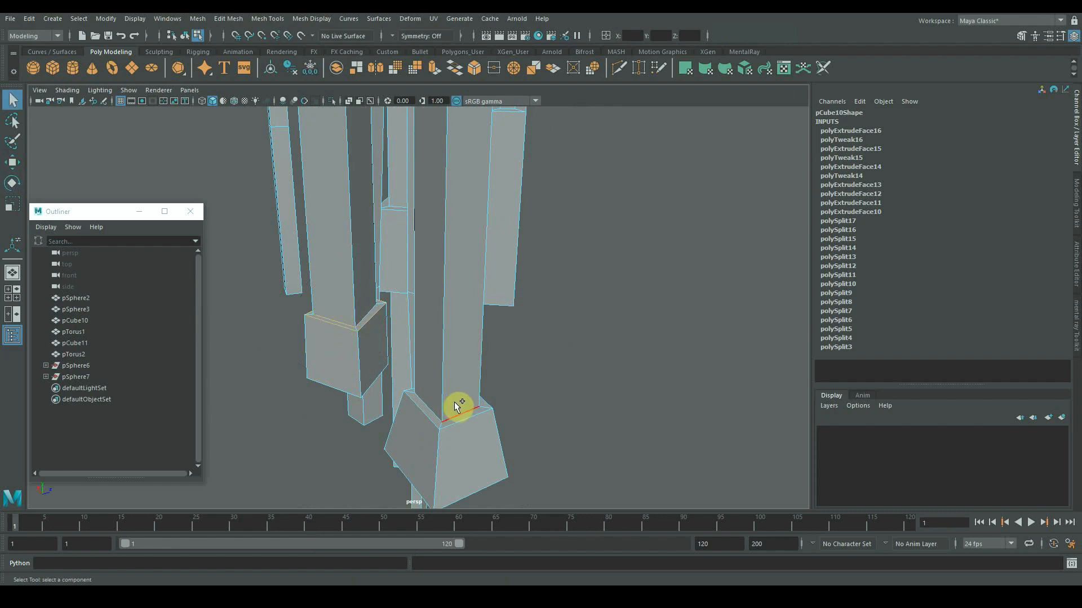
{"action": "left_click_drag", "start_coordinate": [455, 402], "coordinate": [422, 324], "text": "alt"}
{"action": "right_click_drag", "start_coordinate": [316, 337], "coordinate": [375, 332], "text": "shift"}
{"action": "left_click_drag", "start_coordinate": [375, 332], "coordinate": [340, 360], "text": "alt"}
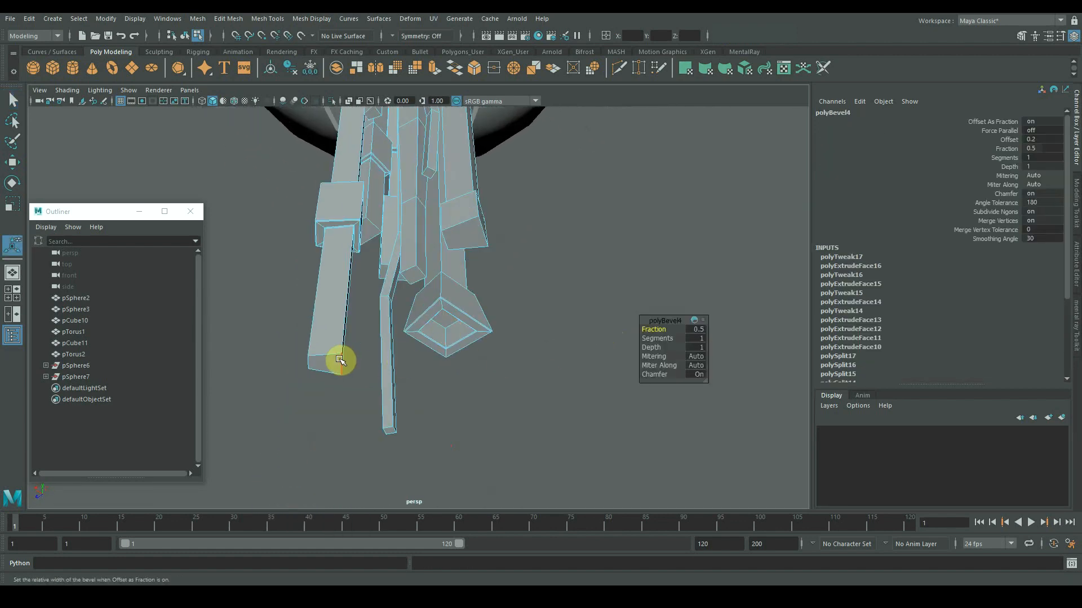
Extrude the bottom faces of the hanging bars with an offset of 0.03 and a Local Translate Z of 0.019
{"action": "left_click_drag", "start_coordinate": [455, 367], "coordinate": [479, 360], "text": "alt"}
{"action": "key", "text": "ctrl+e"}
{"action": "scroll", "coordinate": [587, 380], "scroll_direction": "up", "scroll_amount": 5}
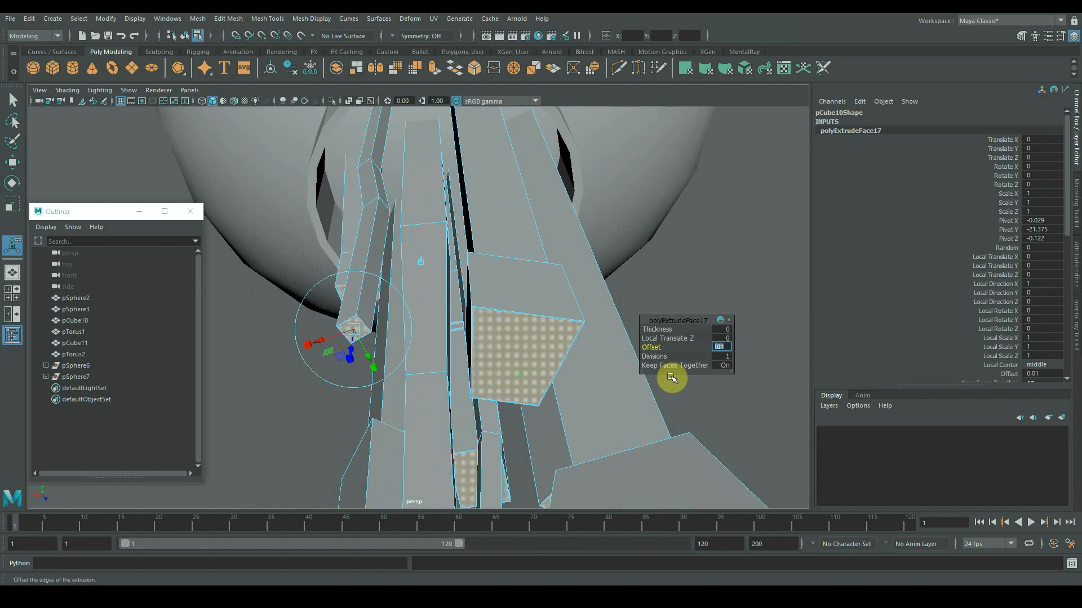
{"action": "left_click_drag", "start_coordinate": [672, 378], "coordinate": [422, 291], "text": "alt"}
{"action": "left_click_drag", "start_coordinate": [422, 292], "coordinate": [434, 362], "text": "alt"}
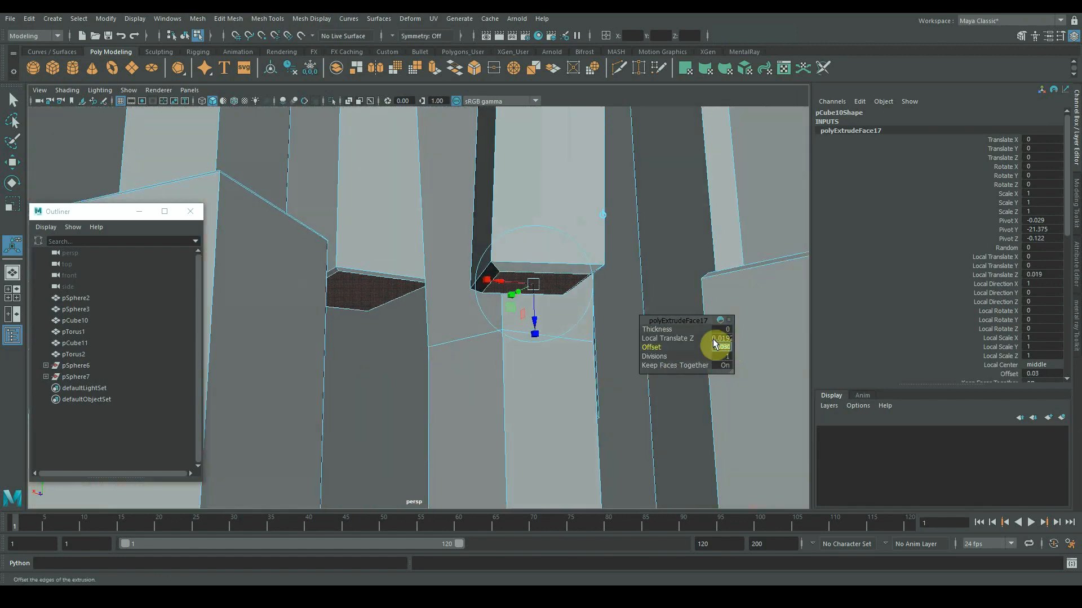
Set the offset of the hanging bars' bottom-face extrusion to 0.02 and return to object mode
{"action": "left_click_drag", "start_coordinate": [726, 347], "coordinate": [672, 354]}
{"action": "type", "text": "0.02"}
{"action": "key", "text": "Return"}
{"action": "left_click_drag", "start_coordinate": [672, 355], "coordinate": [392, 282], "text": "alt"}
{"action": "middle_click_drag", "start_coordinate": [391, 280], "coordinate": [340, 450], "text": "alt"}
{"action": "scroll", "coordinate": [360, 367], "scroll_direction": "down", "scroll_amount": 6}
{"action": "right_click_drag", "start_coordinate": [464, 171], "coordinate": [504, 138]}
{"action": "left_click", "coordinate": [541, 226]}
Select the hanging bars object and smooth its mesh so the bars become round
{"action": "left_click_drag", "start_coordinate": [451, 253], "coordinate": [481, 304], "text": "alt"}
{"action": "left_click", "coordinate": [424, 262]}
{"action": "middle_click_drag", "start_coordinate": [393, 241], "coordinate": [415, 263], "text": "alt"}
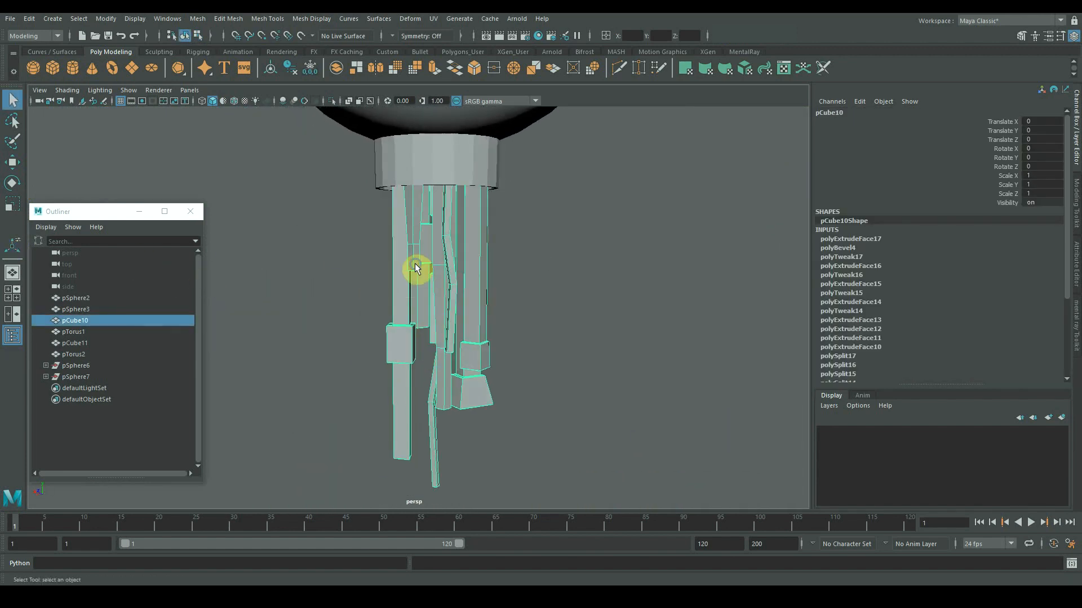
{"action": "right_click_drag", "start_coordinate": [415, 263], "coordinate": [455, 327], "text": "shift"}
{"action": "left_click_drag", "start_coordinate": [456, 331], "coordinate": [504, 333], "text": "alt"}
{"action": "left_click", "coordinate": [511, 345]}
{"action": "left_click_drag", "start_coordinate": [512, 346], "coordinate": [536, 360], "text": "alt"}
Assign a separate material to the lantern's sphere and raise its transparency
{"action": "left_click", "coordinate": [437, 301]}
{"action": "middle_click_drag", "start_coordinate": [417, 185], "coordinate": [438, 366], "text": "alt"}
{"action": "right_click_drag", "start_coordinate": [434, 282], "coordinate": [446, 434]}
{"action": "left_click", "coordinate": [541, 315]}
{"action": "left_click_drag", "start_coordinate": [948, 248], "coordinate": [1014, 249]}
{"action": "left_click", "coordinate": [407, 401]}
{"action": "left_click", "coordinate": [538, 422]}
{"action": "scroll", "coordinate": [529, 420], "scroll_direction": "up", "scroll_amount": 2}
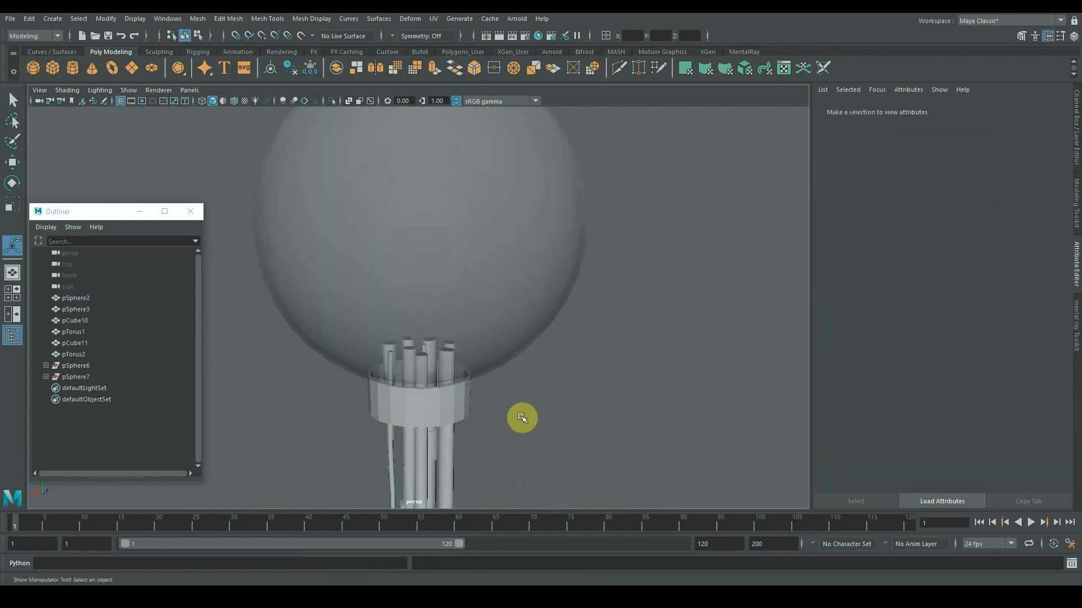
Isolate the collar beneath the sphere and delete the loop of faces around its top rim
{"action": "left_click", "coordinate": [421, 458]}
{"action": "middle_click_drag", "start_coordinate": [421, 458], "coordinate": [418, 377], "text": "alt"}
{"action": "left_click_drag", "start_coordinate": [418, 377], "coordinate": [350, 367], "text": "alt"}
{"action": "left_click", "coordinate": [392, 320]}
{"action": "scroll", "coordinate": [428, 333], "scroll_direction": "up", "scroll_amount": 6}
{"action": "left_click_drag", "start_coordinate": [498, 352], "coordinate": [406, 372], "text": "alt"}
{"action": "key", "text": "ctrl+1"}
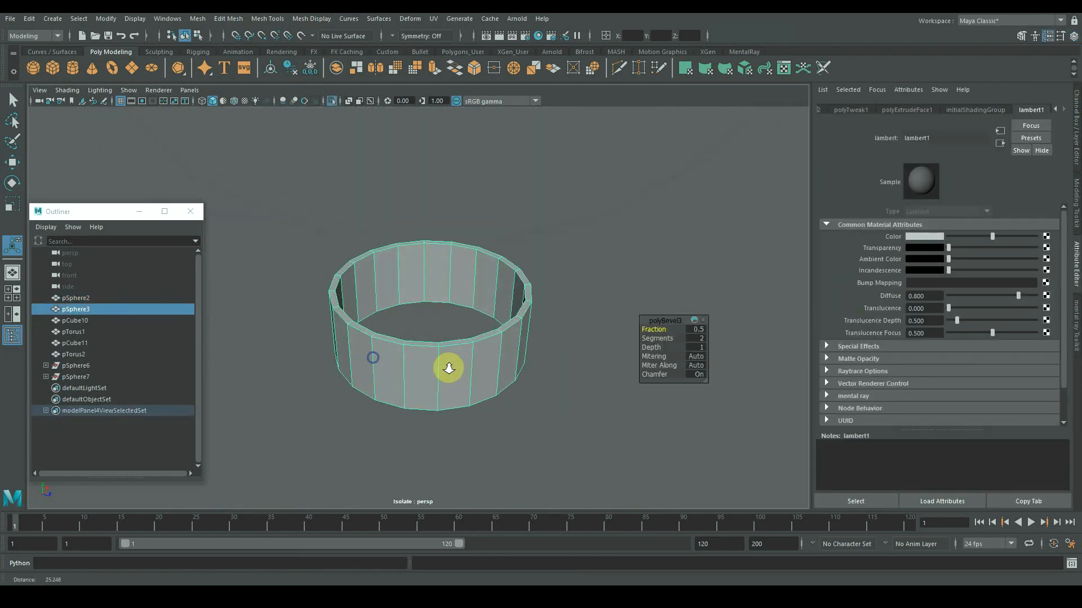
{"action": "right_click_drag", "start_coordinate": [383, 327], "coordinate": [385, 369]}
{"action": "left_click", "coordinate": [328, 260]}
{"action": "double_click", "coordinate": [348, 247], "text": "shift"}
{"action": "key", "text": "Delete"}
Extrude the lower collar's open top border edges inward, merge them to the center, and leave isolation
{"action": "right_click_drag", "start_coordinate": [353, 259], "coordinate": [357, 234]}
{"action": "double_click", "coordinate": [352, 247]}
{"action": "key", "text": "w"}
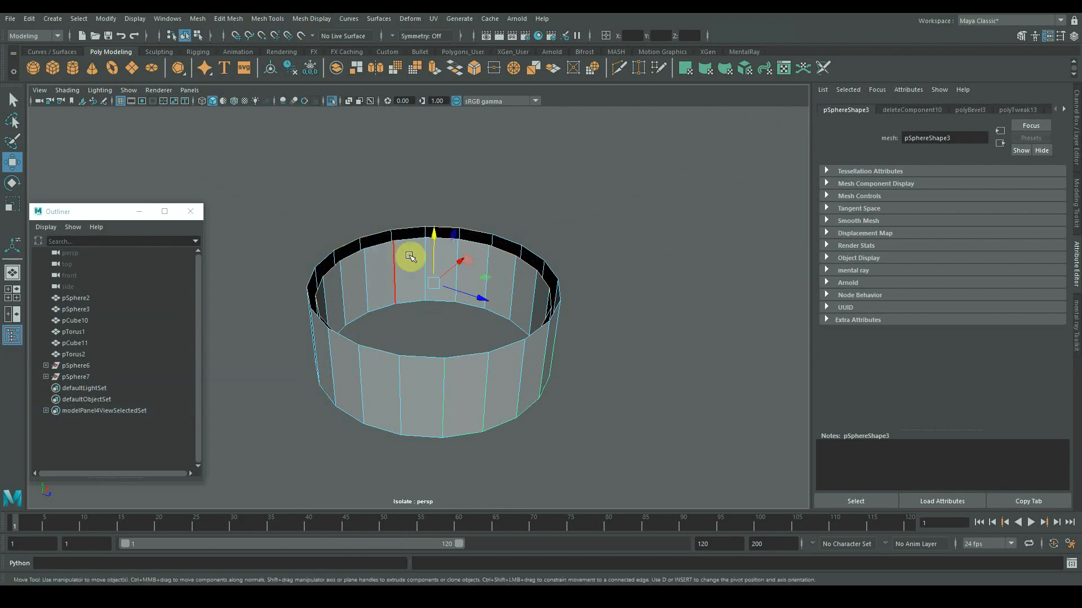
{"action": "right_click_drag", "start_coordinate": [410, 257], "coordinate": [410, 290], "text": "shift"}
{"action": "key", "text": "r"}
{"action": "left_click_drag", "start_coordinate": [433, 283], "coordinate": [394, 282]}
{"action": "right_click_drag", "start_coordinate": [385, 274], "coordinate": [454, 333], "text": "shift"}
{"action": "key", "text": "ctrl+1"}
{"action": "left_click_drag", "start_coordinate": [466, 370], "coordinate": [488, 464], "text": "alt"}
{"action": "left_click", "coordinate": [488, 463]}
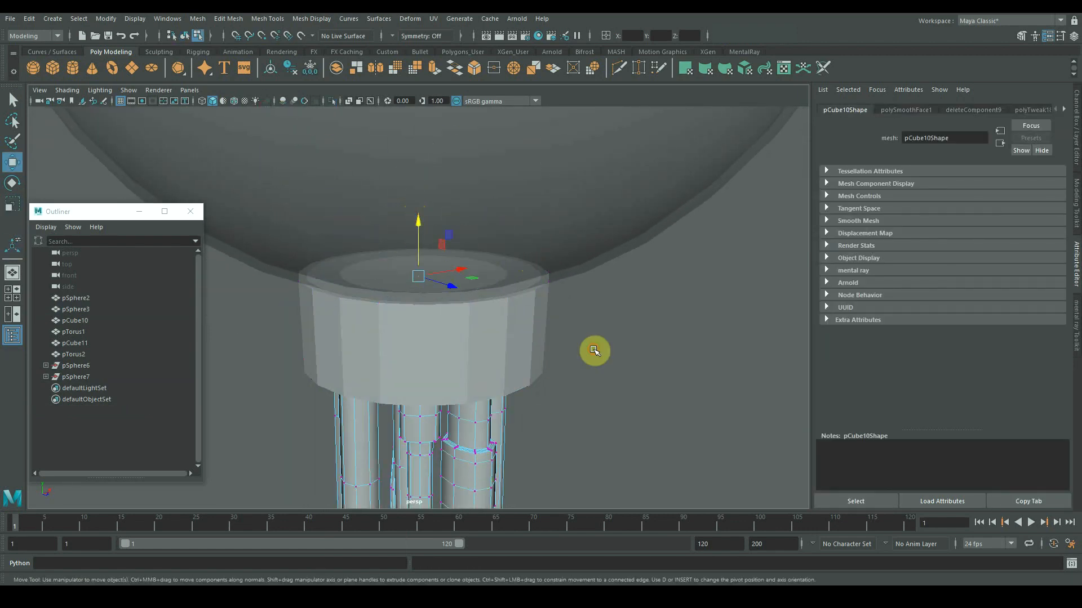
{"action": "left_click", "coordinate": [594, 350]}
Try to delete the loop of faces around the underside of the upper collar
{"action": "scroll", "coordinate": [595, 350], "scroll_direction": "down", "scroll_amount": 5}
{"action": "left_click_drag", "start_coordinate": [389, 383], "coordinate": [323, 261], "text": "alt"}
{"action": "left_click", "coordinate": [388, 219]}
{"action": "scroll", "coordinate": [387, 219], "scroll_direction": "up", "scroll_amount": 5}
{"action": "middle_click_drag", "start_coordinate": [395, 220], "coordinate": [421, 344], "text": "alt"}
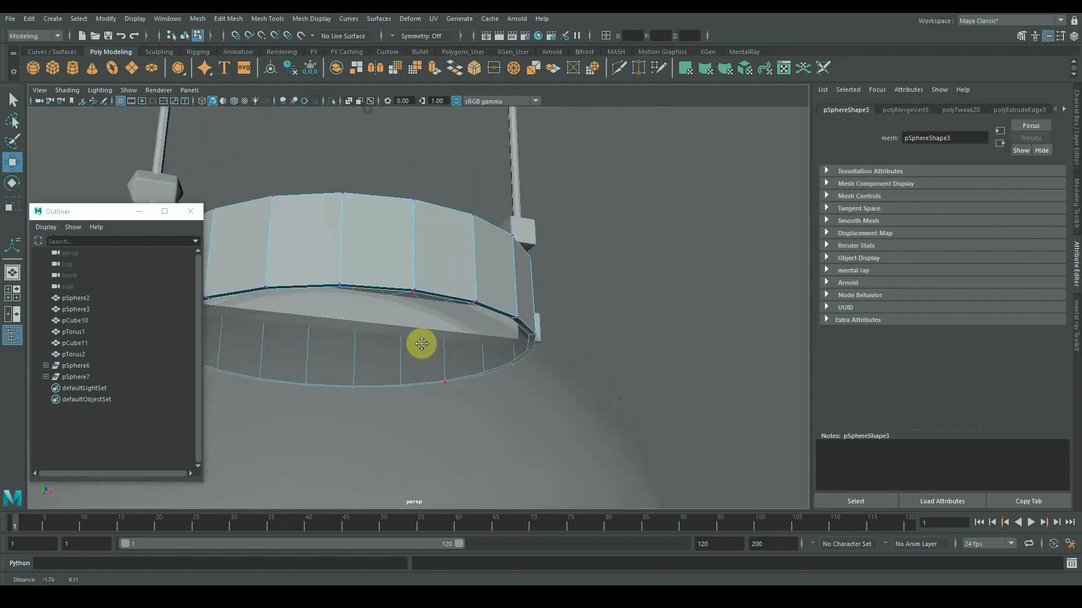
{"action": "left_click_drag", "start_coordinate": [421, 344], "coordinate": [417, 324], "text": "alt"}
{"action": "right_click_drag", "start_coordinate": [349, 233], "coordinate": [339, 262]}
{"action": "left_click", "coordinate": [332, 262]}
{"action": "double_click", "coordinate": [372, 261], "text": "shift"}
{"action": "key", "text": "Delete"}
{"action": "left_click_drag", "start_coordinate": [324, 282], "coordinate": [390, 249], "text": "alt"}
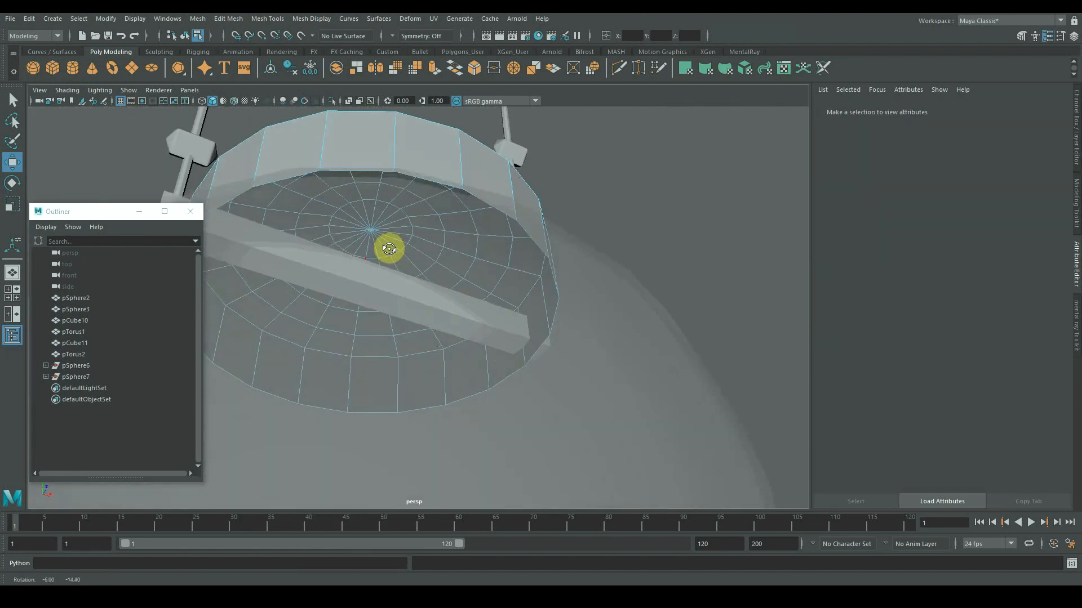
{"action": "key", "text": "ctrl+z"}
{"action": "key", "text": "ctrl+z"}
{"action": "scroll", "coordinate": [393, 209], "scroll_direction": "down", "scroll_amount": 5}
{"action": "left_click_drag", "start_coordinate": [393, 210], "coordinate": [415, 336], "text": "alt"}
{"action": "right_click_drag", "start_coordinate": [415, 336], "coordinate": [369, 332]}
{"action": "scroll", "coordinate": [375, 316], "scroll_direction": "down", "scroll_amount": 6}
{"action": "left_click_drag", "start_coordinate": [378, 304], "coordinate": [368, 289], "text": "alt"}
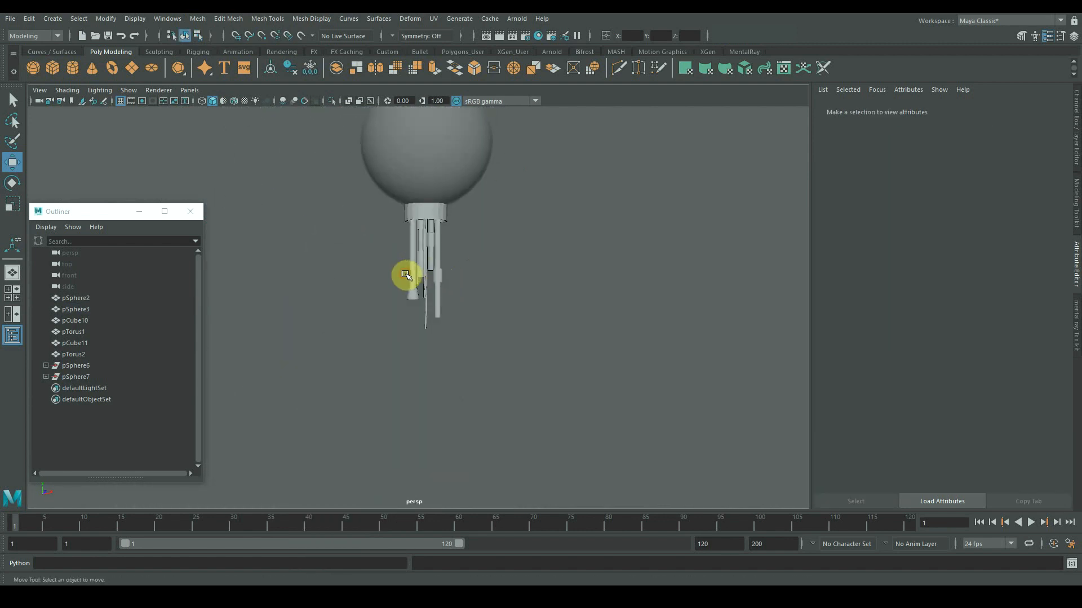
Select the lower-end vertices of several hanging bars and move them down to lengthen the bars
{"action": "left_click", "coordinate": [406, 275]}
{"action": "left_click_drag", "start_coordinate": [407, 276], "coordinate": [511, 327], "text": "alt"}
{"action": "right_click_drag", "start_coordinate": [457, 343], "coordinate": [463, 361]}
{"action": "scroll", "coordinate": [465, 359], "scroll_direction": "down", "scroll_amount": 2}
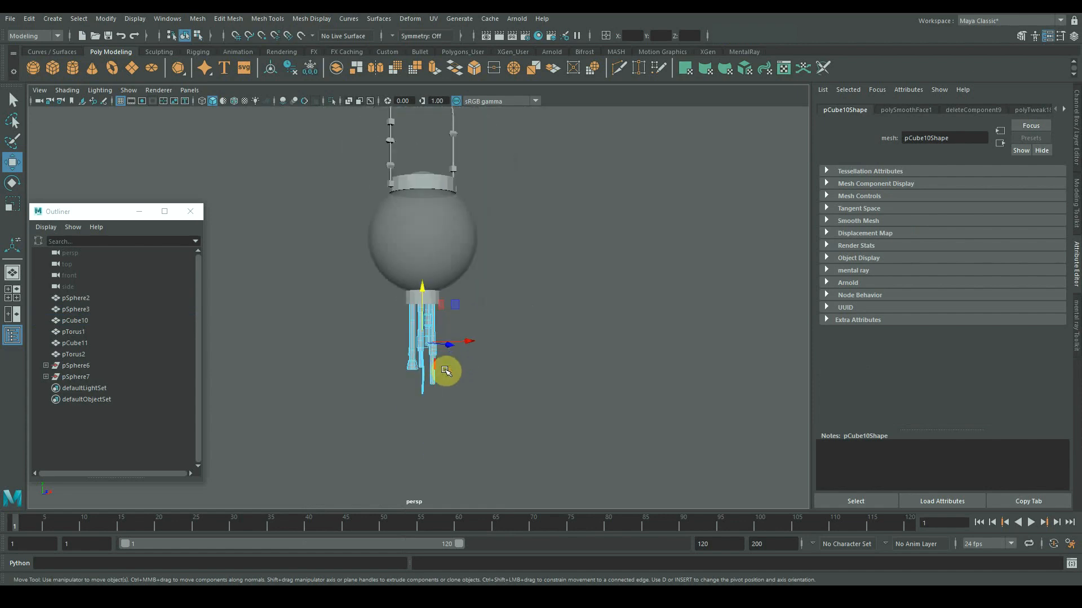
{"action": "left_click_drag", "start_coordinate": [446, 371], "coordinate": [432, 373], "text": "alt"}
{"action": "key", "text": "space"}
{"action": "key", "text": "space"}
{"action": "right_click_drag", "start_coordinate": [346, 242], "coordinate": [321, 242]}
{"action": "left_click_drag", "start_coordinate": [321, 242], "coordinate": [414, 333]}
{"action": "left_click_drag", "start_coordinate": [396, 343], "coordinate": [440, 447], "text": "shift"}
{"action": "middle_click_drag", "start_coordinate": [534, 290], "coordinate": [517, 434], "text": "alt"}
{"action": "scroll", "coordinate": [517, 434], "scroll_direction": "down", "scroll_amount": 5}
{"action": "left_click_drag", "start_coordinate": [403, 266], "coordinate": [403, 307]}
{"action": "key", "text": "space"}
{"action": "key", "text": "space"}
{"action": "left_click_drag", "start_coordinate": [534, 313], "coordinate": [523, 324], "text": "alt"}
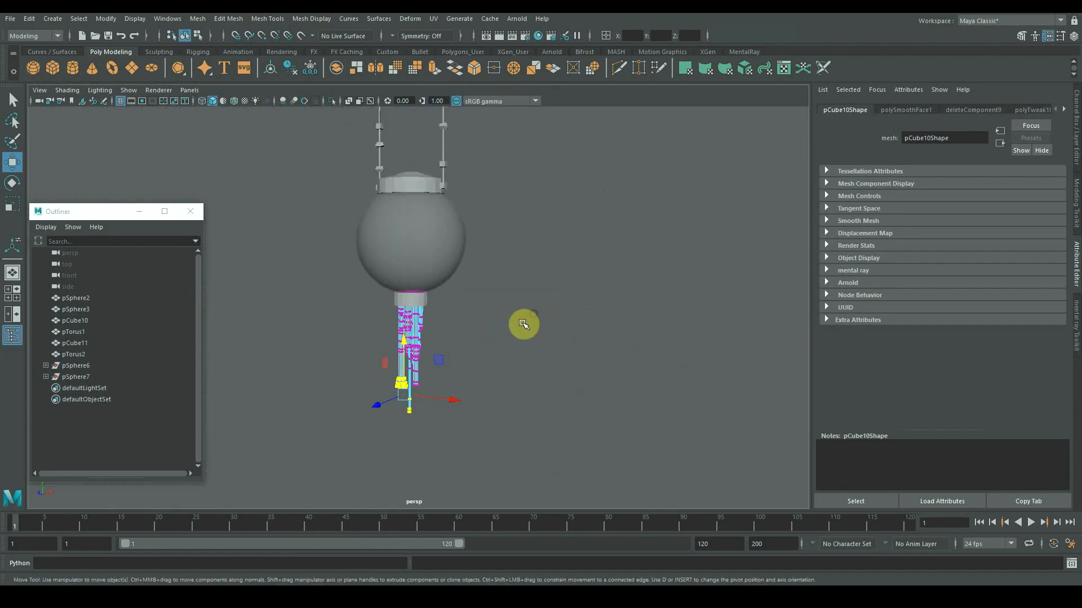
{"action": "left_click", "coordinate": [523, 325]}
Select individual hanging bars as whole shells and shift them vertically to vary their heights
{"action": "scroll", "coordinate": [408, 373], "scroll_direction": "up", "scroll_amount": 5}
{"action": "right_click_drag", "start_coordinate": [449, 265], "coordinate": [449, 267]}
{"action": "double_click", "coordinate": [449, 267]}
{"action": "key", "text": "ctrl+1"}
{"action": "scroll", "coordinate": [487, 190], "scroll_direction": "up", "scroll_amount": 4}
{"action": "middle_click_drag", "start_coordinate": [487, 190], "coordinate": [419, 413], "text": "alt"}
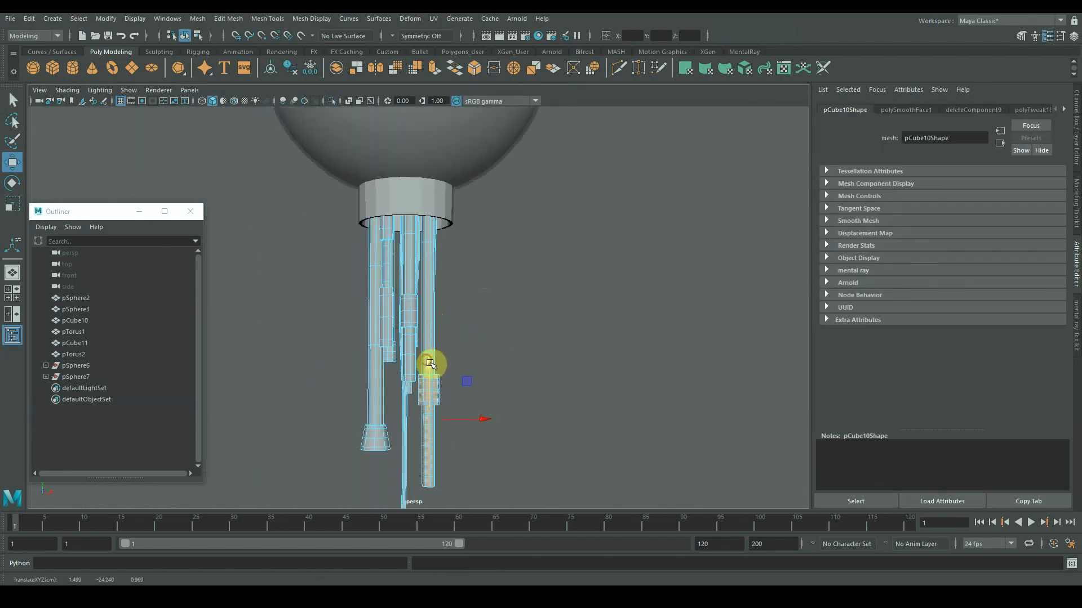
{"action": "left_click", "coordinate": [429, 363]}
{"action": "left_click_drag", "start_coordinate": [430, 363], "coordinate": [335, 350], "text": "alt"}
{"action": "double_click", "coordinate": [402, 286]}
{"action": "key", "text": "ctrl+1"}
{"action": "left_click_drag", "start_coordinate": [480, 279], "coordinate": [471, 282], "text": "alt"}
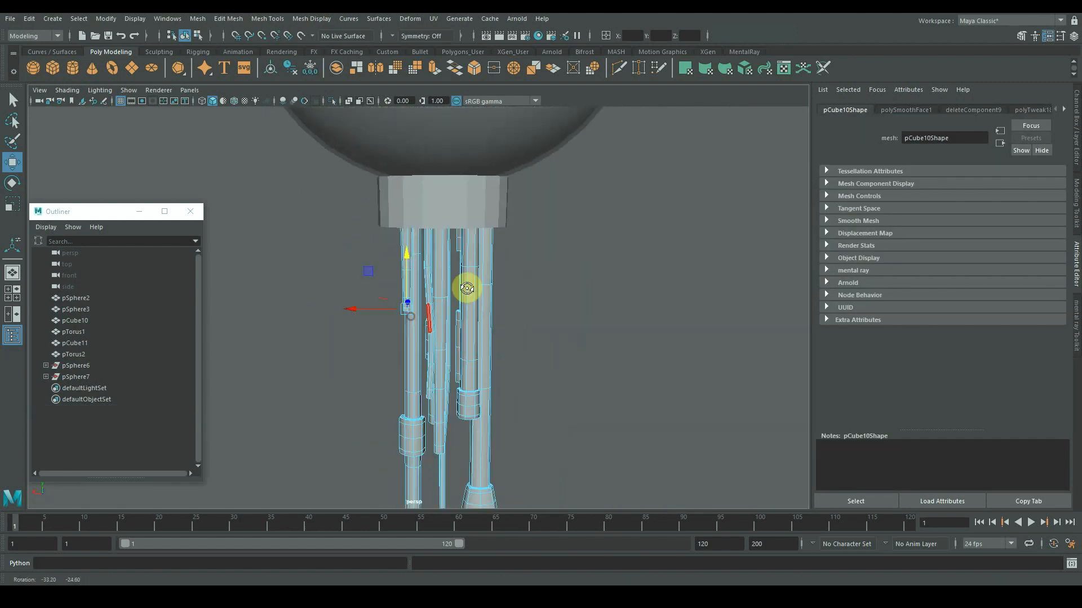
{"action": "left_click", "coordinate": [322, 280]}
Lower two more hanging bars so their ends are staggered
{"action": "left_click_drag", "start_coordinate": [321, 280], "coordinate": [336, 326], "text": "alt"}
{"action": "double_click", "coordinate": [404, 343]}
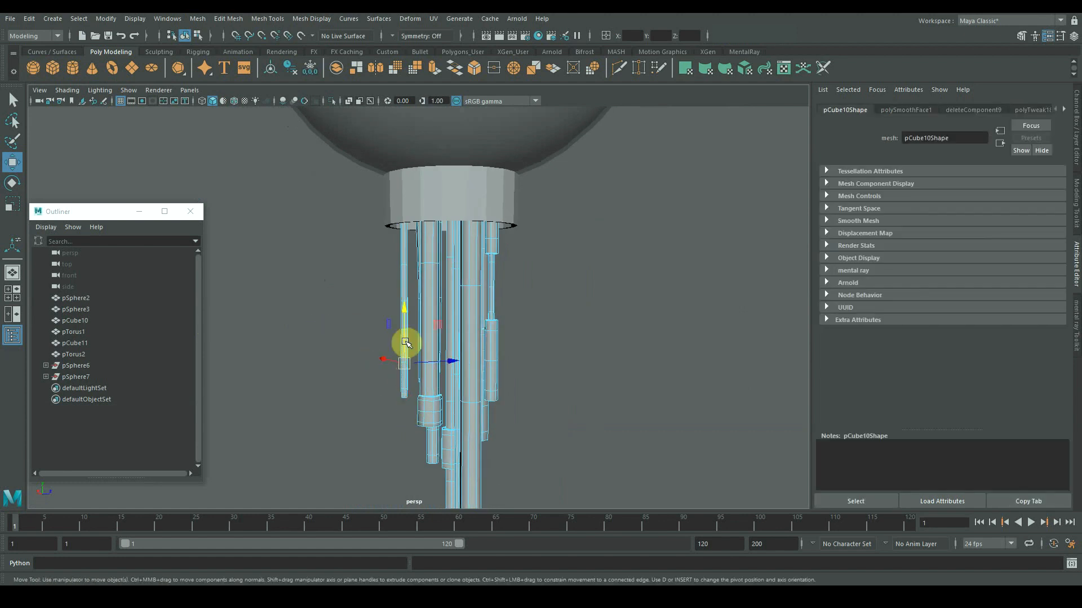
{"action": "left_click_drag", "start_coordinate": [404, 311], "coordinate": [404, 347]}
{"action": "left_click", "coordinate": [516, 282]}
{"action": "left_click_drag", "start_coordinate": [517, 283], "coordinate": [306, 302], "text": "alt"}
{"action": "double_click", "coordinate": [406, 346]}
{"action": "left_click_drag", "start_coordinate": [406, 293], "coordinate": [406, 319]}
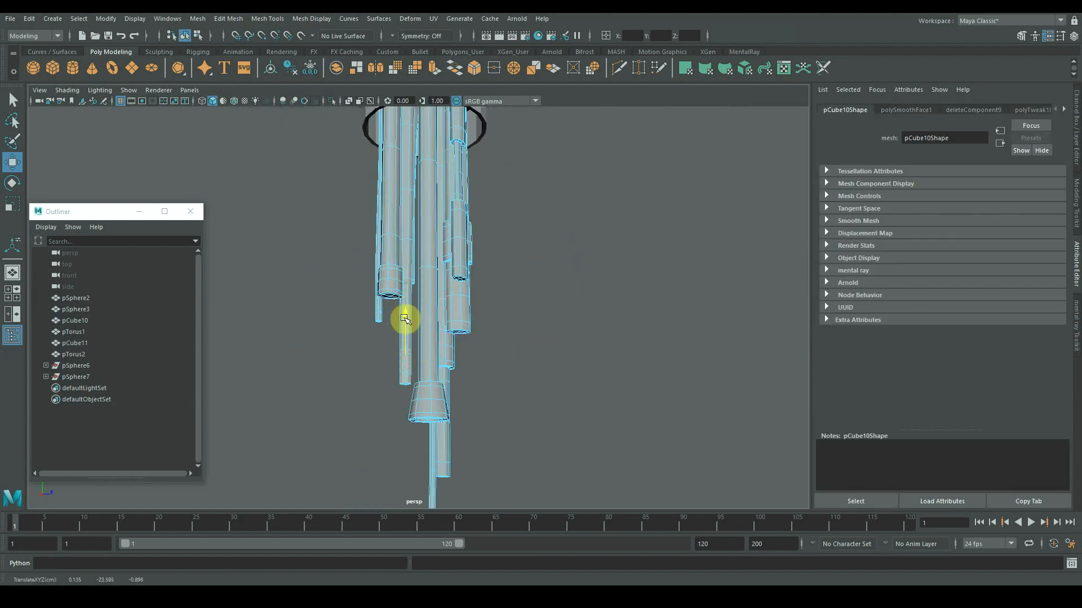
{"action": "left_click", "coordinate": [496, 324]}
Examine the full lantern and its staggered hanging bars from several angles
{"action": "scroll", "coordinate": [496, 324], "scroll_direction": "down", "scroll_amount": 5}
{"action": "left_click_drag", "start_coordinate": [496, 324], "coordinate": [464, 286], "text": "alt"}
{"action": "scroll", "coordinate": [464, 285], "scroll_direction": "down", "scroll_amount": 5}
{"action": "middle_click_drag", "start_coordinate": [464, 285], "coordinate": [463, 284], "text": "alt"}
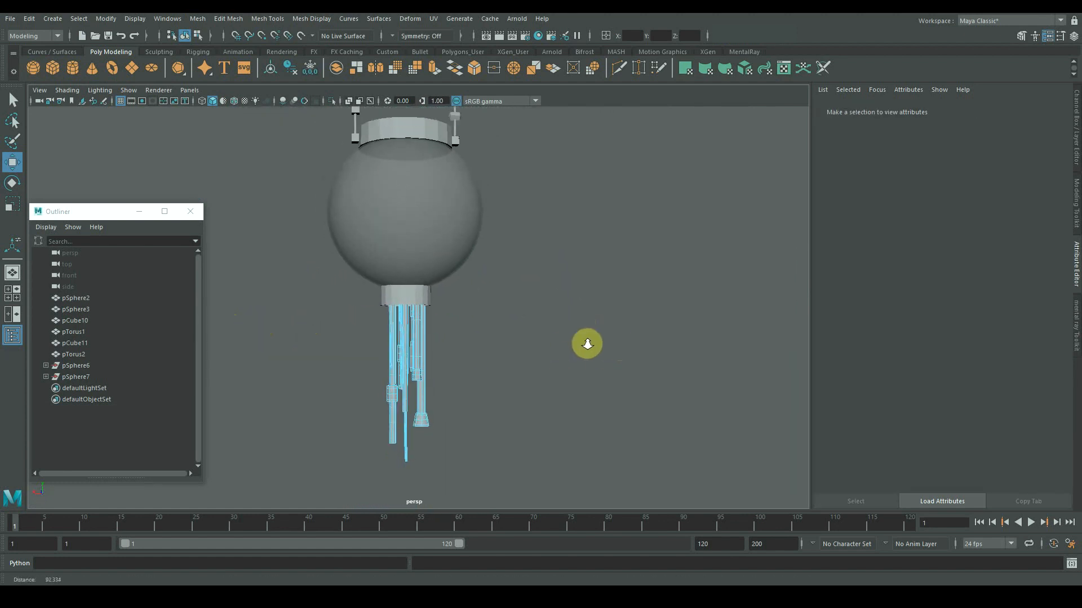
{"action": "left_click", "coordinate": [378, 317]}
{"action": "key", "text": "r"}
{"action": "left_click", "coordinate": [448, 246]}
{"action": "scroll", "coordinate": [445, 246], "scroll_direction": "down", "scroll_amount": 6}
{"action": "middle_click_drag", "start_coordinate": [440, 247], "coordinate": [419, 372], "text": "alt"}
{"action": "left_click_drag", "start_coordinate": [420, 372], "coordinate": [409, 375], "text": "alt"}
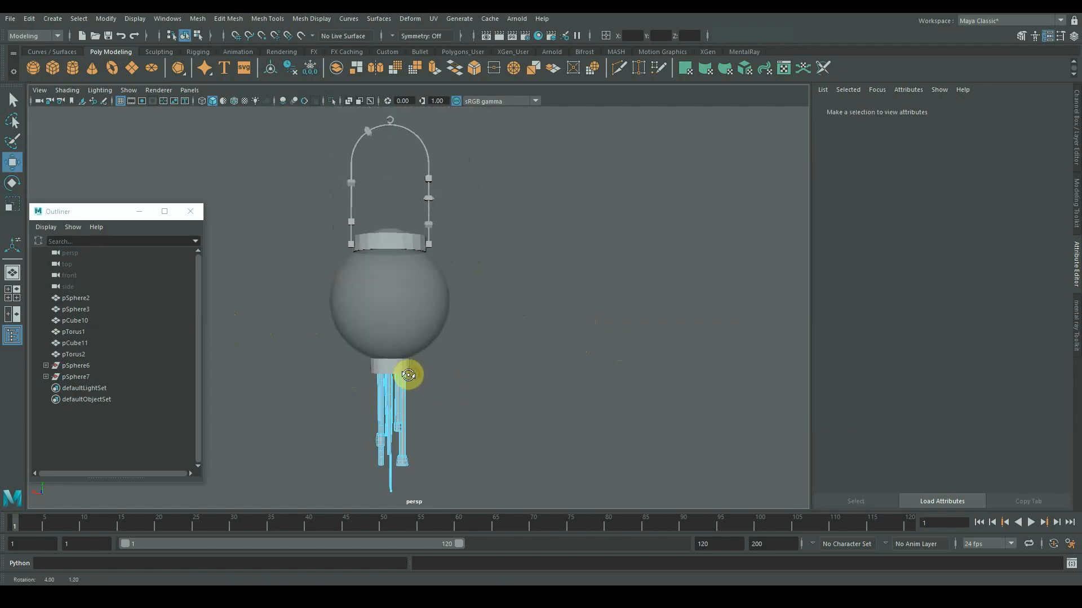
{"action": "left_click_drag", "start_coordinate": [576, 330], "coordinate": [571, 332], "text": "alt"}
{"action": "scroll", "coordinate": [418, 370], "scroll_direction": "up", "scroll_amount": 5}
{"action": "left_click_drag", "start_coordinate": [418, 369], "coordinate": [445, 318], "text": "alt"}
{"action": "left_click", "coordinate": [536, 415]}
{"action": "scroll", "coordinate": [451, 366], "scroll_direction": "down", "scroll_amount": 4}
Select rim edge loops on the lower collar, soften the collar's edges, and return to object mode
{"action": "left_click", "coordinate": [343, 309]}
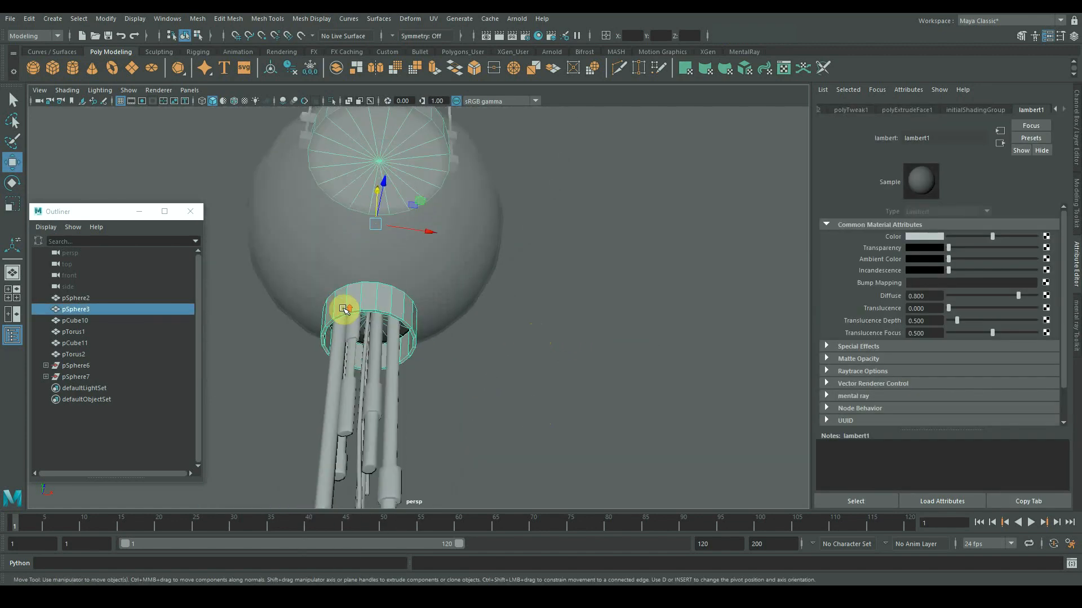
{"action": "scroll", "coordinate": [393, 270], "scroll_direction": "up", "scroll_amount": 5}
{"action": "left_click_drag", "start_coordinate": [393, 270], "coordinate": [403, 293], "text": "alt"}
{"action": "scroll", "coordinate": [405, 326], "scroll_direction": "up", "scroll_amount": 4}
{"action": "right_click_drag", "start_coordinate": [406, 377], "coordinate": [405, 331]}
{"action": "double_click", "coordinate": [374, 430]}
{"action": "left_click_drag", "start_coordinate": [360, 414], "coordinate": [336, 273], "text": "alt"}
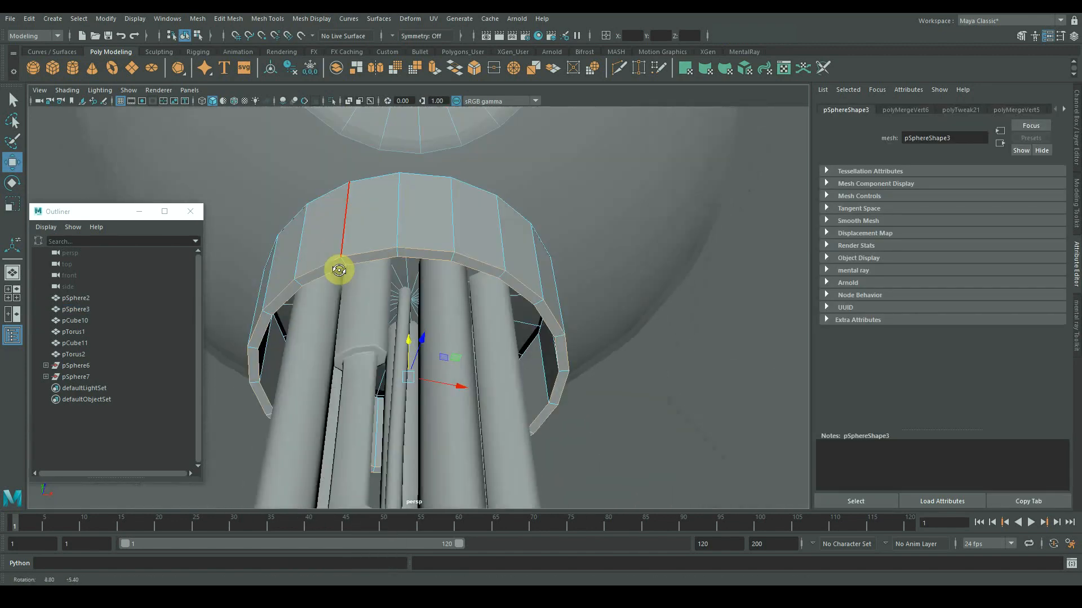
{"action": "double_click", "coordinate": [341, 262], "text": "shift"}
{"action": "left_click_drag", "start_coordinate": [438, 449], "coordinate": [375, 219], "text": "alt"}
{"action": "scroll", "coordinate": [389, 253], "scroll_direction": "down", "scroll_amount": 5}
{"action": "right_click_drag", "start_coordinate": [420, 295], "coordinate": [484, 295], "text": "shift"}
{"action": "mouse_move", "coordinate": [476, 315]}
{"action": "left_mouse_down", "text": "alt"}
{"action": "mouse_move", "coordinate": [471, 449]}
{"action": "mouse_move", "coordinate": [465, 191]}
{"action": "mouse_move", "coordinate": [479, 315]}
{"action": "left_mouse_up", "text": "alt"}
{"action": "right_click_drag", "start_coordinate": [493, 360], "coordinate": [537, 320]}
{"action": "left_click_drag", "start_coordinate": [538, 320], "coordinate": [529, 342], "text": "alt"}
Delete one edge loop on the lid's dome and scale the loop nearest its peak
{"action": "right_click_drag", "start_coordinate": [510, 349], "coordinate": [507, 301]}
{"action": "double_click", "coordinate": [457, 264]}
{"action": "key", "text": "ctrl+Delete"}
{"action": "left_click_drag", "start_coordinate": [468, 304], "coordinate": [442, 282], "text": "alt"}
{"action": "double_click", "coordinate": [444, 272]}
{"action": "scroll", "coordinate": [614, 290], "scroll_direction": "up", "scroll_amount": 5}
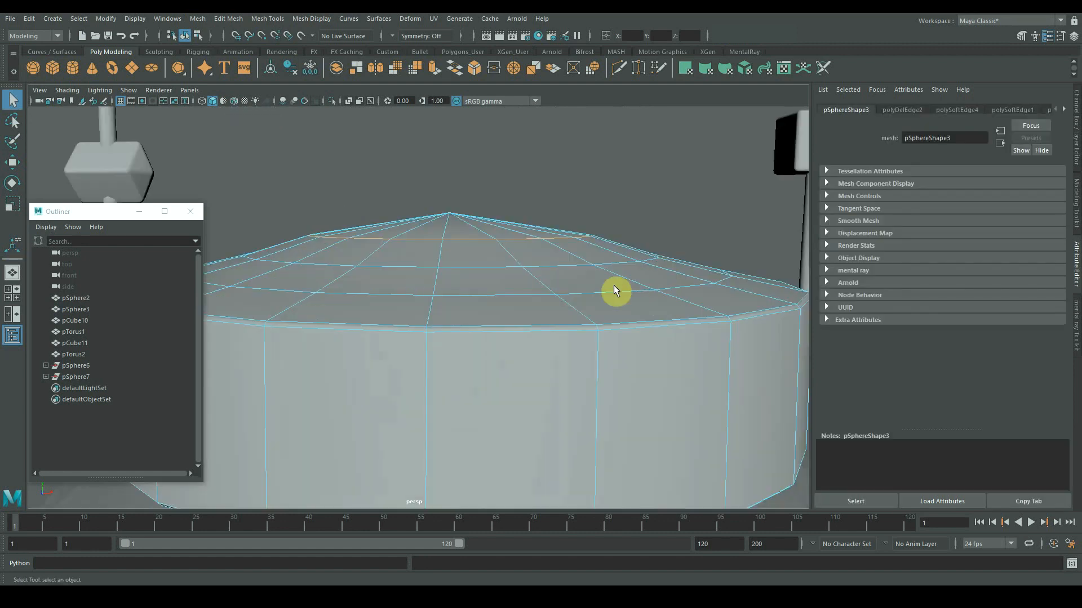
{"action": "left_click_drag", "start_coordinate": [450, 239], "coordinate": [436, 240]}
{"action": "scroll", "coordinate": [370, 222], "scroll_direction": "down", "scroll_amount": 6}
Soften the edges of the lid's dome and return to object mode with nothing selected
{"action": "left_click_drag", "start_coordinate": [338, 262], "coordinate": [515, 363]}
{"action": "right_click_drag", "start_coordinate": [459, 309], "coordinate": [533, 309], "text": "shift"}
{"action": "scroll", "coordinate": [641, 360], "scroll_direction": "down", "scroll_amount": 6}
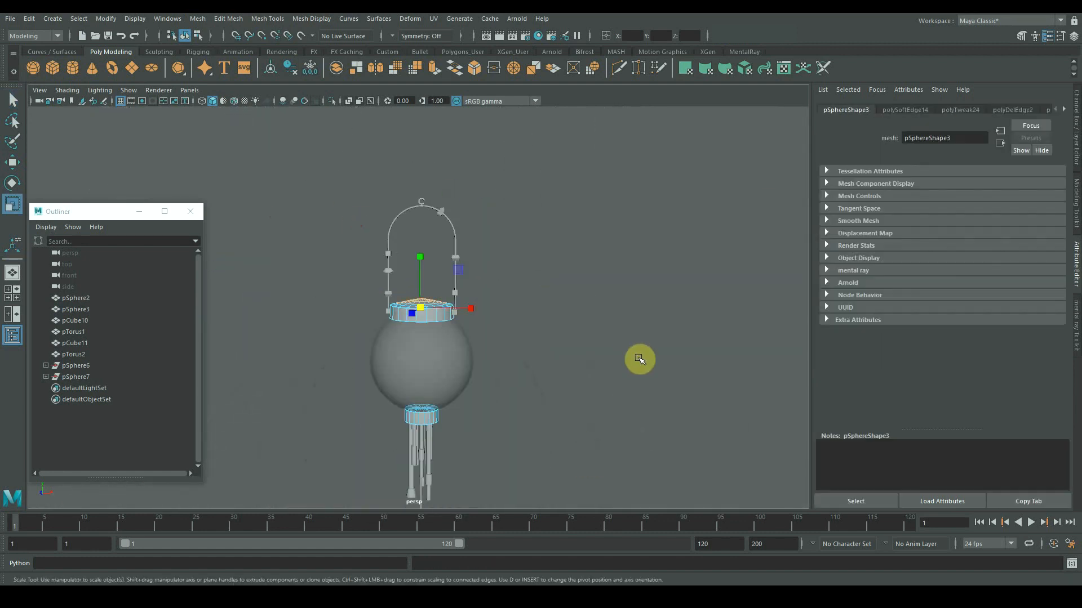
{"action": "right_click_drag", "start_coordinate": [640, 338], "coordinate": [679, 298]}
{"action": "left_click", "coordinate": [637, 244]}
{"action": "left_click_drag", "start_coordinate": [637, 244], "coordinate": [773, 317], "text": "alt"}
{"action": "scroll", "coordinate": [549, 365], "scroll_direction": "up", "scroll_amount": 5}
{"action": "key", "text": "q"}
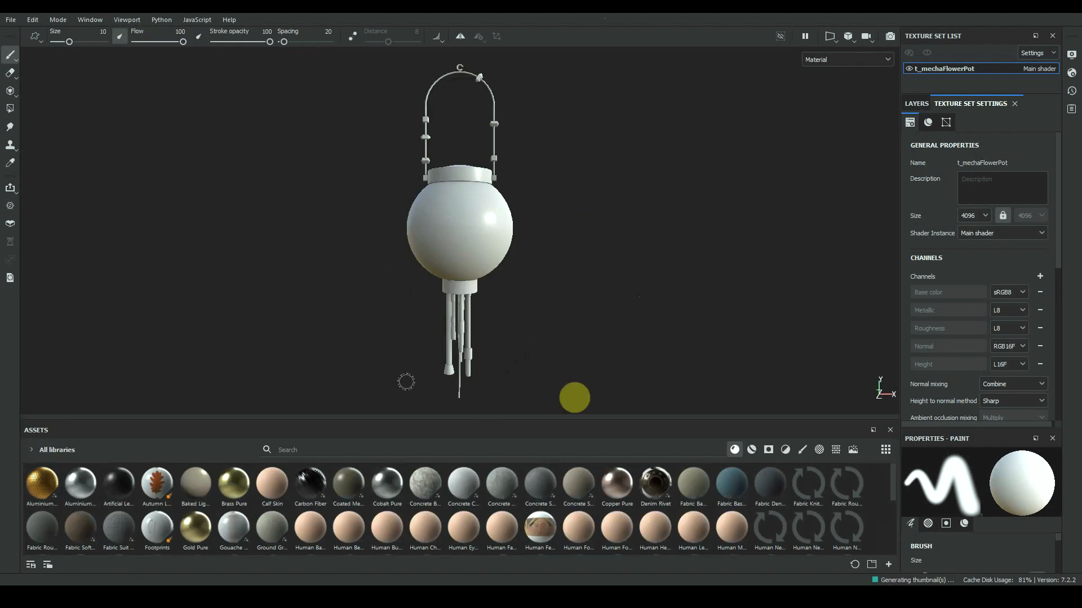
In Substance Painter, search for "glas", add the Glass Visor smart material, and mask it to the lantern's sphere
{"action": "type", "text": "glas"}
{"action": "left_click_drag", "start_coordinate": [118, 483], "coordinate": [976, 113]}
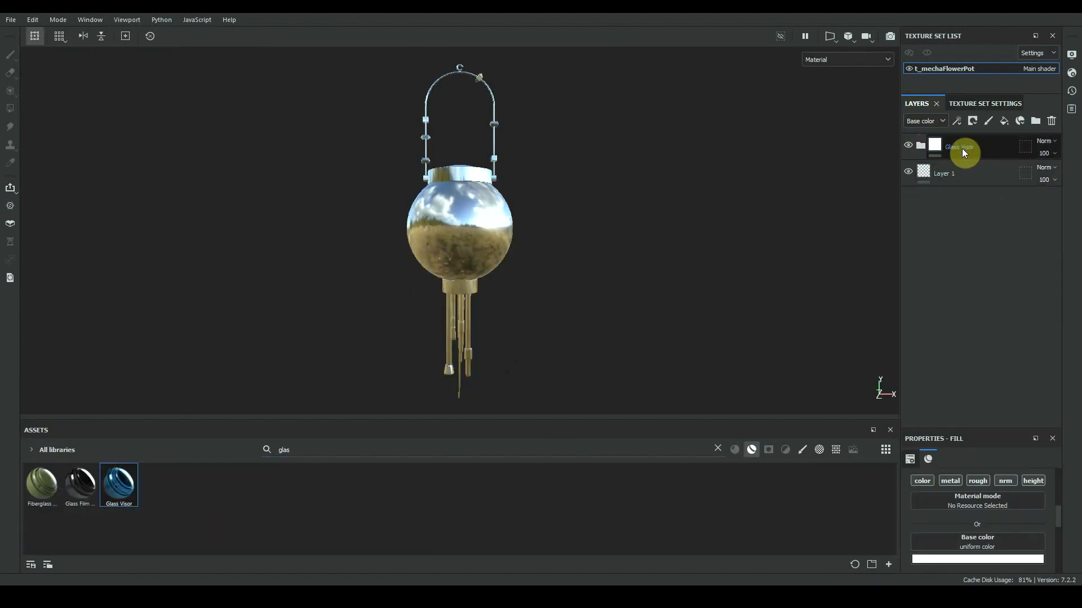
{"action": "right_click", "coordinate": [962, 147]}
{"action": "left_click", "coordinate": [967, 19]}
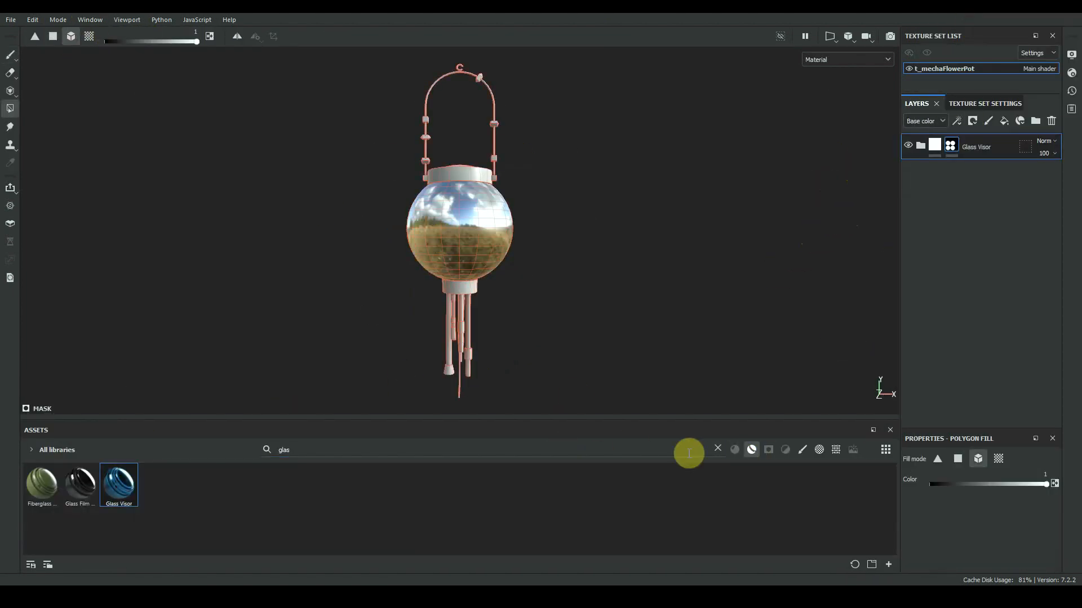
Search the smart materials for "metal" and apply Copper Worn to the lantern
{"action": "left_click", "coordinate": [717, 448]}
{"action": "type", "text": "metal"}
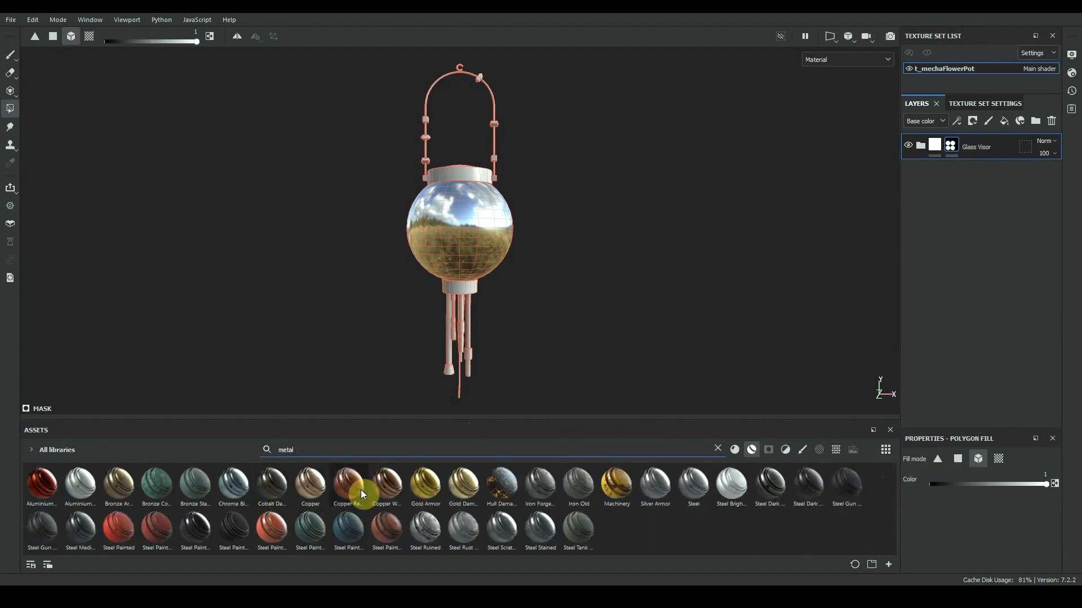
{"action": "left_click_drag", "start_coordinate": [387, 486], "coordinate": [461, 248]}
{"action": "right_click_drag", "start_coordinate": [507, 237], "coordinate": [661, 237], "text": "alt"}
{"action": "middle_click_drag", "start_coordinate": [582, 73], "coordinate": [569, 235], "text": "alt"}
{"action": "left_click_drag", "start_coordinate": [569, 234], "coordinate": [541, 231], "text": "alt"}
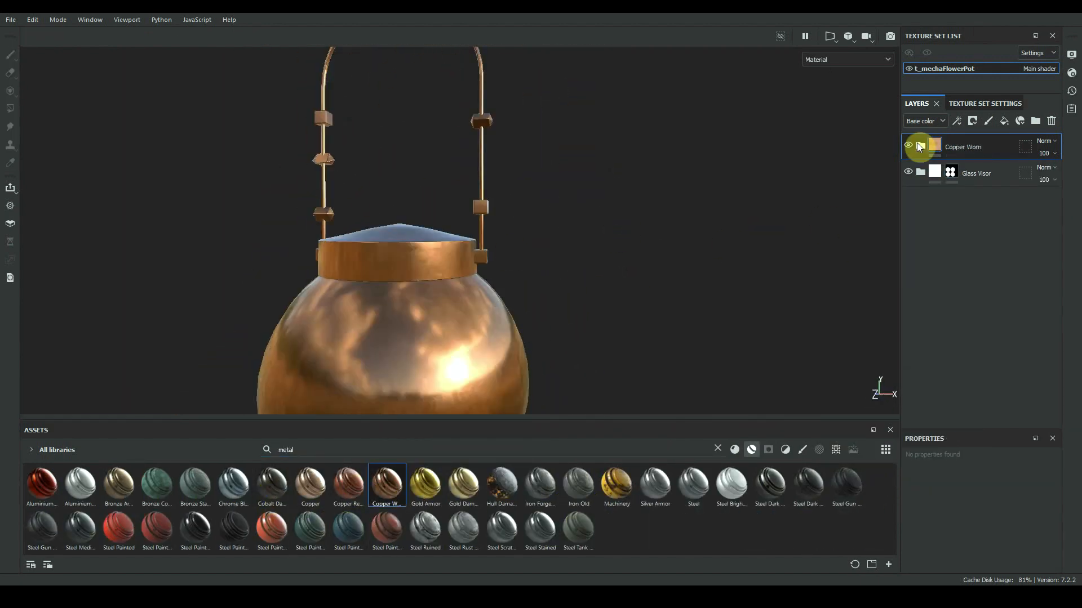
Darken the base color of Copper Worn's Base Metal layer to 401e00 and select the Worn Surface layer
{"action": "left_click", "coordinate": [920, 146]}
{"action": "left_click", "coordinate": [960, 226]}
{"action": "left_click", "coordinate": [978, 559]}
{"action": "left_click_drag", "start_coordinate": [978, 470], "coordinate": [1049, 512]}
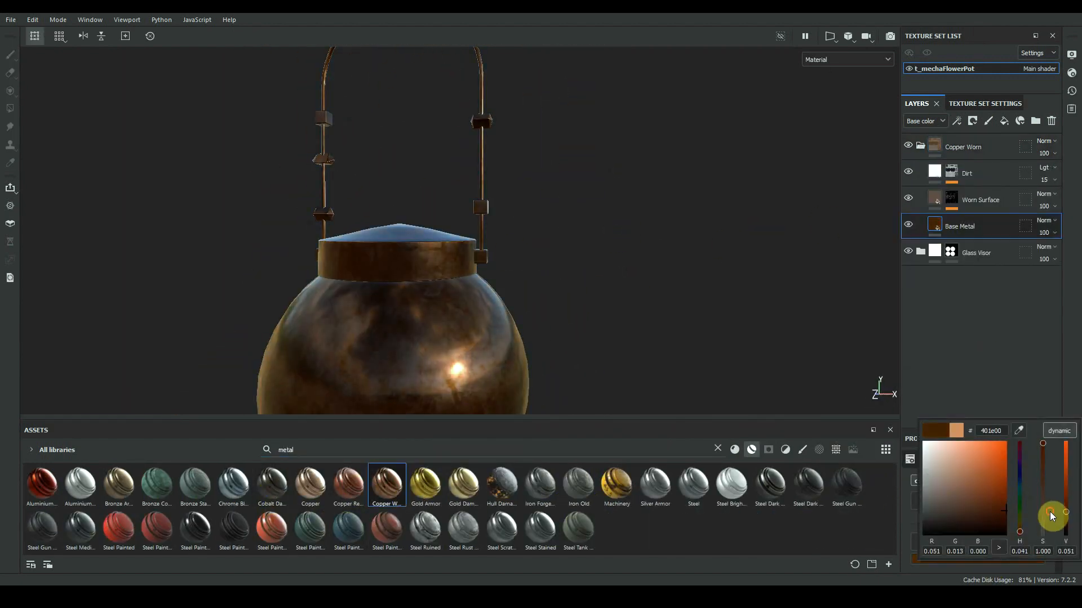
{"action": "left_click", "coordinate": [939, 204]}
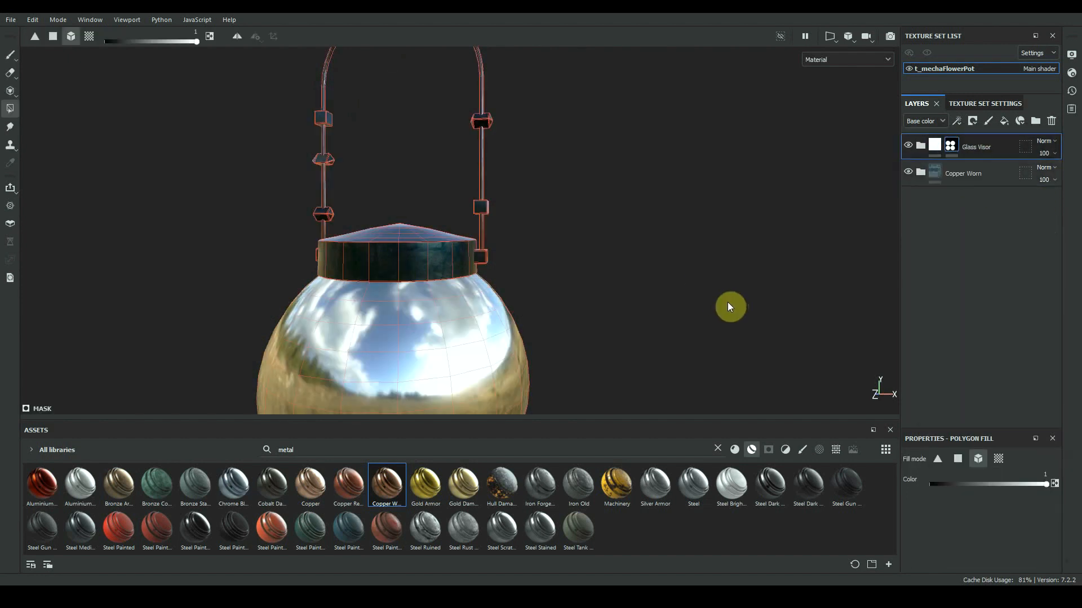
Add the Jade smart material with a black mask and reveal it only on the beads of the handle
{"action": "key", "text": "1"}
{"action": "mouse_move", "coordinate": [729, 307]}
{"action": "left_mouse_down", "text": "alt"}
{"action": "mouse_move", "coordinate": [466, 302]}
{"action": "mouse_move", "coordinate": [592, 345]}
{"action": "mouse_move", "coordinate": [568, 326]}
{"action": "left_mouse_up", "text": "alt"}
{"action": "left_click", "coordinate": [717, 449]}
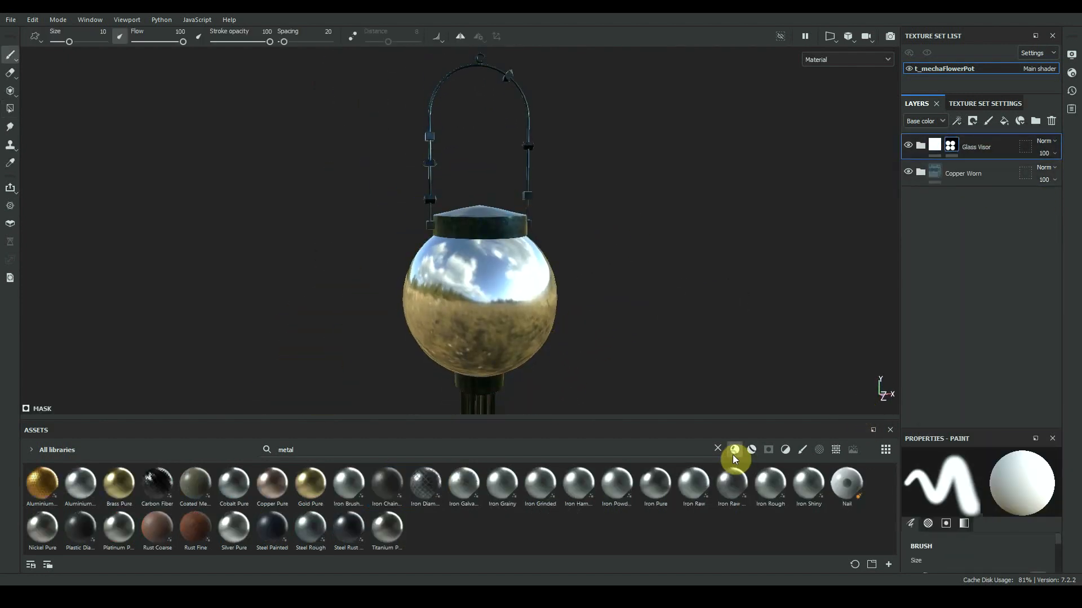
{"action": "scroll", "coordinate": [890, 501], "scroll_direction": "down", "scroll_amount": 5}
{"action": "left_click_drag", "start_coordinate": [157, 507], "coordinate": [980, 168]}
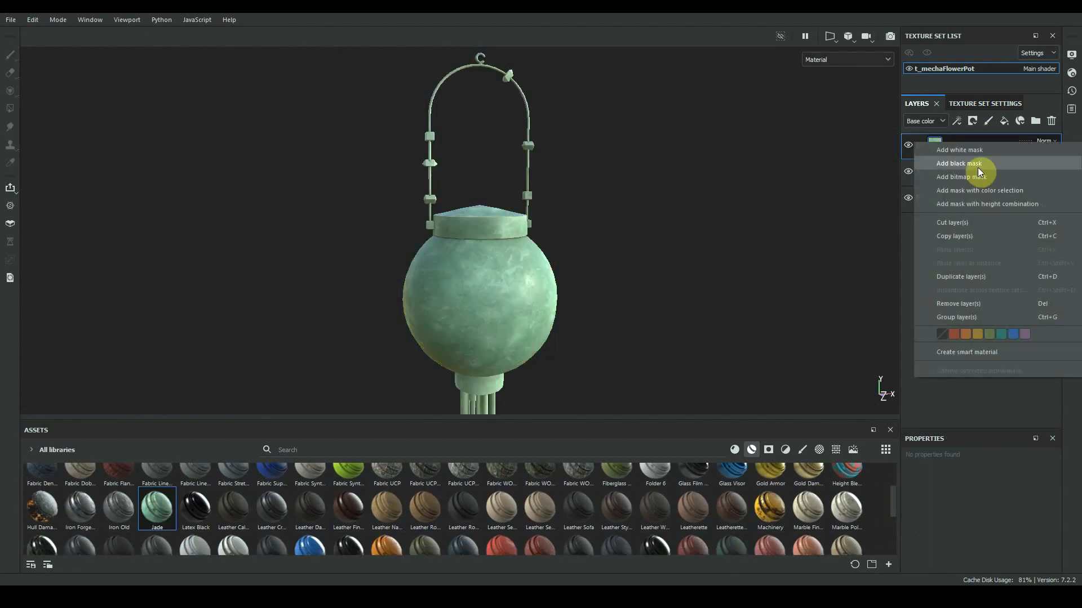
{"action": "left_click", "coordinate": [981, 168]}
{"action": "left_click_drag", "start_coordinate": [572, 160], "coordinate": [587, 188], "text": "alt"}
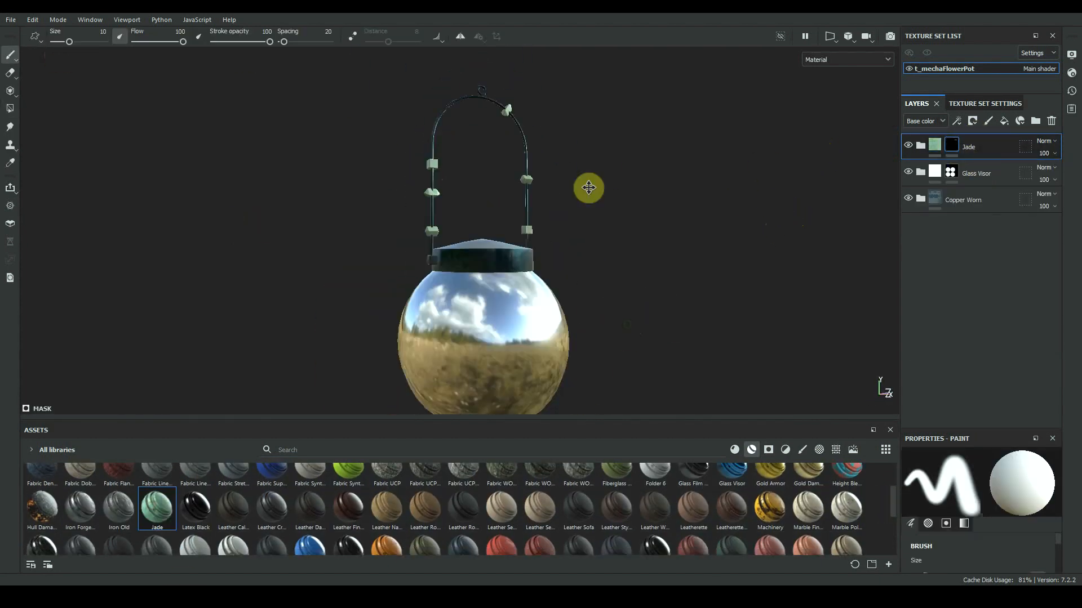
{"action": "right_click_drag", "start_coordinate": [588, 188], "coordinate": [572, 251], "text": "alt"}
{"action": "middle_click_drag", "start_coordinate": [572, 250], "coordinate": [567, 198], "text": "alt"}
Add the Plastic Glossy Scuffed smart material with a black mask and reveal it on the hanging bars
{"action": "mouse_move", "coordinate": [894, 496]}
{"action": "left_mouse_down"}
{"action": "mouse_move", "coordinate": [891, 523]}
{"action": "mouse_move", "coordinate": [890, 513]}
{"action": "left_mouse_up"}
{"action": "left_click_drag", "start_coordinate": [354, 505], "coordinate": [487, 340]}
{"action": "right_click", "coordinate": [970, 147]}
{"action": "left_click", "coordinate": [966, 36]}
{"action": "key", "text": "4"}
{"action": "left_click_drag", "start_coordinate": [442, 307], "coordinate": [573, 329]}
{"action": "key", "text": "1"}
{"action": "left_click", "coordinate": [892, 430]}
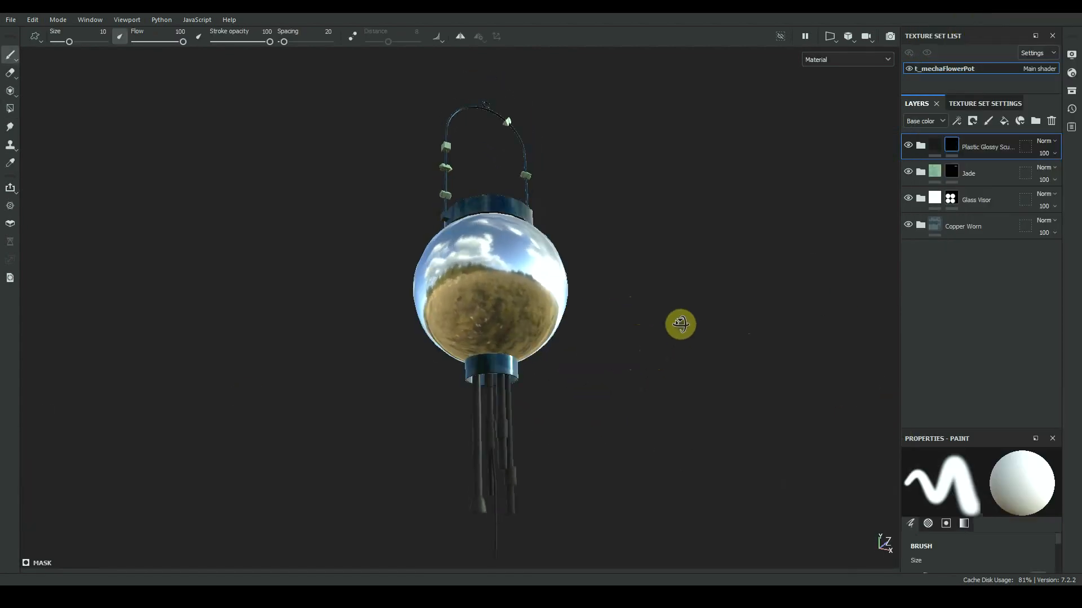
Set the polygon fill to whole faces with color 0 and erase the plastic mask from part of one bar's flared end
{"action": "left_click_drag", "start_coordinate": [681, 324], "coordinate": [548, 386], "text": "alt"}
{"action": "middle_click_drag", "start_coordinate": [548, 387], "coordinate": [484, 236], "text": "alt"}
{"action": "right_click_drag", "start_coordinate": [485, 236], "coordinate": [641, 366], "text": "alt"}
{"action": "key", "text": "4"}
{"action": "right_click_drag", "start_coordinate": [488, 388], "coordinate": [563, 439], "text": "alt"}
{"action": "middle_click_drag", "start_coordinate": [563, 439], "coordinate": [465, 353], "text": "alt"}
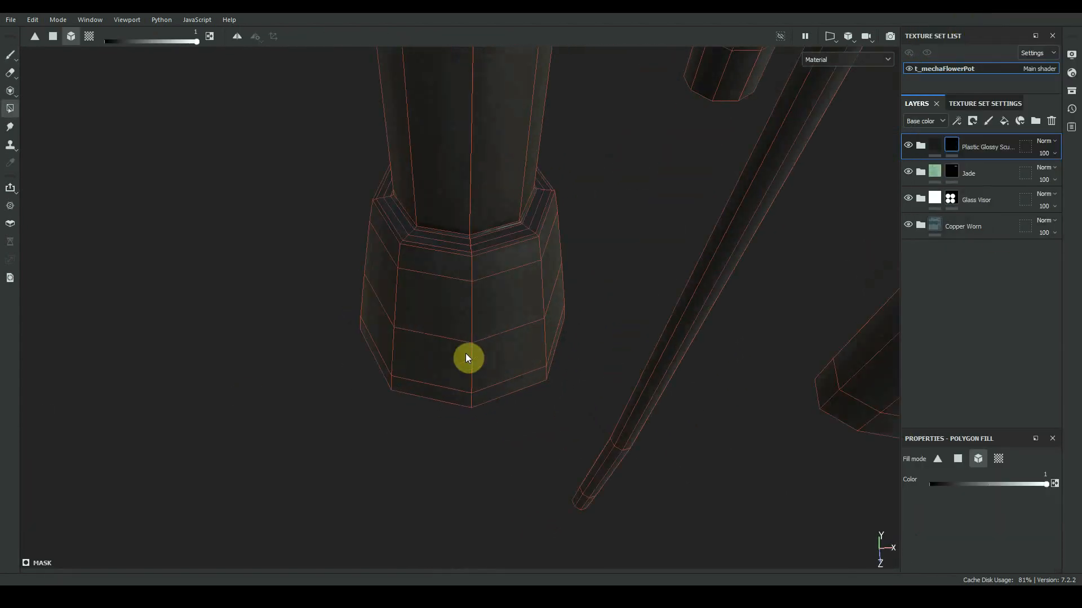
{"action": "left_click", "coordinate": [53, 36]}
{"action": "key", "text": "x"}
{"action": "key", "text": "c"}
{"action": "left_click_drag", "start_coordinate": [420, 198], "coordinate": [395, 319]}
{"action": "key", "text": "c"}
{"action": "mouse_move", "coordinate": [492, 309]}
{"action": "left_mouse_down", "text": "alt"}
{"action": "mouse_move", "coordinate": [487, 208]}
{"action": "mouse_move", "coordinate": [549, 228]}
{"action": "left_mouse_up", "text": "alt"}
{"action": "right_click_drag", "start_coordinate": [620, 338], "coordinate": [583, 305], "text": "alt"}
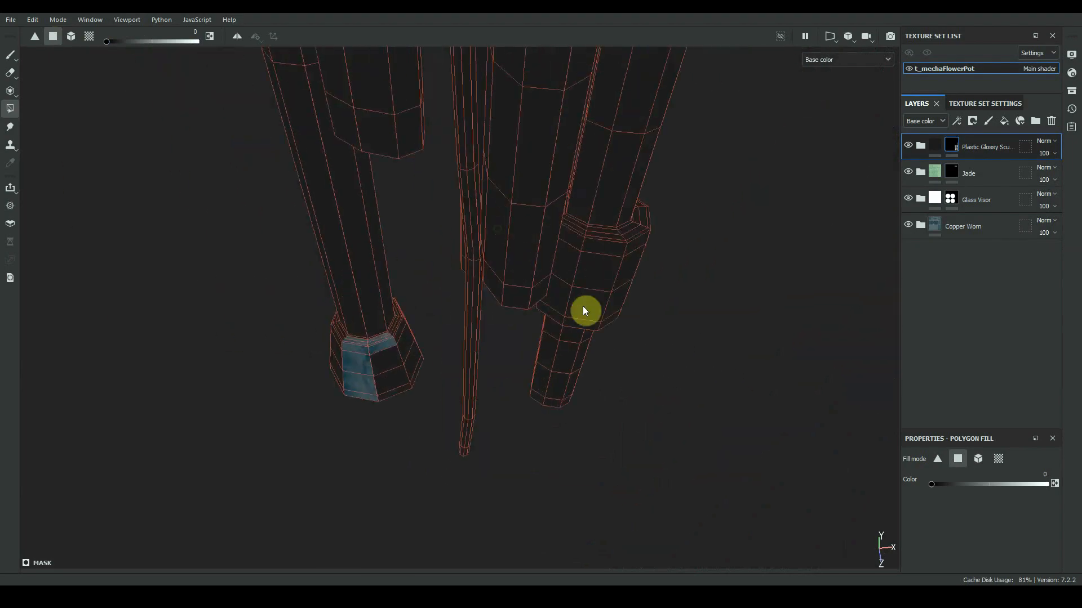
Erase the plastic mask from more faces around the flared bar end in the 3D view
{"action": "left_click_drag", "start_coordinate": [583, 309], "coordinate": [836, 302], "text": "alt"}
{"action": "mouse_move", "coordinate": [835, 302]}
{"action": "right_mouse_down", "text": "alt"}
{"action": "mouse_move", "coordinate": [734, 262]}
{"action": "mouse_move", "coordinate": [758, 258]}
{"action": "right_mouse_up", "text": "alt"}
{"action": "mouse_move", "coordinate": [396, 239]}
{"action": "left_mouse_down"}
{"action": "mouse_move", "coordinate": [501, 211]}
{"action": "mouse_move", "coordinate": [573, 404]}
{"action": "left_mouse_up"}
{"action": "middle_click_drag", "start_coordinate": [573, 405], "coordinate": [510, 279], "text": "alt"}
{"action": "right_click_drag", "start_coordinate": [510, 279], "coordinate": [592, 293], "text": "alt"}
{"action": "left_click_drag", "start_coordinate": [522, 322], "coordinate": [449, 304]}
In the 2D UV view, erase the plastic mask from the remaining faces of that bar's flared end on both islands
{"action": "key", "text": "F3"}
{"action": "middle_click_drag", "start_coordinate": [662, 330], "coordinate": [478, 276], "text": "alt"}
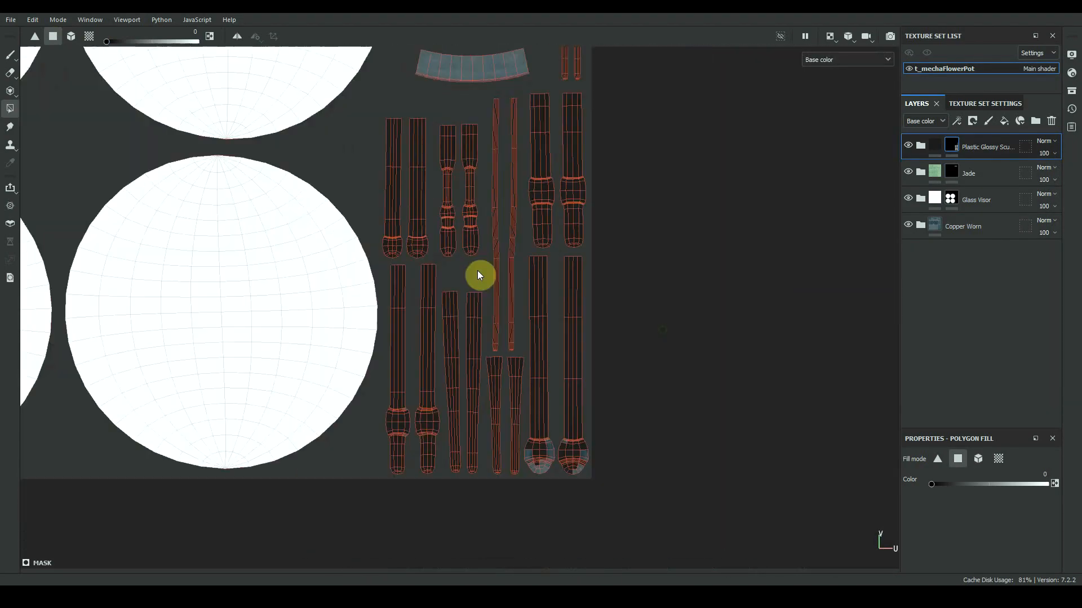
{"action": "right_click_drag", "start_coordinate": [478, 271], "coordinate": [564, 361], "text": "alt"}
{"action": "left_click_drag", "start_coordinate": [541, 270], "coordinate": [381, 331]}
{"action": "left_click_drag", "start_coordinate": [307, 402], "coordinate": [371, 242]}
{"action": "middle_click_drag", "start_coordinate": [620, 270], "coordinate": [378, 222], "text": "alt"}
{"action": "left_click_drag", "start_coordinate": [611, 338], "coordinate": [563, 445]}
{"action": "middle_click_drag", "start_coordinate": [705, 451], "coordinate": [566, 252], "text": "alt"}
{"action": "left_click_drag", "start_coordinate": [722, 365], "coordinate": [568, 418]}
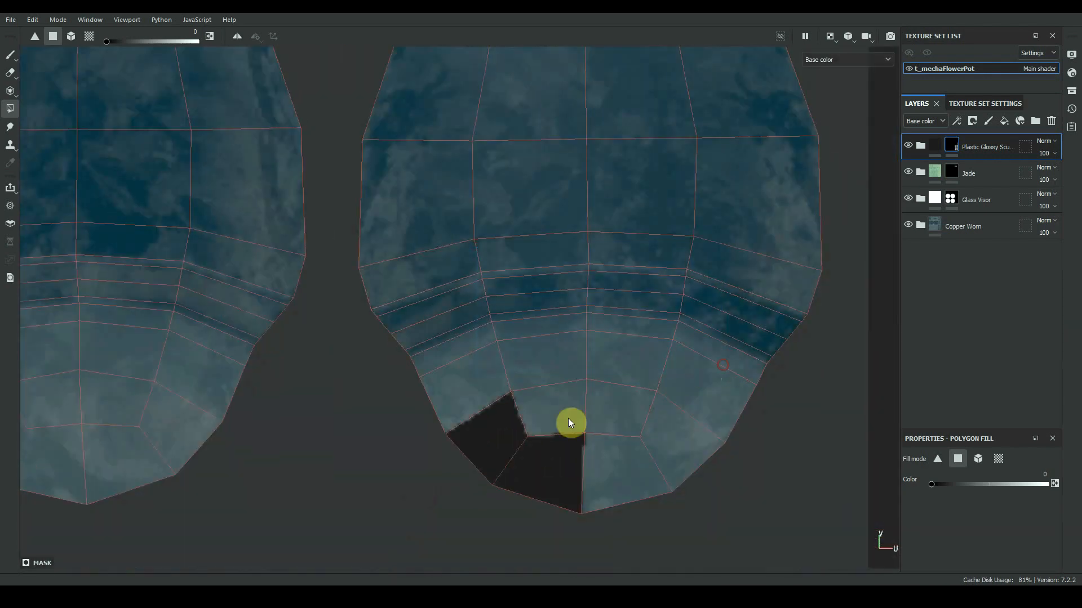
Erase the plastic mask from the bulging knob on both UV islands of the bar with a mid-length knob
{"action": "middle_click_drag", "start_coordinate": [568, 418], "coordinate": [562, 343], "text": "alt"}
{"action": "left_click_drag", "start_coordinate": [406, 154], "coordinate": [388, 437]}
{"action": "left_click_drag", "start_coordinate": [369, 434], "coordinate": [370, 317]}
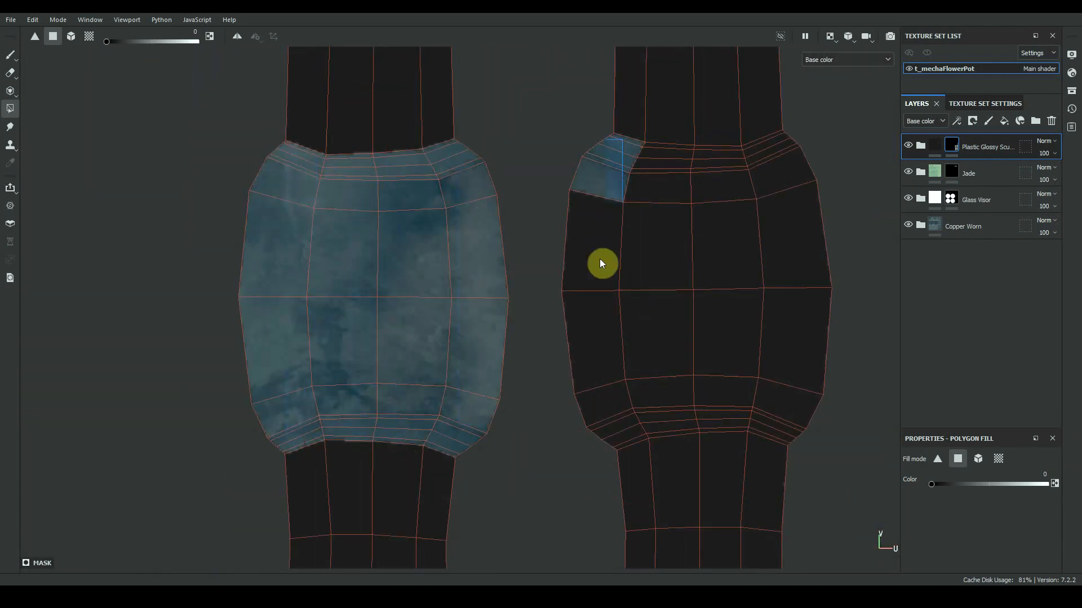
{"action": "left_click_drag", "start_coordinate": [601, 263], "coordinate": [725, 364]}
{"action": "left_click_drag", "start_coordinate": [759, 433], "coordinate": [759, 442]}
Erase the plastic mask from the rounded end and thin collar rings on both UV islands of the next bar
{"action": "right_click_drag", "start_coordinate": [758, 443], "coordinate": [676, 528], "text": "alt"}
{"action": "right_click_drag", "start_coordinate": [395, 433], "coordinate": [485, 406], "text": "alt"}
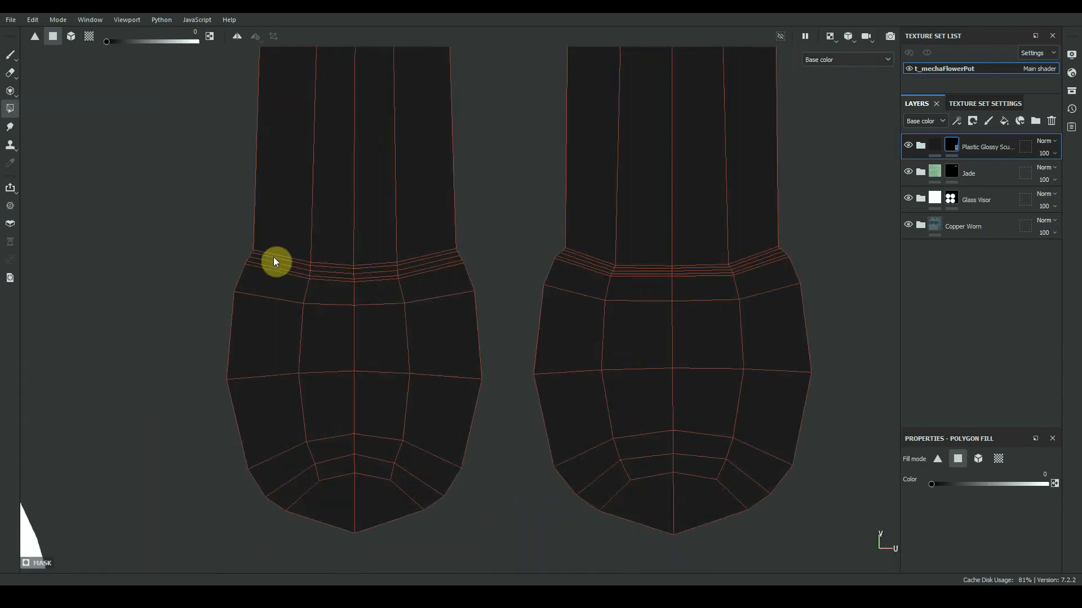
{"action": "left_click_drag", "start_coordinate": [360, 303], "coordinate": [360, 332]}
{"action": "left_click_drag", "start_coordinate": [433, 270], "coordinate": [274, 479]}
{"action": "left_click_drag", "start_coordinate": [583, 293], "coordinate": [755, 484]}
{"action": "right_click_drag", "start_coordinate": [633, 335], "coordinate": [676, 315], "text": "alt"}
{"action": "left_click_drag", "start_coordinate": [549, 245], "coordinate": [549, 210]}
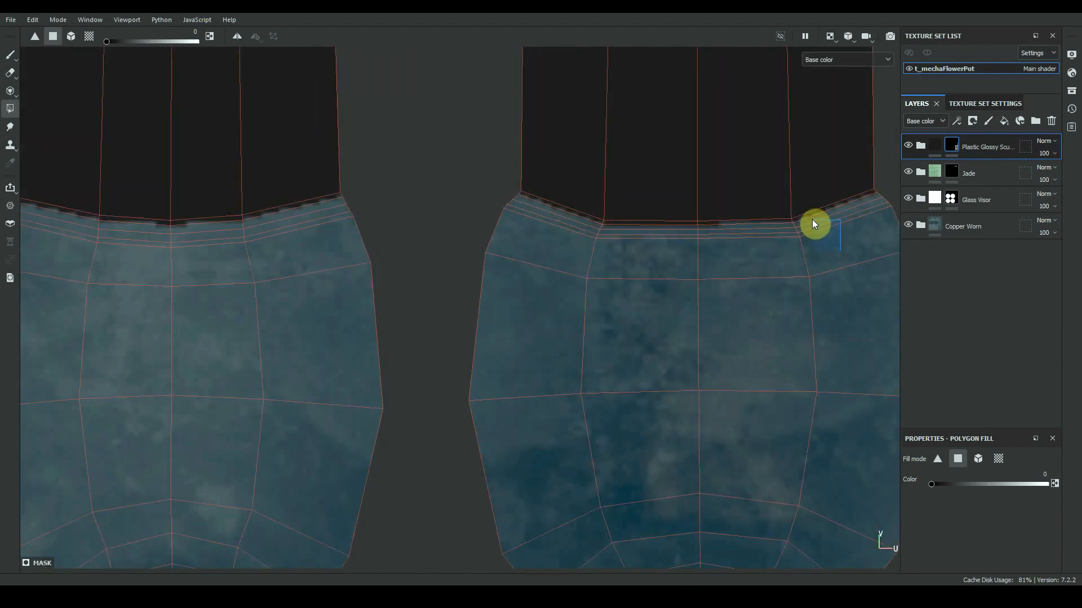
{"action": "left_click_drag", "start_coordinate": [812, 219], "coordinate": [810, 216]}
Erase the plastic mask from the bottom tip and its collar on both UV islands of the segmented bar
{"action": "right_click_drag", "start_coordinate": [759, 270], "coordinate": [676, 349], "text": "alt"}
{"action": "right_click_drag", "start_coordinate": [389, 406], "coordinate": [440, 388], "text": "alt"}
{"action": "left_click_drag", "start_coordinate": [593, 329], "coordinate": [586, 322]}
{"action": "right_click_drag", "start_coordinate": [563, 338], "coordinate": [484, 361], "text": "alt"}
{"action": "left_click_drag", "start_coordinate": [360, 225], "coordinate": [507, 428]}
{"action": "left_click_drag", "start_coordinate": [581, 236], "coordinate": [738, 451]}
{"action": "right_click_drag", "start_coordinate": [665, 338], "coordinate": [738, 346], "text": "alt"}
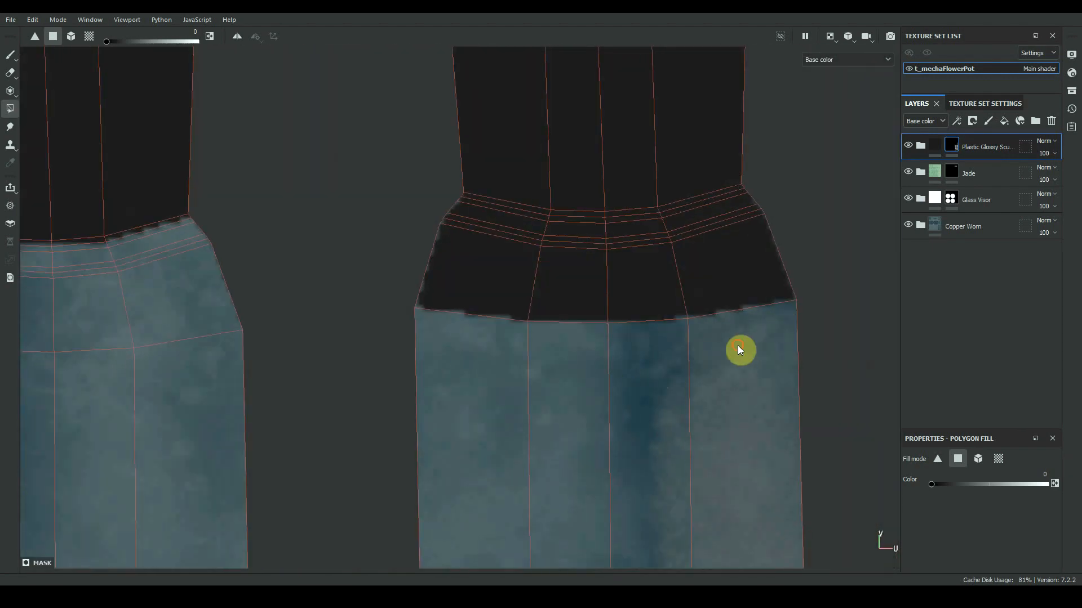
{"action": "left_click_drag", "start_coordinate": [488, 265], "coordinate": [495, 234]}
Erase the plastic mask from the small ringed bulge on both UV islands of the segmented bar
{"action": "right_click_drag", "start_coordinate": [485, 270], "coordinate": [361, 372], "text": "alt"}
{"action": "left_click_drag", "start_coordinate": [331, 392], "coordinate": [377, 344]}
{"action": "left_click_drag", "start_coordinate": [494, 350], "coordinate": [468, 419]}
{"action": "left_click_drag", "start_coordinate": [220, 338], "coordinate": [208, 403]}
{"action": "left_click_drag", "start_coordinate": [502, 270], "coordinate": [208, 142]}
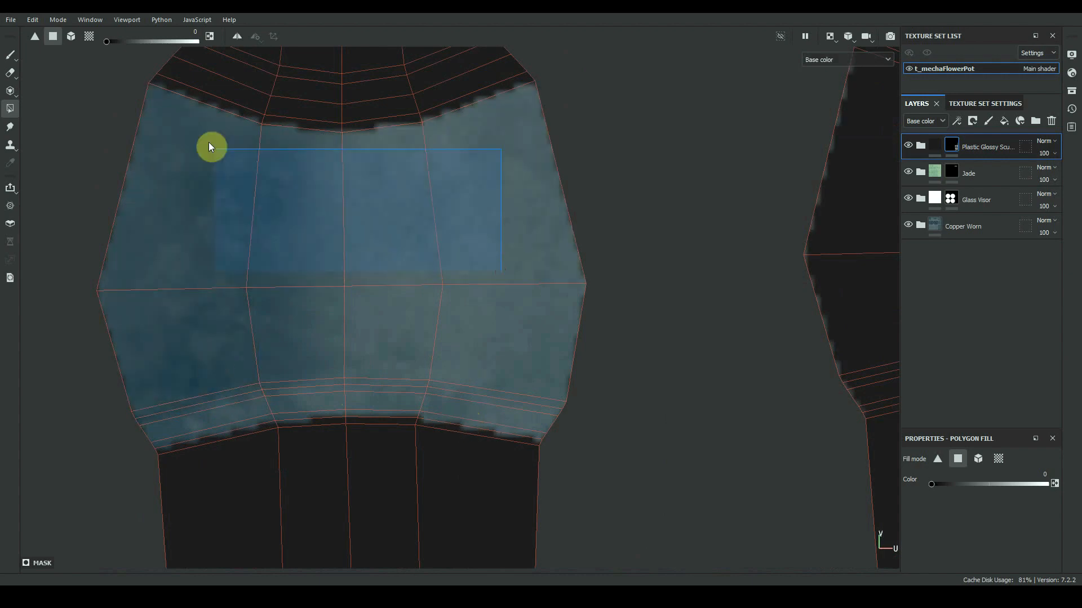
{"action": "right_click_drag", "start_coordinate": [316, 226], "coordinate": [247, 276], "text": "alt"}
{"action": "left_click_drag", "start_coordinate": [247, 288], "coordinate": [246, 259]}
{"action": "left_click_drag", "start_coordinate": [664, 338], "coordinate": [845, 239]}
{"action": "right_click_drag", "start_coordinate": [709, 350], "coordinate": [758, 389], "text": "alt"}
{"action": "middle_click_drag", "start_coordinate": [758, 389], "coordinate": [514, 275], "text": "alt"}
{"action": "left_click_drag", "start_coordinate": [514, 275], "coordinate": [564, 387]}
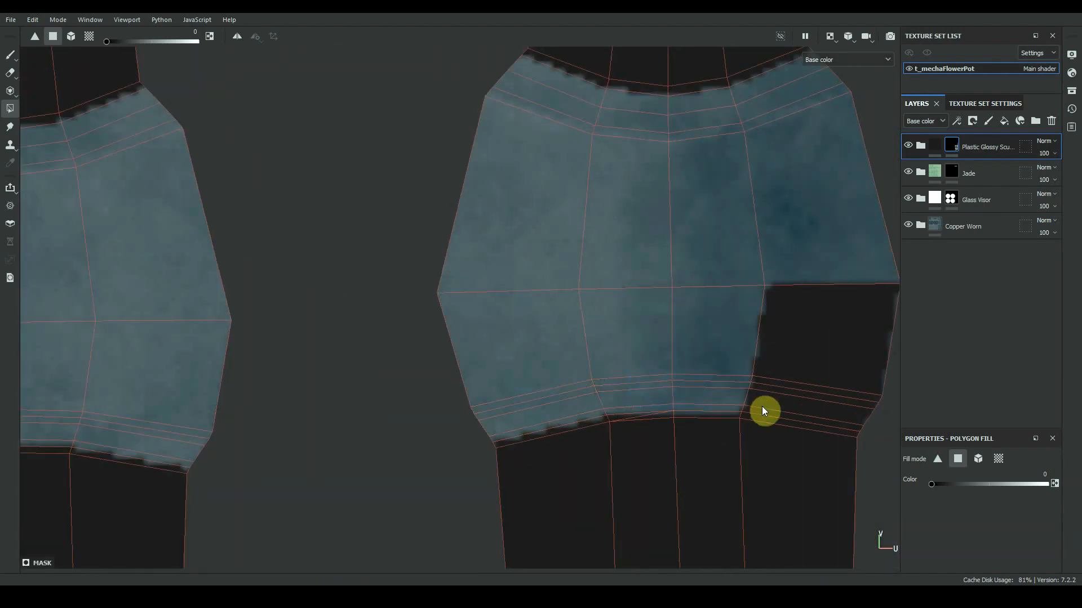
{"action": "left_click_drag", "start_coordinate": [761, 411], "coordinate": [817, 394]}
Erase the plastic mask from the wide upper segments on both UV islands of the segmented bar
{"action": "right_click_drag", "start_coordinate": [676, 383], "coordinate": [631, 377], "text": "alt"}
{"action": "left_click_drag", "start_coordinate": [375, 315], "coordinate": [518, 304]}
{"action": "left_click_drag", "start_coordinate": [671, 394], "coordinate": [811, 315]}
{"action": "middle_click_drag", "start_coordinate": [597, 293], "coordinate": [549, 434], "text": "alt"}
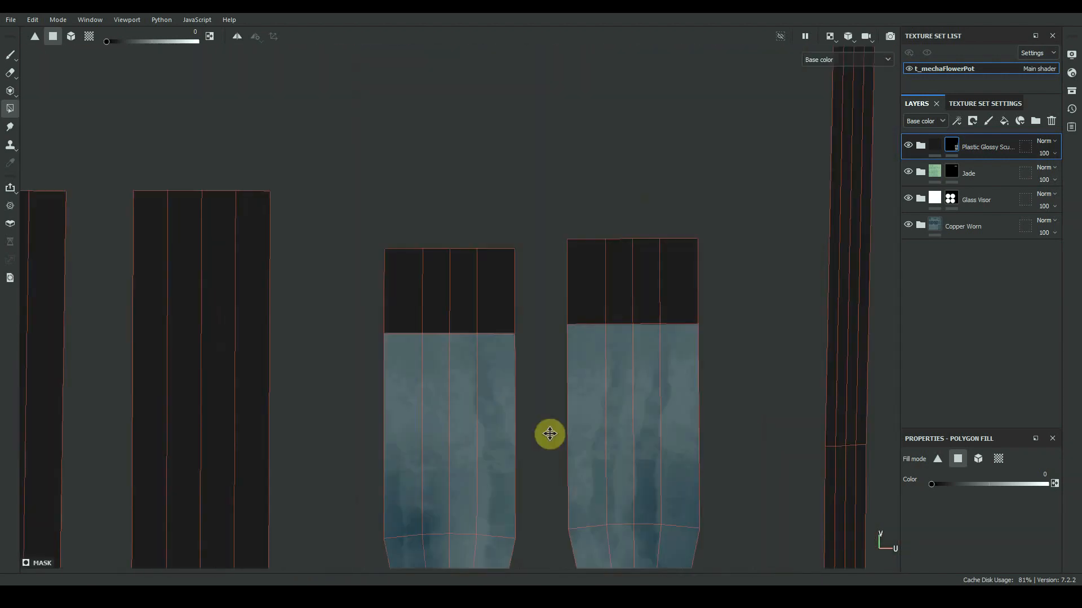
{"action": "left_click_drag", "start_coordinate": [360, 293], "coordinate": [727, 270]}
Erase the plastic mask from the knob and its collar rings on both UV islands of the remaining knobbed bar
{"action": "right_click_drag", "start_coordinate": [676, 237], "coordinate": [535, 182], "text": "alt"}
{"action": "right_click_drag", "start_coordinate": [834, 225], "coordinate": [890, 248], "text": "alt"}
{"action": "middle_click_drag", "start_coordinate": [789, 147], "coordinate": [689, 238], "text": "alt"}
{"action": "left_click_drag", "start_coordinate": [679, 122], "coordinate": [695, 401]}
{"action": "right_click_drag", "start_coordinate": [643, 146], "coordinate": [699, 169], "text": "alt"}
{"action": "left_click_drag", "start_coordinate": [529, 187], "coordinate": [332, 237]}
{"action": "right_click_drag", "start_coordinate": [564, 293], "coordinate": [479, 265], "text": "alt"}
{"action": "left_click_drag", "start_coordinate": [562, 477], "coordinate": [521, 470]}
{"action": "right_click_drag", "start_coordinate": [462, 315], "coordinate": [552, 350], "text": "alt"}
{"action": "left_click_drag", "start_coordinate": [367, 271], "coordinate": [358, 329]}
{"action": "right_click_drag", "start_coordinate": [406, 270], "coordinate": [326, 231], "text": "alt"}
{"action": "middle_click_drag", "start_coordinate": [325, 232], "coordinate": [541, 293], "text": "alt"}
{"action": "left_click_drag", "start_coordinate": [161, 316], "coordinate": [190, 373]}
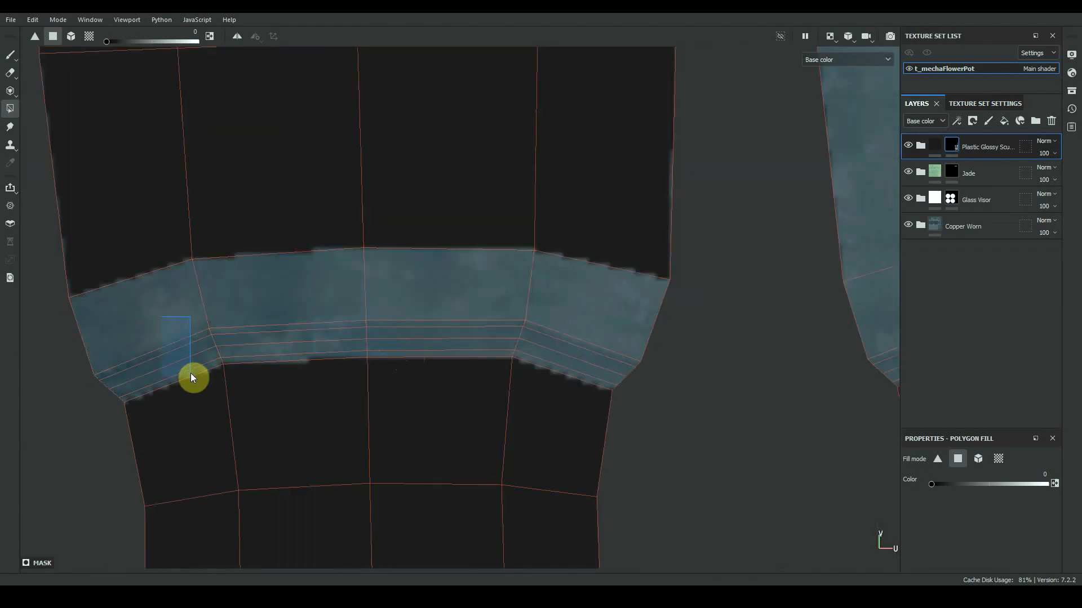
Return to the 3D view and replace the main shader with the PBR blending shader found by searching "pbr blend"
{"action": "scroll", "coordinate": [570, 263], "scroll_direction": "down", "scroll_amount": 5}
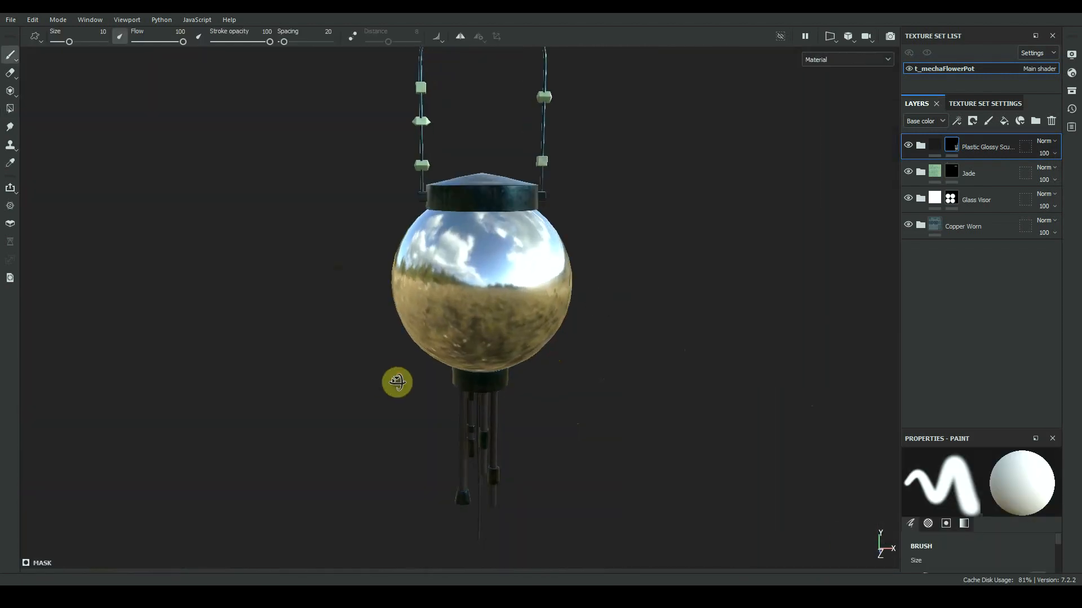
{"action": "left_click", "coordinate": [1072, 79]}
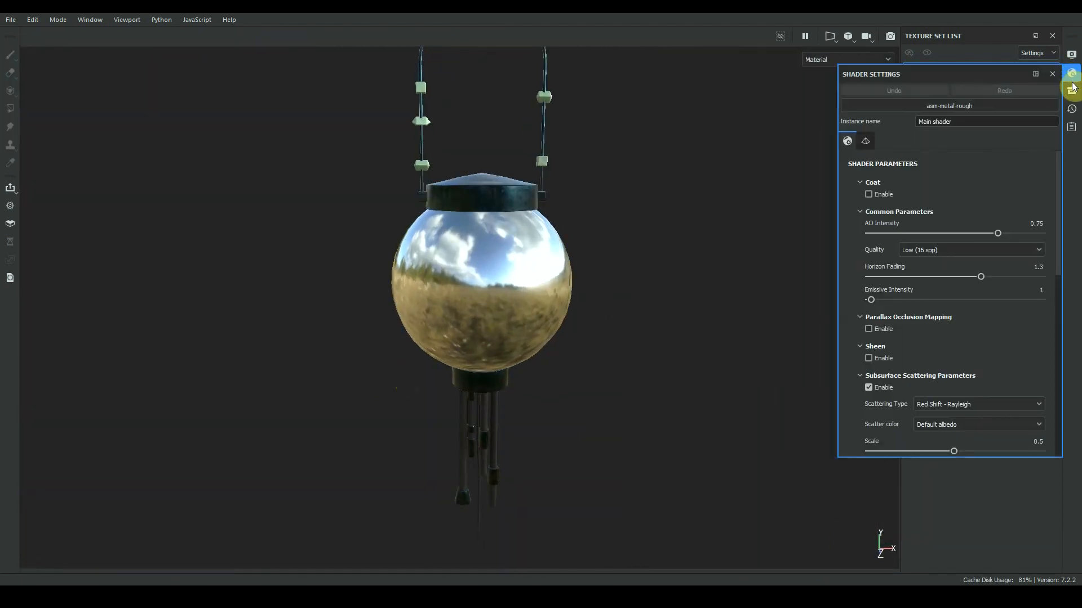
{"action": "left_click", "coordinate": [996, 106]}
{"action": "type", "text": "pbr blend"}
{"action": "left_click", "coordinate": [939, 147]}
{"action": "left_click", "coordinate": [1052, 74]}
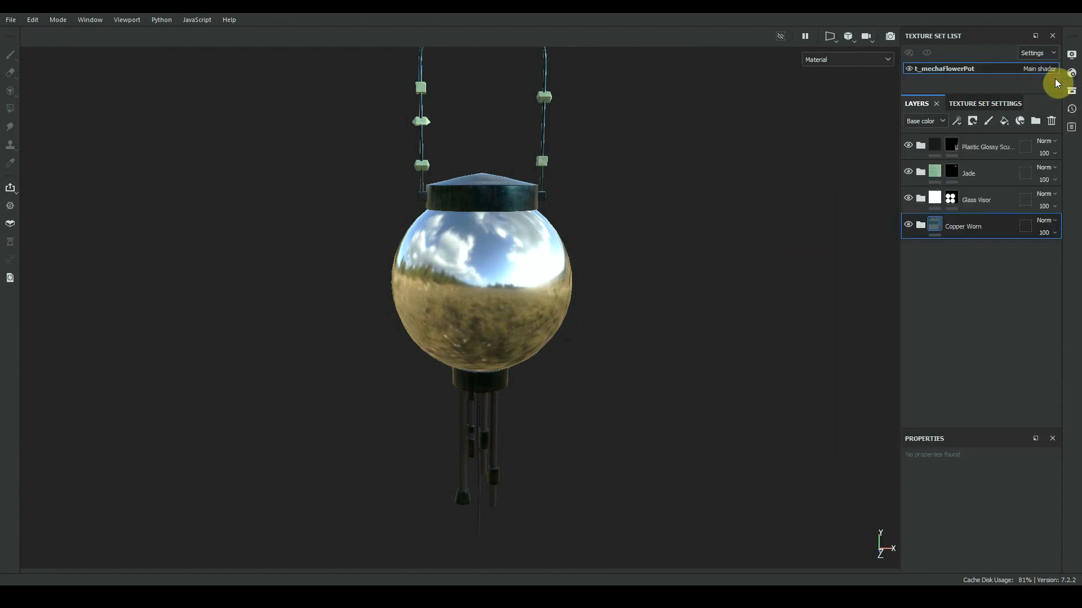
Adjust the texture set's settings and the Glass Visor folder's layer to make the glass sphere see-through
{"action": "left_click", "coordinate": [969, 104]}
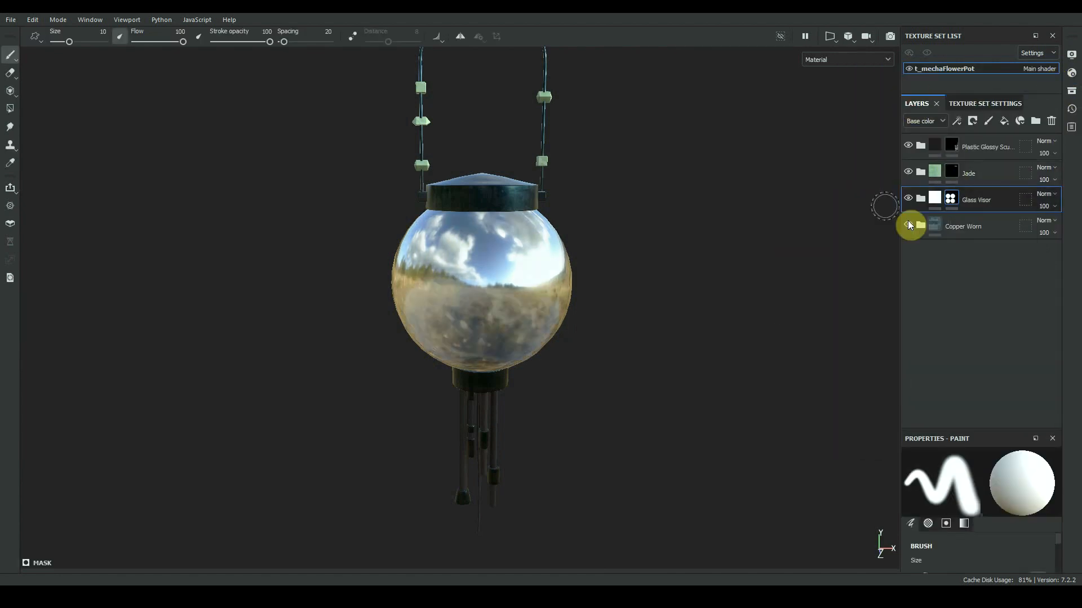
{"action": "left_click", "coordinate": [921, 199]}
{"action": "left_click", "coordinate": [958, 253]}
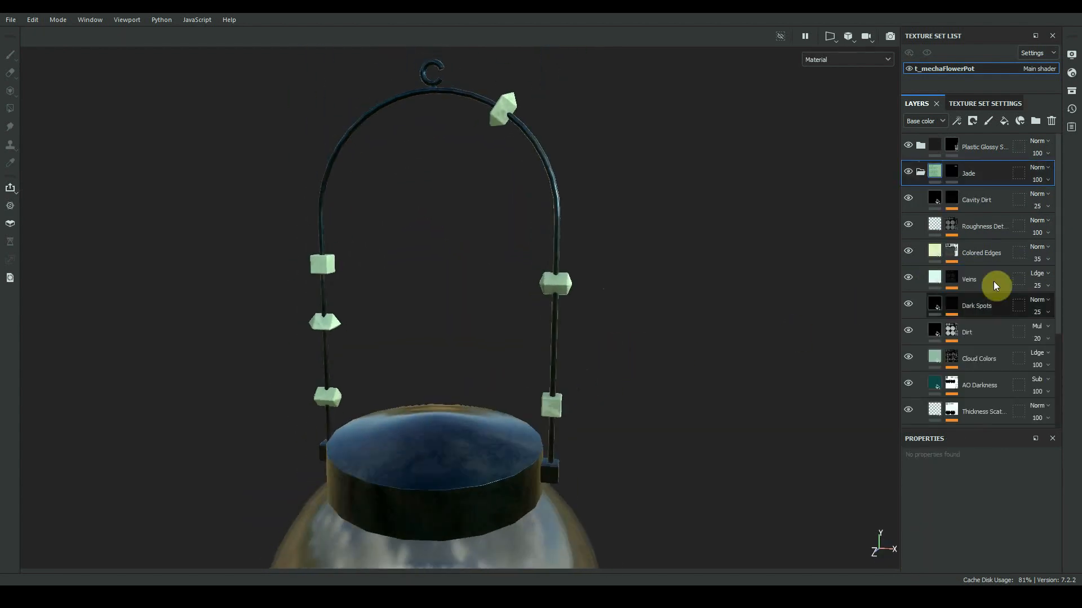
Recolor the Jade material's Base layer to ab806d and shift its AO Darkness layer to a dark red-brown
{"action": "scroll", "coordinate": [979, 521], "scroll_direction": "up", "scroll_amount": 2}
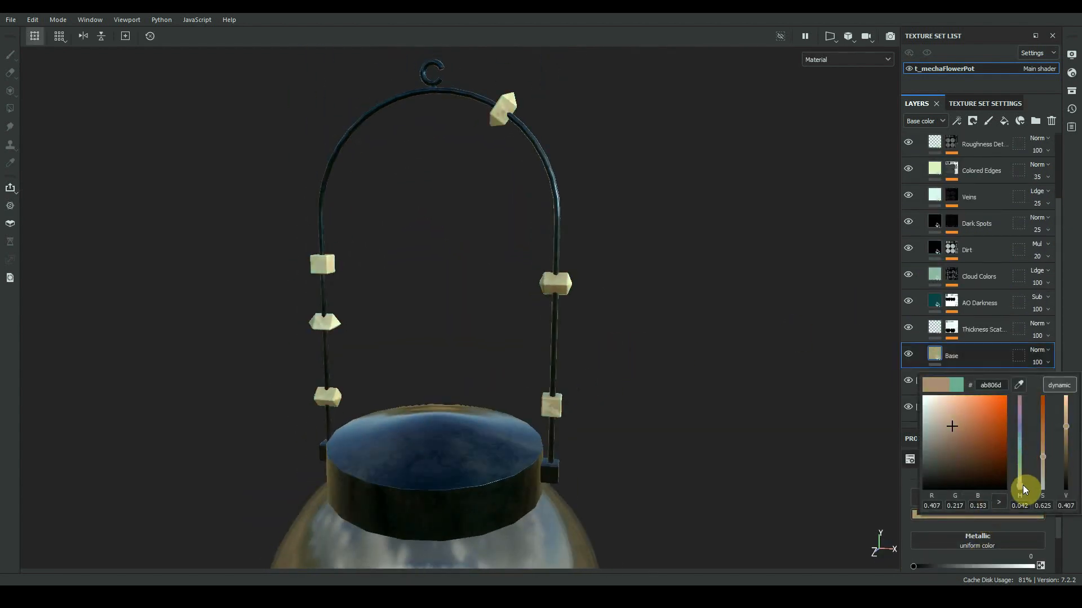
{"action": "left_click", "coordinate": [960, 331]}
{"action": "left_click", "coordinate": [934, 305]}
{"action": "left_click", "coordinate": [986, 485]}
{"action": "left_click_drag", "start_coordinate": [1019, 419], "coordinate": [1022, 458]}
{"action": "key", "text": "c"}
{"action": "scroll", "coordinate": [662, 286], "scroll_direction": "up", "scroll_amount": 3}
{"action": "middle_click_drag", "start_coordinate": [664, 286], "coordinate": [689, 358], "text": "alt"}
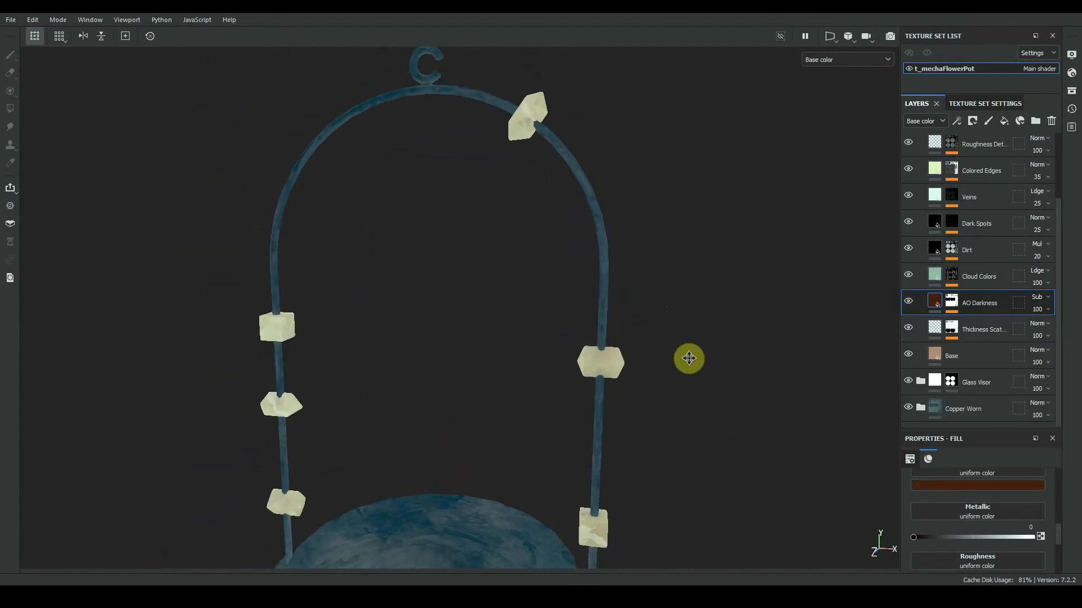
Shift the hues of Jade's Cloud Colors, Veins and Colored Edges layers from green to warm neutral tones
{"action": "left_click", "coordinate": [934, 275]}
{"action": "left_click", "coordinate": [1014, 553]}
{"action": "left_click_drag", "start_coordinate": [1020, 487], "coordinate": [1020, 533]}
{"action": "left_click", "coordinate": [935, 195]}
{"action": "left_click", "coordinate": [1014, 553]}
{"action": "left_click_drag", "start_coordinate": [1020, 485], "coordinate": [1021, 532]}
{"action": "left_click", "coordinate": [935, 169]}
{"action": "left_click", "coordinate": [1014, 554]}
{"action": "left_click_drag", "start_coordinate": [1058, 220], "coordinate": [1058, 153]}
{"action": "left_click", "coordinate": [921, 172]}
Check the beads in material view and change the color of Jade's Base layer to a brighter orange
{"action": "scroll", "coordinate": [636, 226], "scroll_direction": "down", "scroll_amount": 5}
{"action": "middle_click_drag", "start_coordinate": [631, 227], "coordinate": [647, 191], "text": "alt"}
{"action": "key", "text": "m"}
{"action": "left_click_drag", "start_coordinate": [631, 281], "coordinate": [429, 397], "text": "alt"}
{"action": "left_click", "coordinate": [921, 172]}
{"action": "scroll", "coordinate": [981, 293], "scroll_direction": "down", "scroll_amount": 5}
{"action": "left_click", "coordinate": [935, 362]}
{"action": "scroll", "coordinate": [575, 297], "scroll_direction": "up", "scroll_amount": 5}
{"action": "middle_click_drag", "start_coordinate": [574, 297], "coordinate": [580, 406], "text": "alt"}
{"action": "left_click", "coordinate": [977, 514]}
{"action": "left_click", "coordinate": [953, 424]}
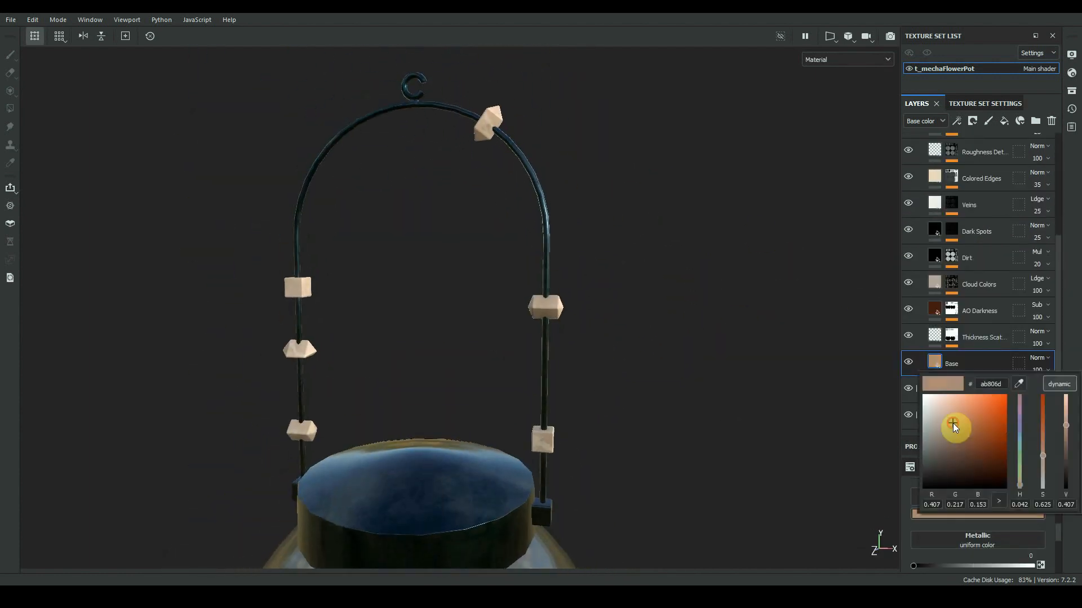
Tint Jade's Cloud Colors, Veins and Colored Edges layers peach-orange and frame the whole lantern
{"action": "left_click", "coordinate": [936, 282]}
{"action": "left_click", "coordinate": [978, 554]}
{"action": "left_click", "coordinate": [951, 453]}
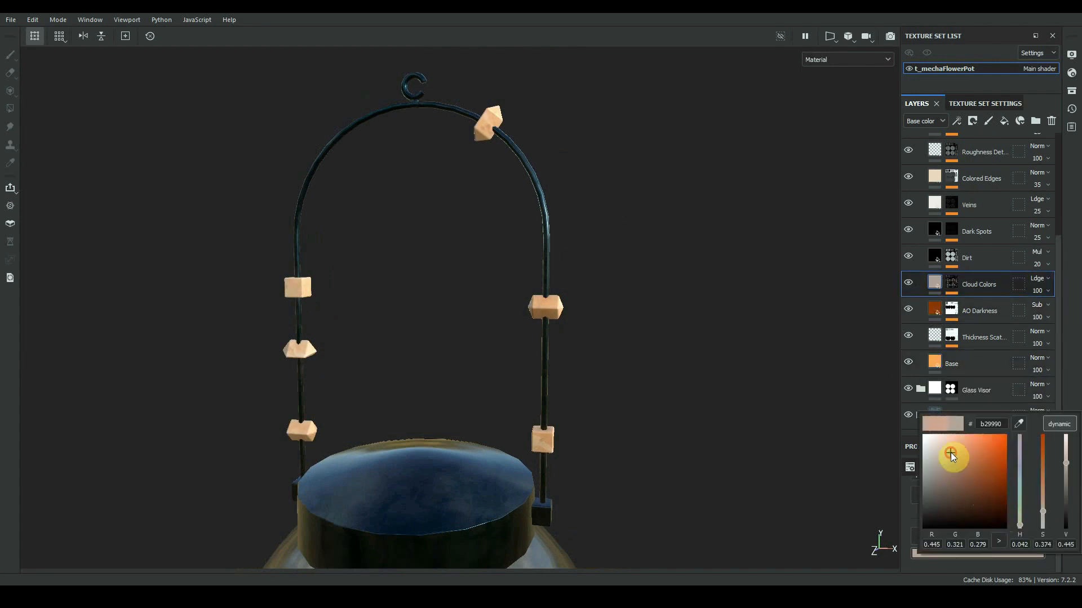
{"action": "left_click", "coordinate": [935, 203]}
{"action": "scroll", "coordinate": [937, 206], "scroll_direction": "up", "scroll_amount": 4}
{"action": "left_click", "coordinate": [979, 554]}
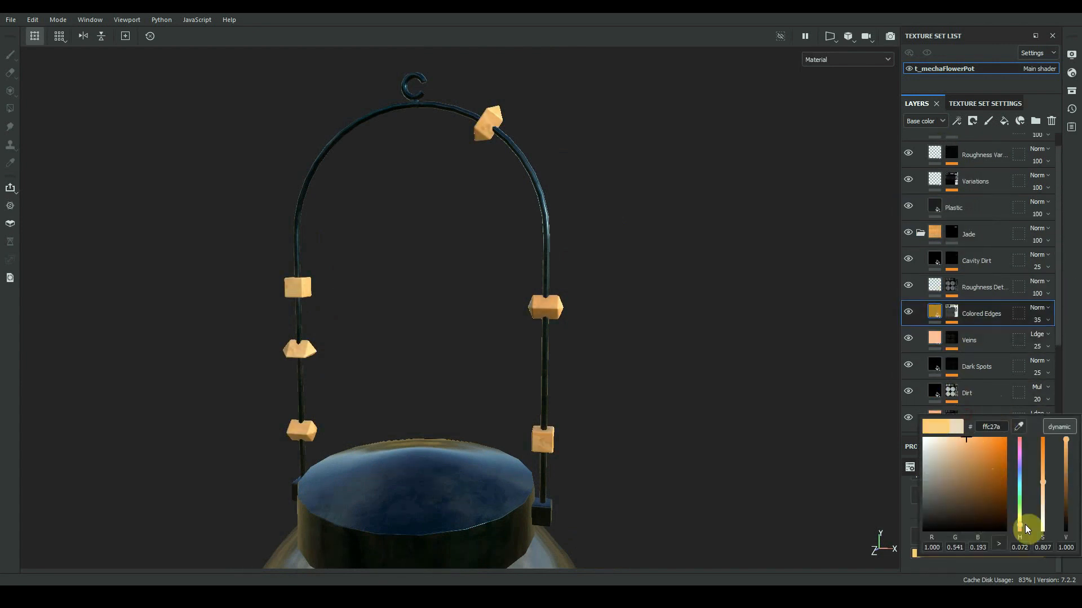
{"action": "left_click_drag", "start_coordinate": [1025, 526], "coordinate": [1022, 526]}
{"action": "key", "text": "f"}
{"action": "right_click_drag", "start_coordinate": [685, 420], "coordinate": [592, 414], "text": "alt"}
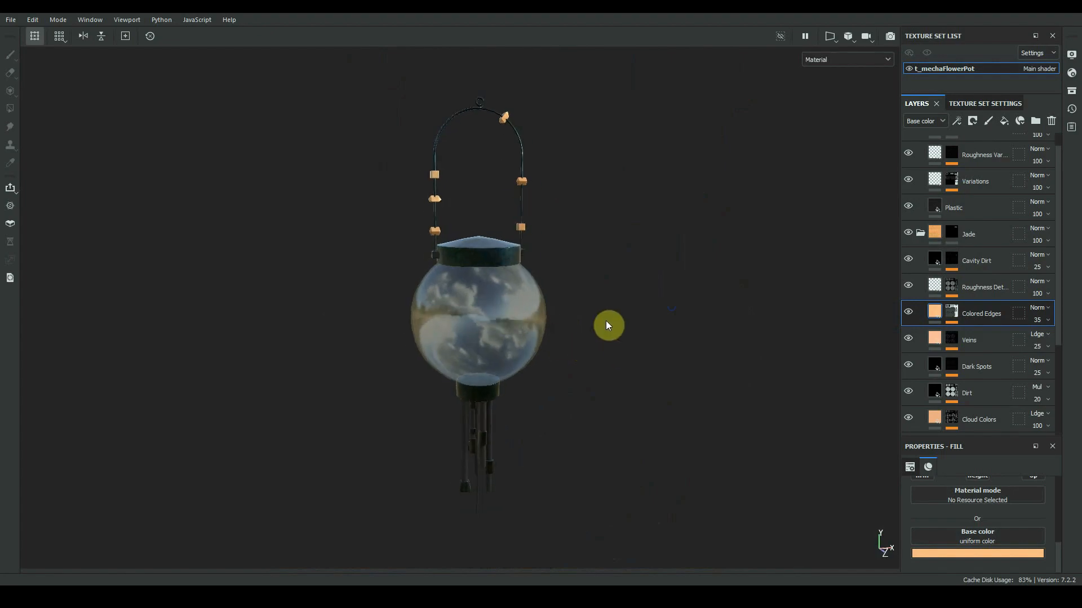